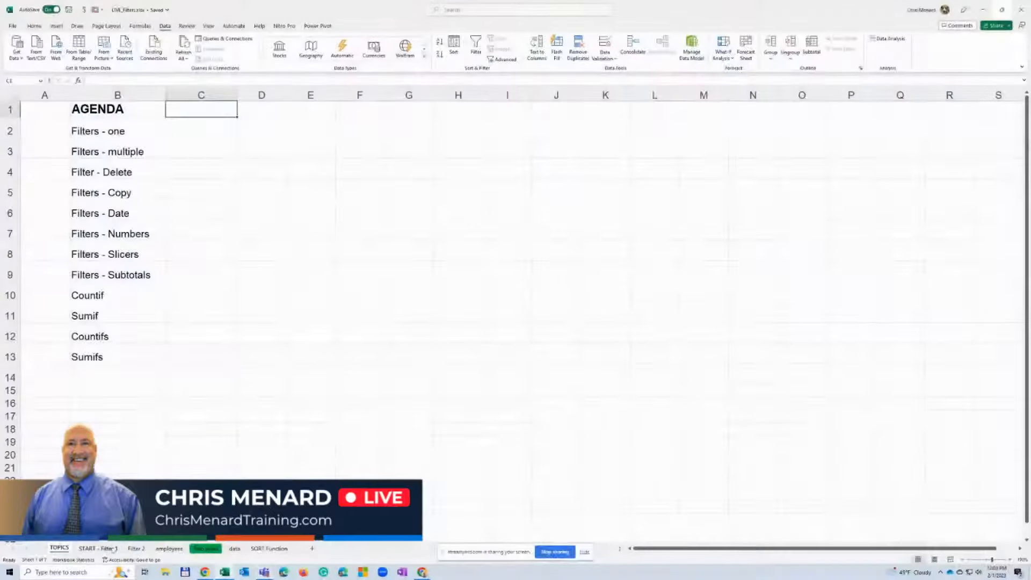
Open the START - Filter 1 sheet and look over its customer records down to the last row
{"action": "left_click", "coordinate": [102, 547]}
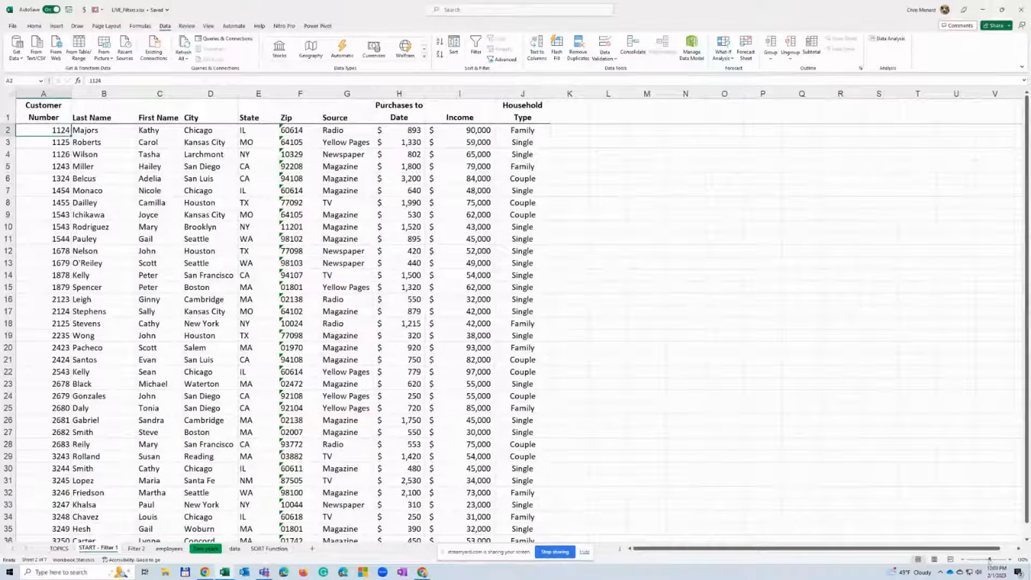
{"action": "left_click", "coordinate": [1009, 559]}
{"action": "left_click", "coordinate": [1010, 559]}
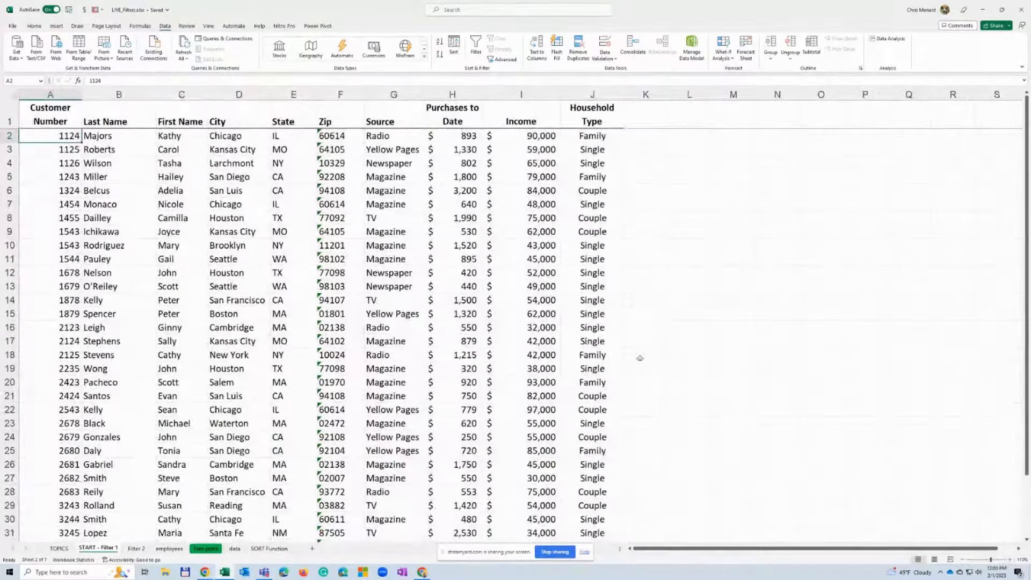
{"action": "left_click", "coordinate": [390, 179]}
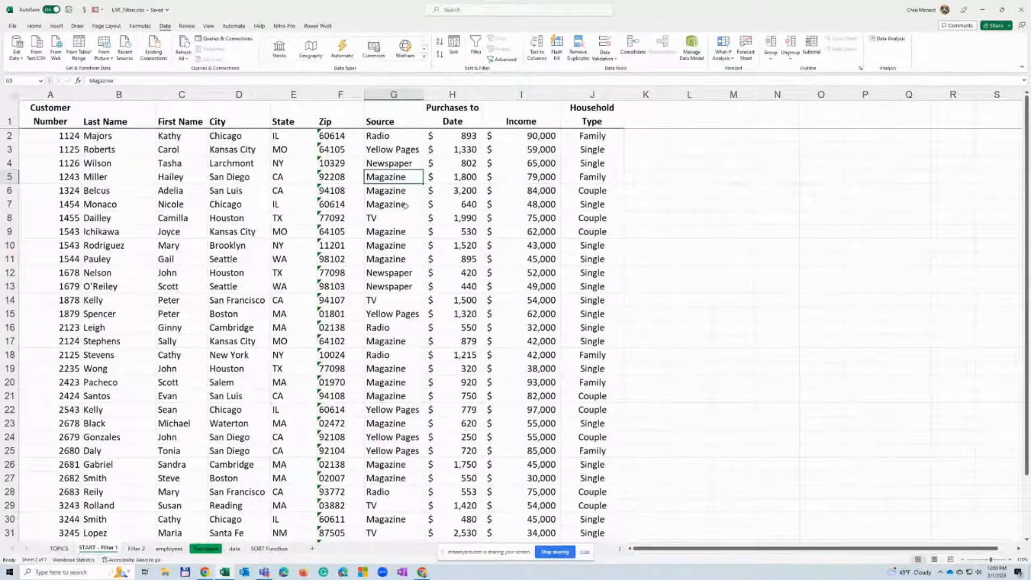
{"action": "scroll", "coordinate": [405, 205], "scroll_direction": "down", "scroll_amount": 5}
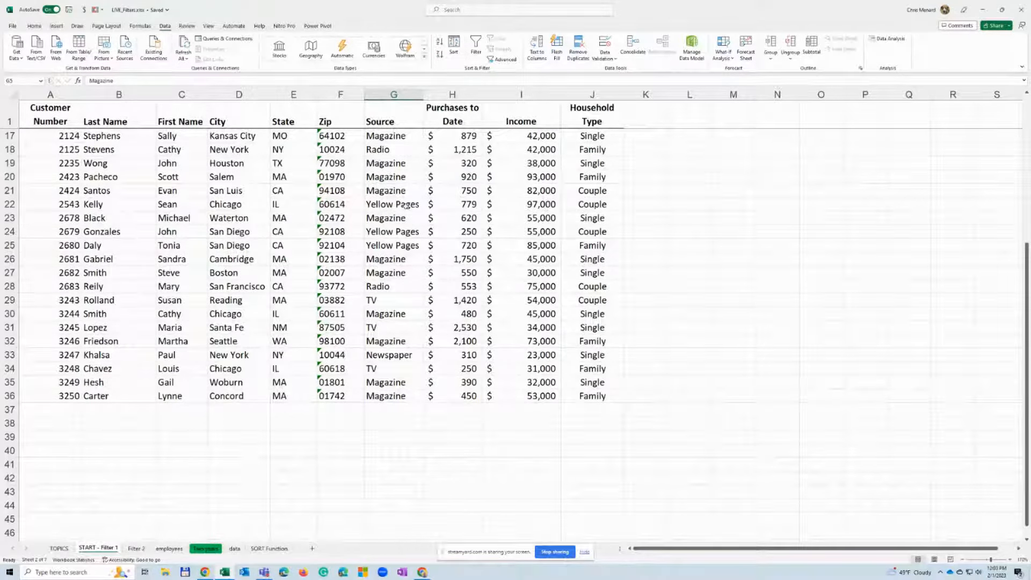
{"action": "scroll", "coordinate": [405, 206], "scroll_direction": "up", "scroll_amount": 5}
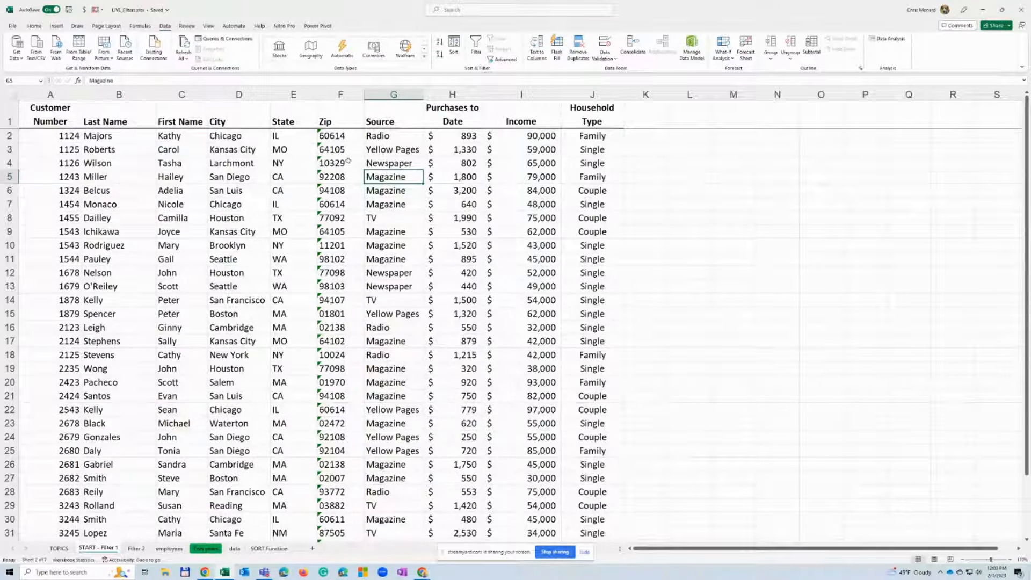
Turn on filtering for the customer list on the START - Filter 1 sheet
{"action": "left_click", "coordinate": [305, 162]}
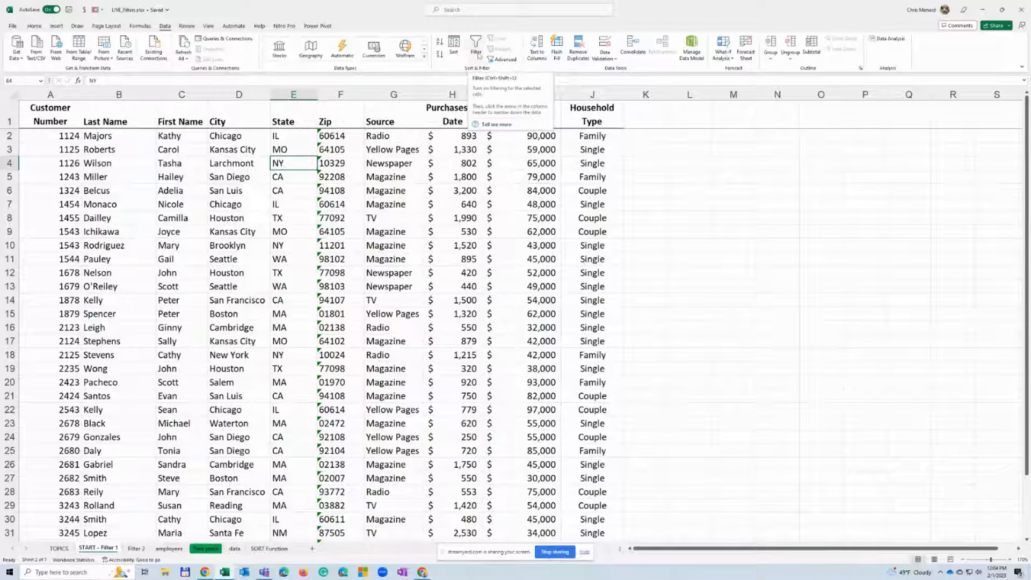
{"action": "left_click", "coordinate": [476, 48]}
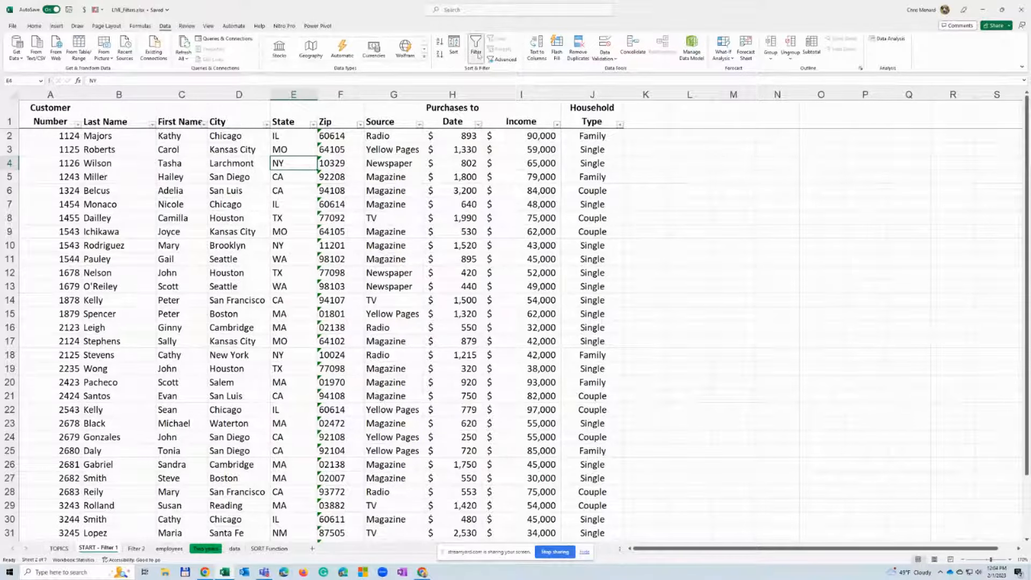
{"action": "left_click", "coordinate": [478, 53]}
{"action": "left_click", "coordinate": [478, 53]}
Filter the State column so only CA records are shown
{"action": "left_click", "coordinate": [313, 125]}
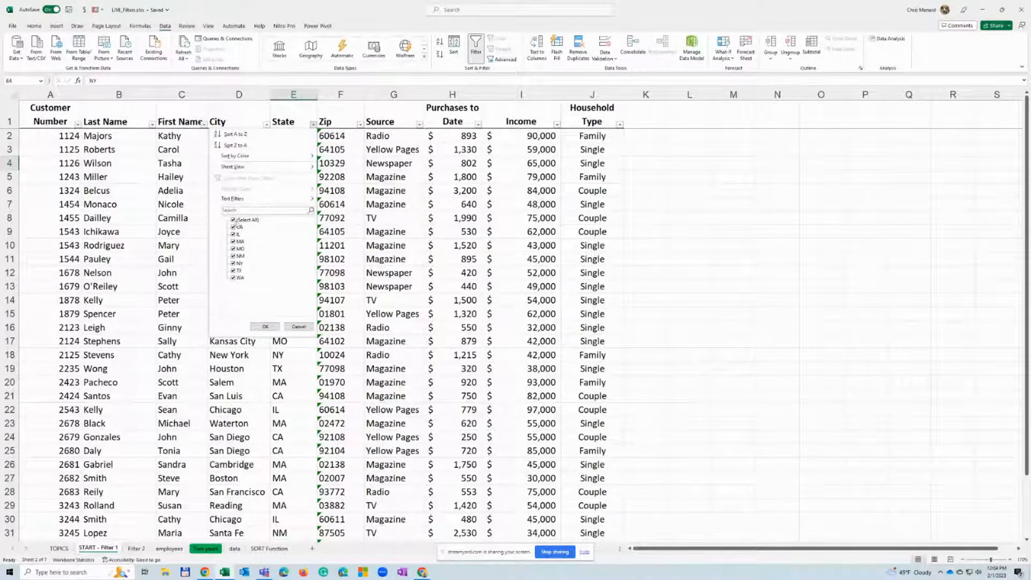
{"action": "left_click", "coordinate": [234, 221]}
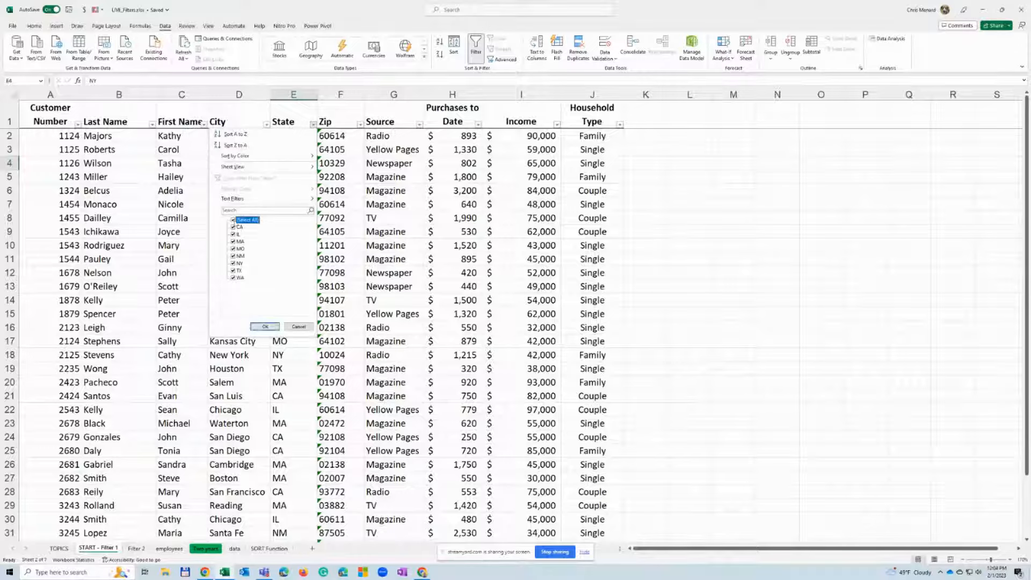
{"action": "left_click", "coordinate": [235, 227]}
{"action": "left_click", "coordinate": [266, 327]}
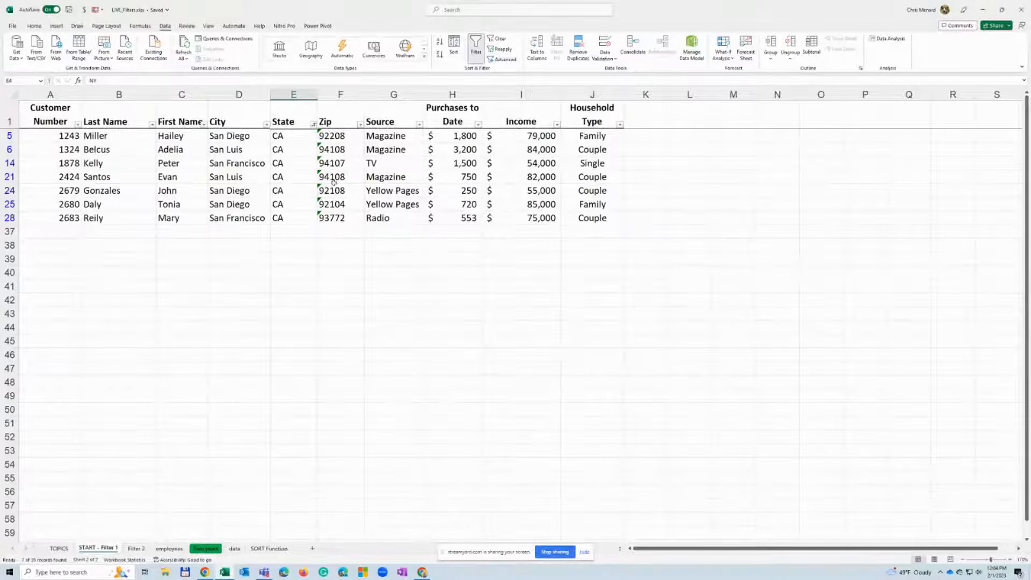
Narrow the CA records further by filtering the City column to San Diego only
{"action": "left_click", "coordinate": [267, 125]}
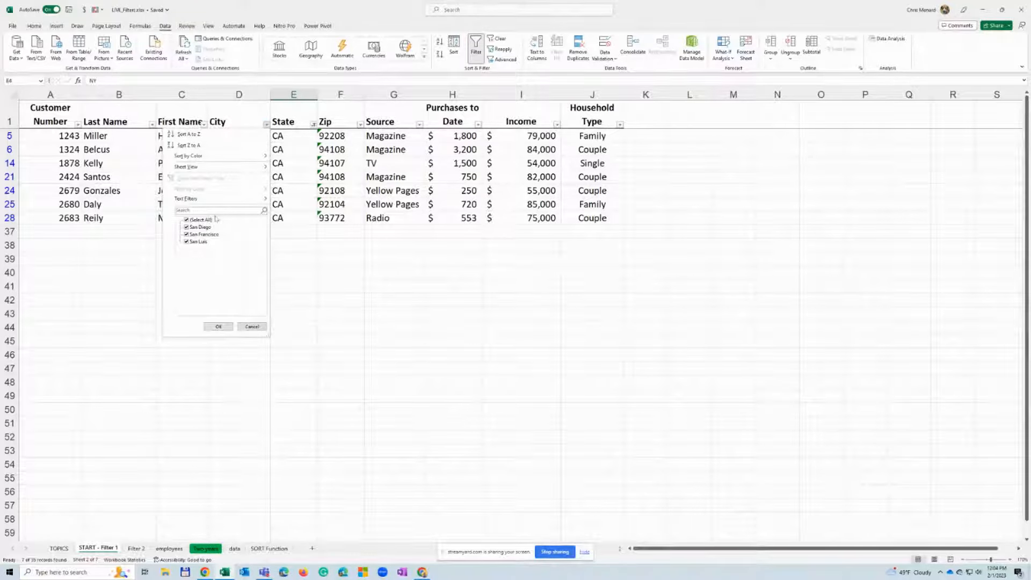
{"action": "left_click", "coordinate": [188, 220]}
{"action": "left_click", "coordinate": [187, 227]}
{"action": "left_click", "coordinate": [219, 327]}
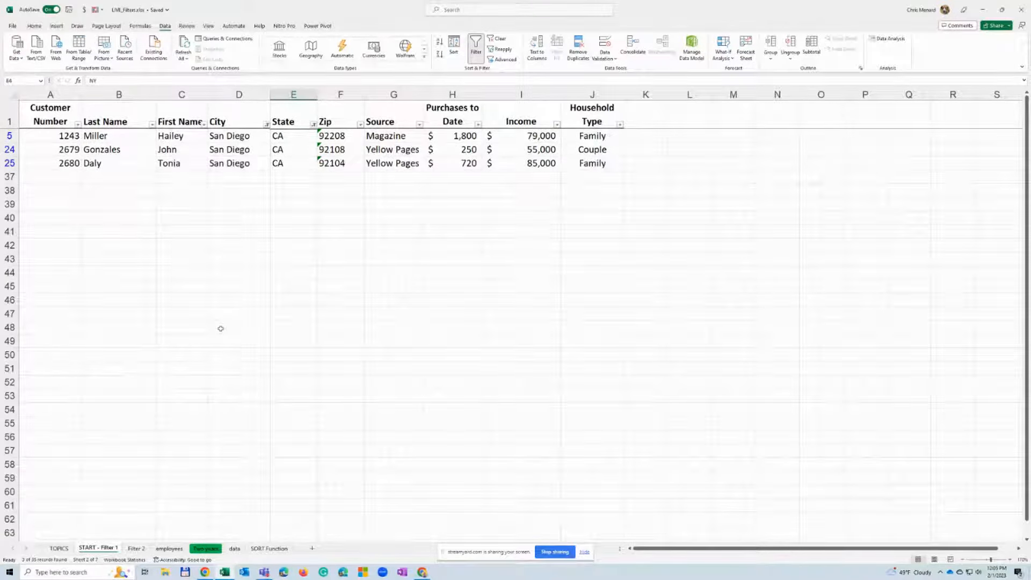
Exclude Family from the Household Type filter so only Couple records are shown
{"action": "left_click", "coordinate": [620, 124]}
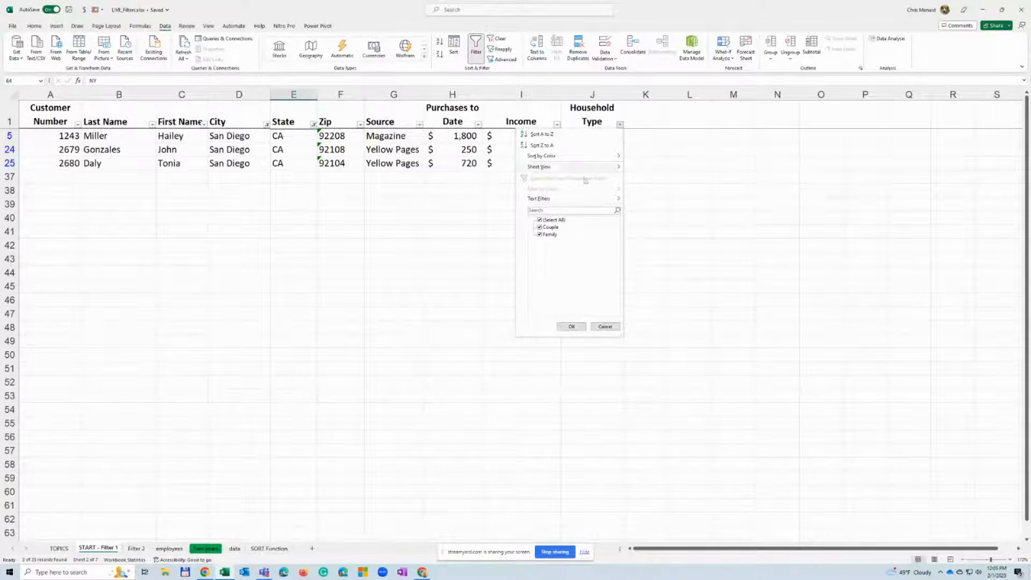
{"action": "left_click", "coordinate": [541, 235]}
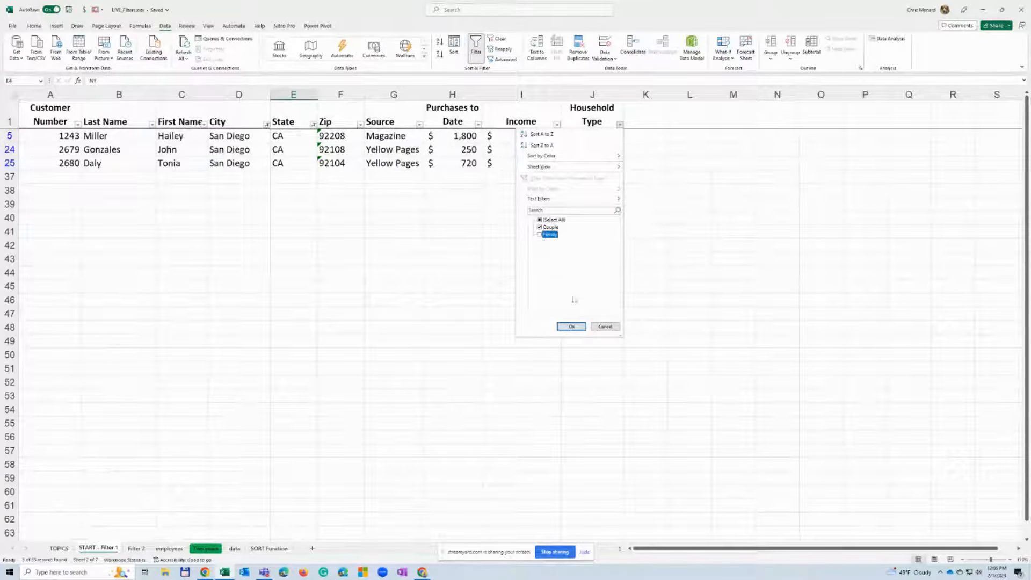
{"action": "left_click", "coordinate": [572, 327]}
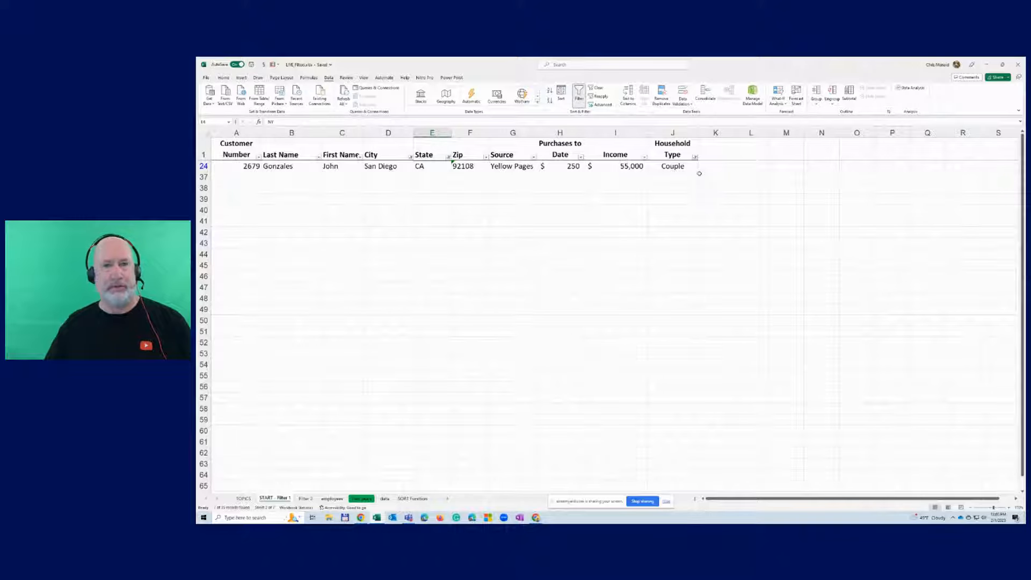
Clear all filters at once from the customer list while keeping filtering turned on
{"action": "left_click", "coordinate": [695, 157]}
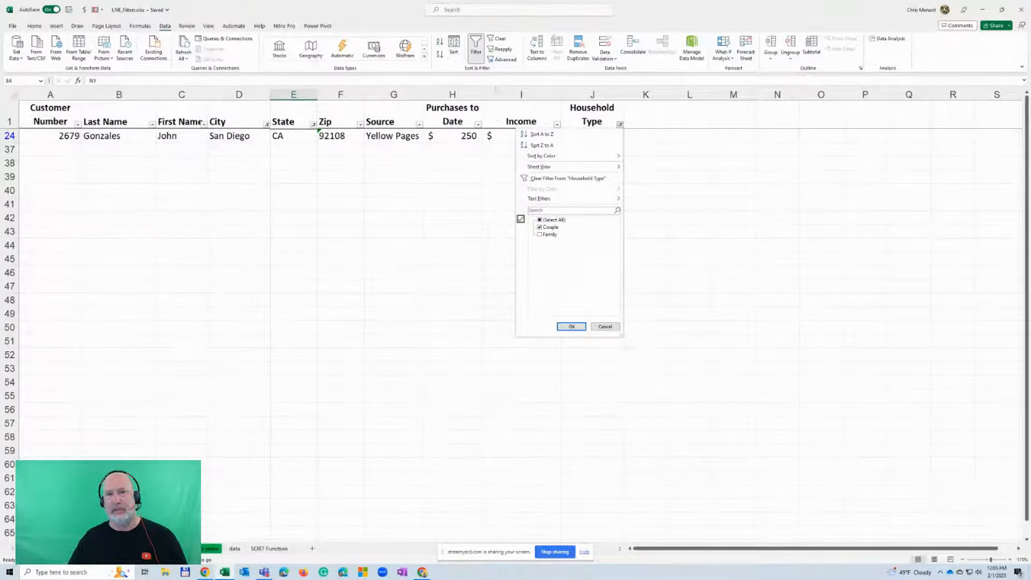
{"action": "left_click", "coordinate": [501, 40]}
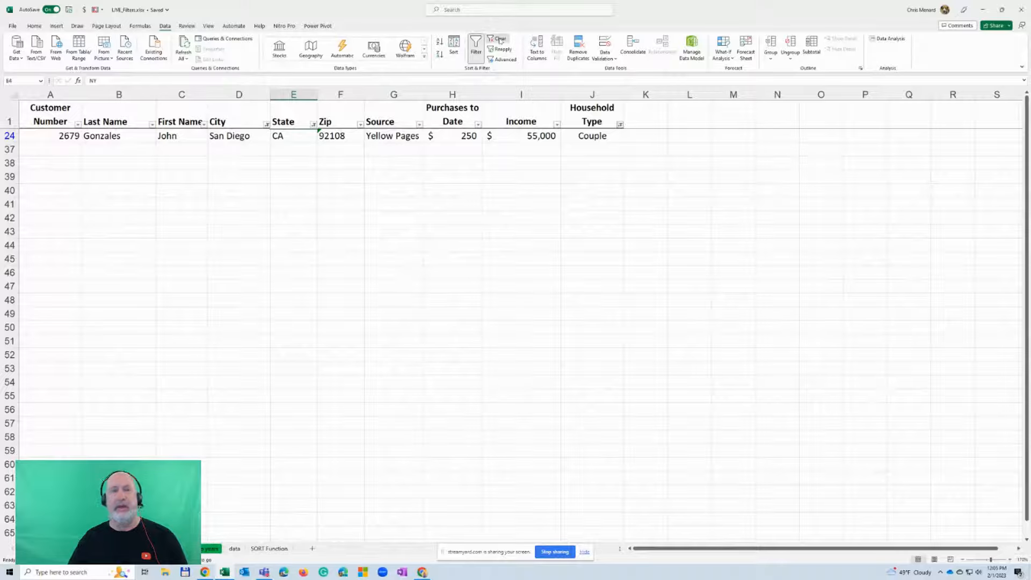
{"action": "left_click", "coordinate": [501, 40]}
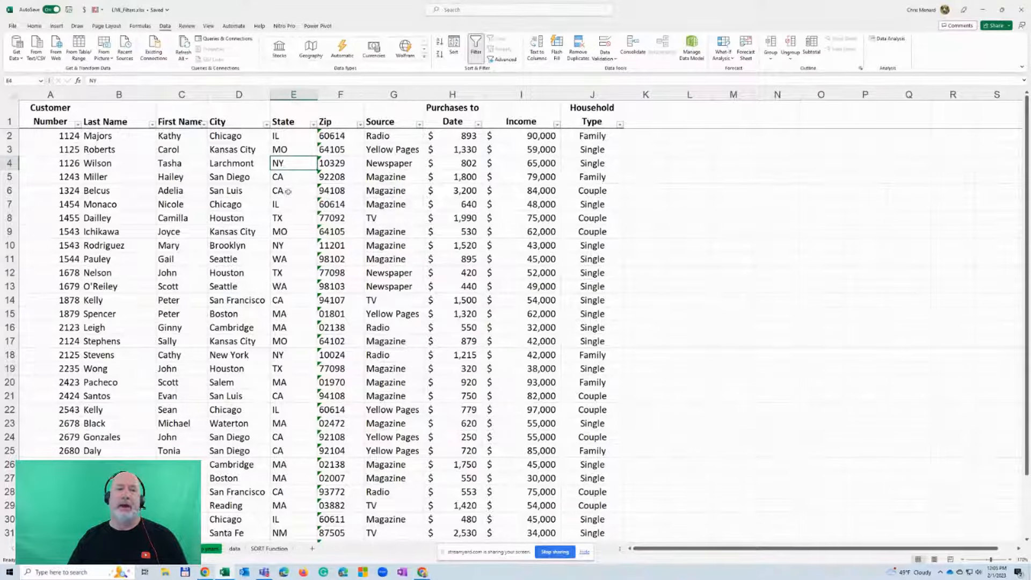
Filter the list by the selected cell's value using a CA cell in the State column, and clear that filter
{"action": "left_click", "coordinate": [313, 125]}
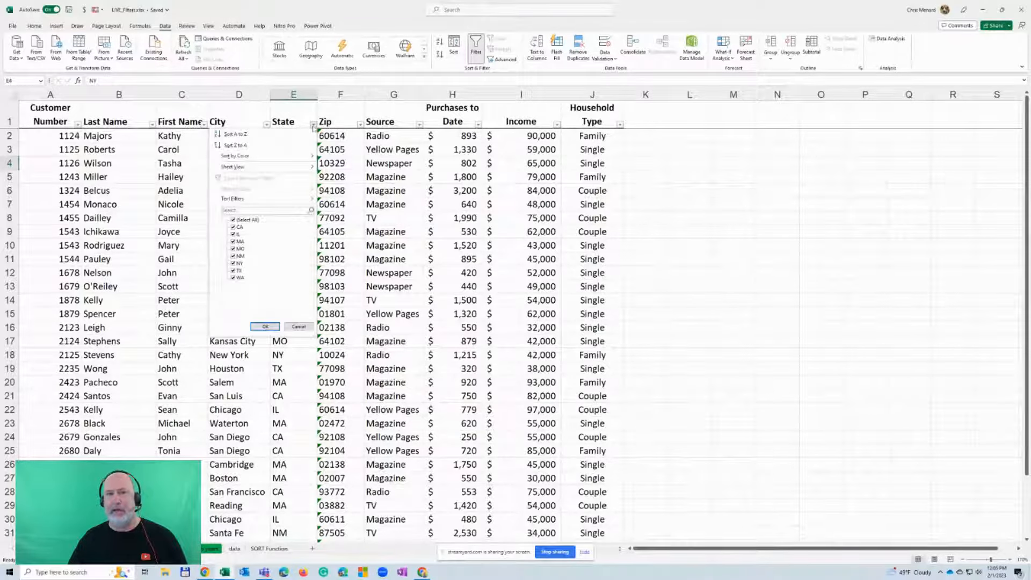
{"action": "left_click", "coordinate": [313, 126]}
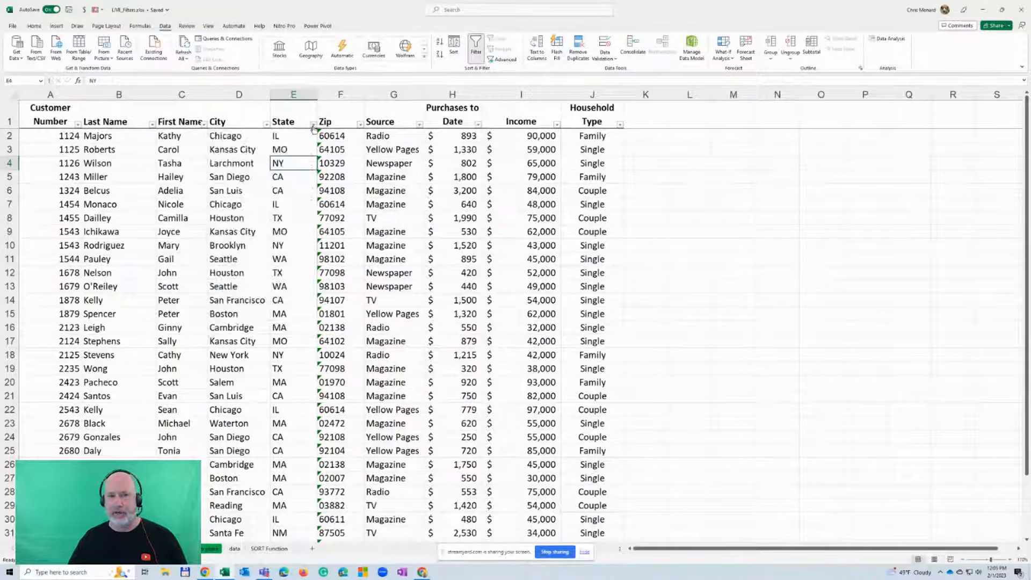
{"action": "right_click", "coordinate": [298, 177]}
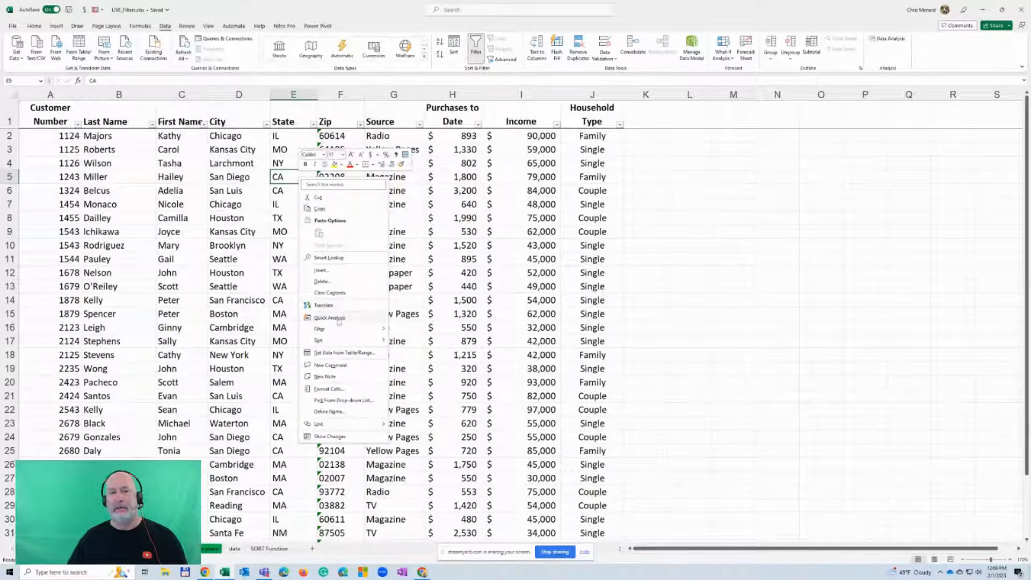
{"action": "mouse_move", "coordinate": [344, 334]}
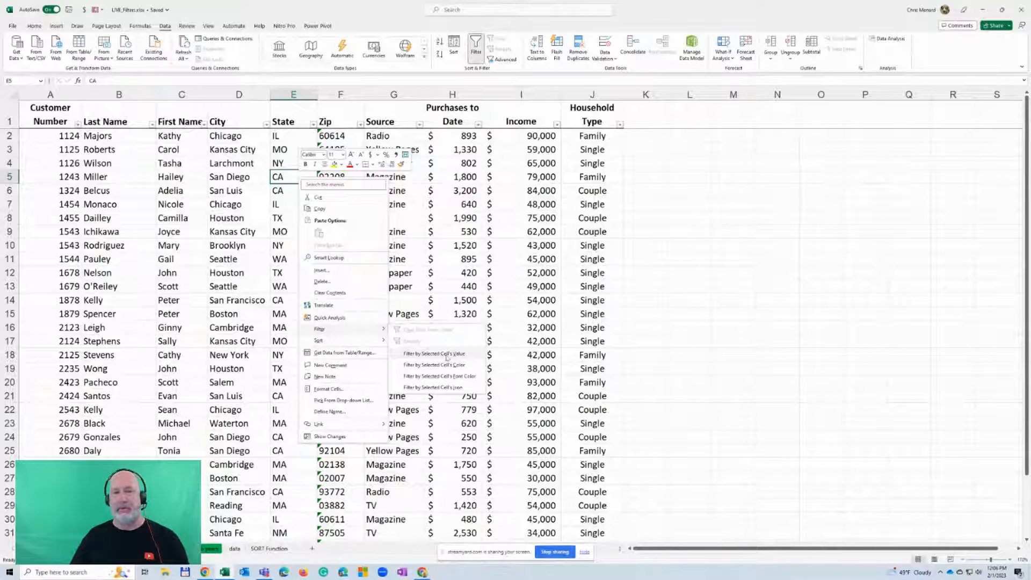
{"action": "left_click", "coordinate": [448, 354]}
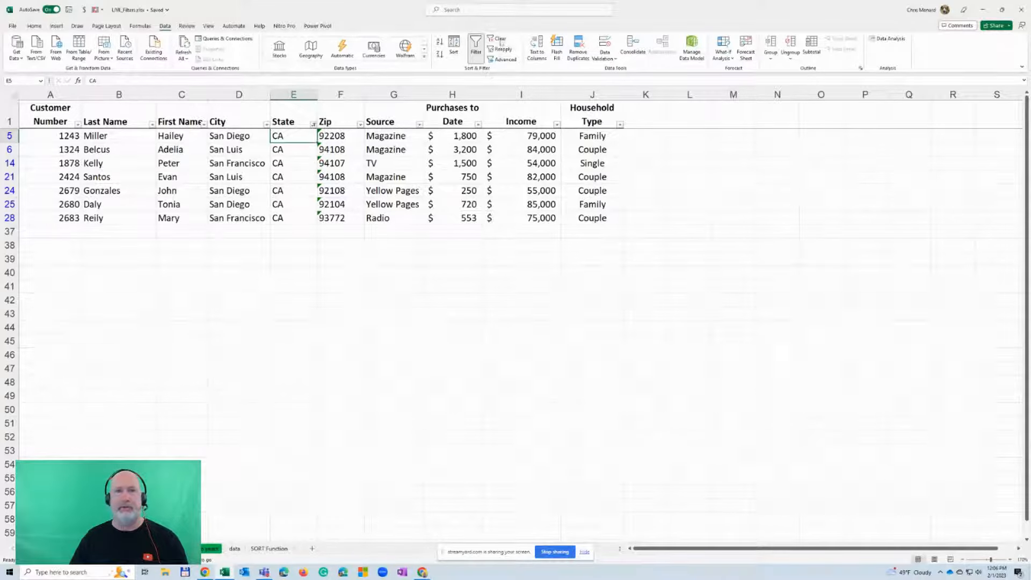
{"action": "left_click", "coordinate": [501, 39]}
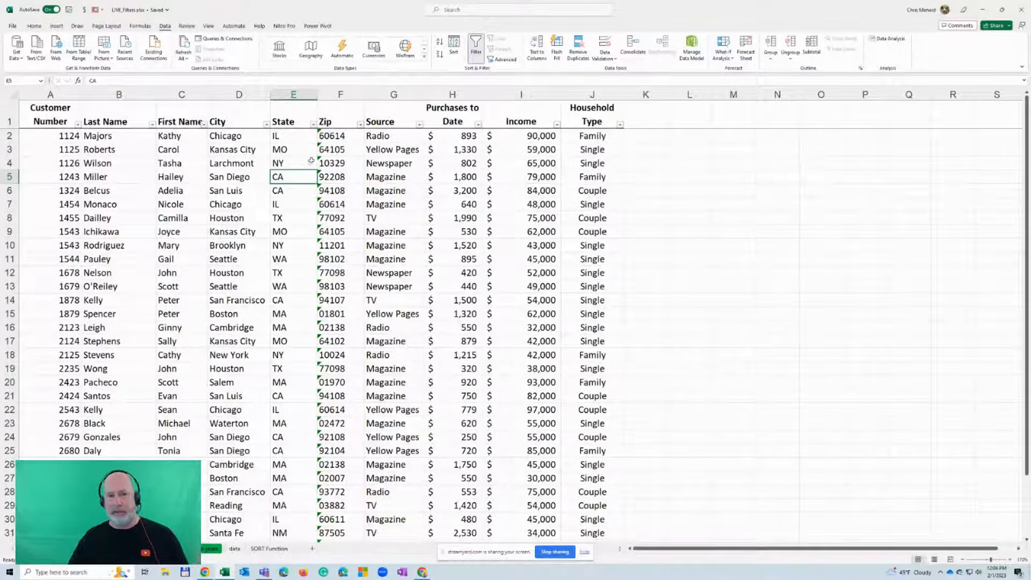
Filter the State column so only NY records are shown
{"action": "left_click", "coordinate": [314, 127]}
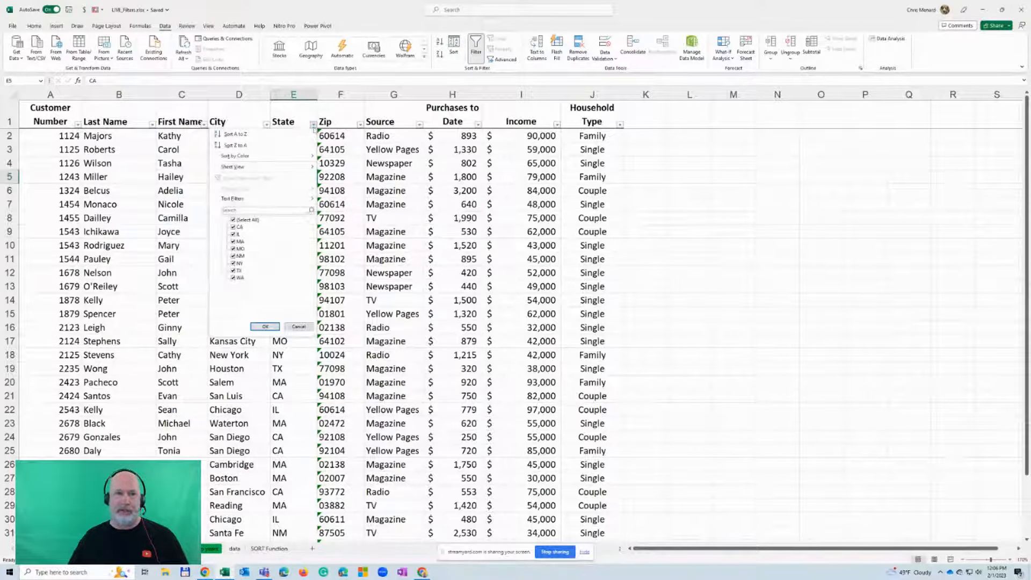
{"action": "left_click", "coordinate": [238, 220]}
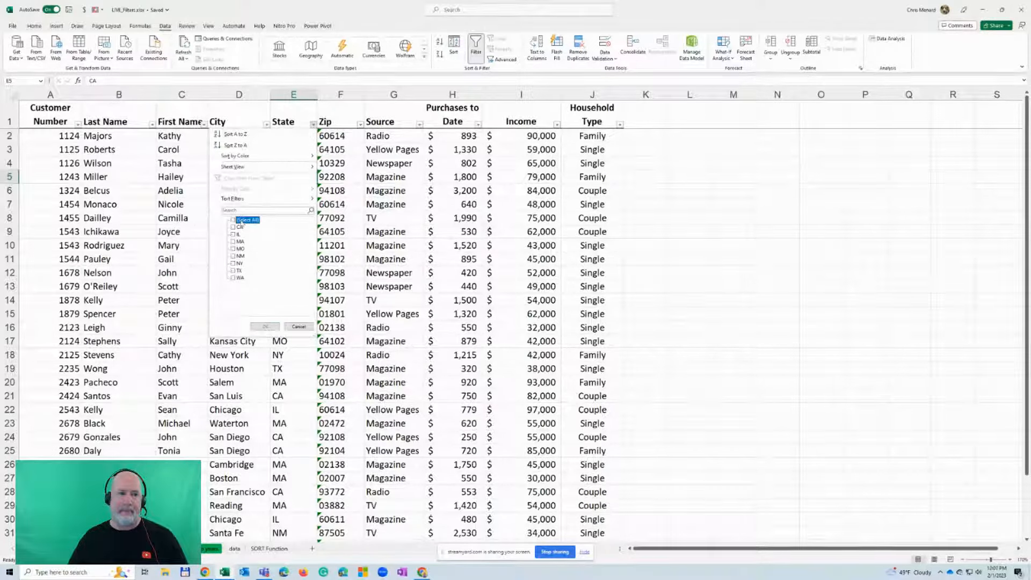
{"action": "left_click", "coordinate": [239, 263]}
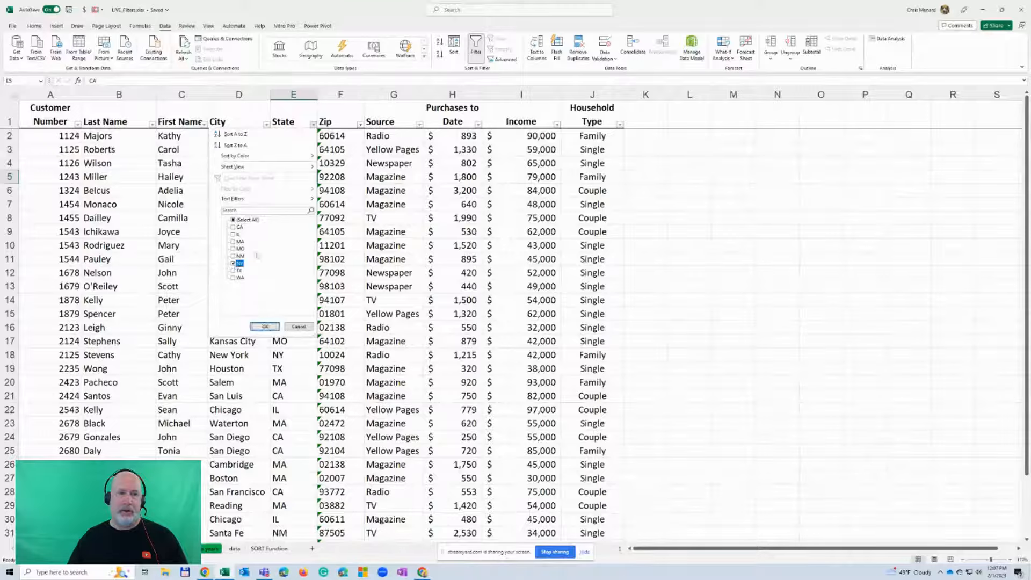
{"action": "left_click", "coordinate": [266, 327]}
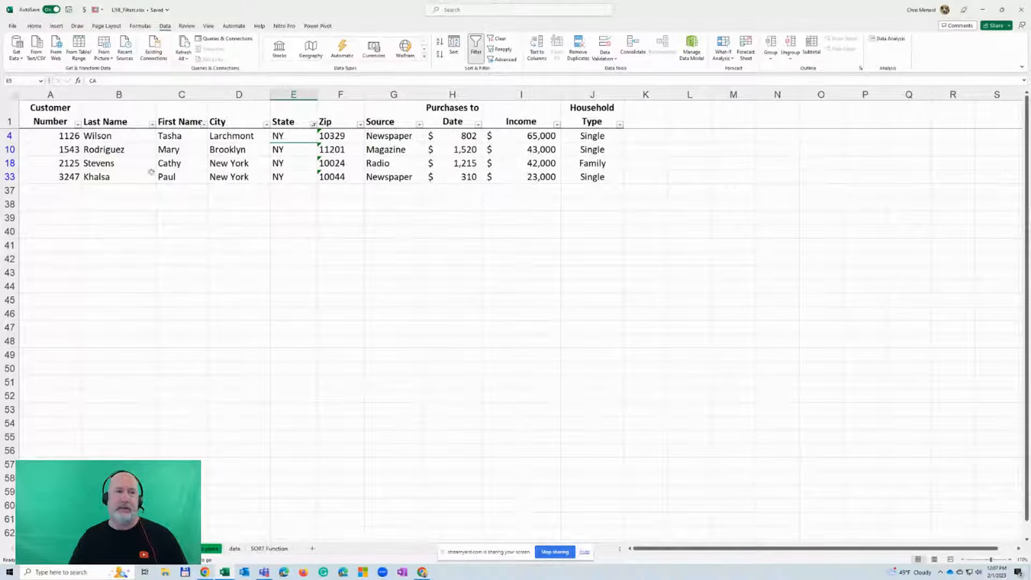
Delete all the filtered NY rows from the customer list
{"action": "left_click_drag", "start_coordinate": [10, 136], "coordinate": [10, 176]}
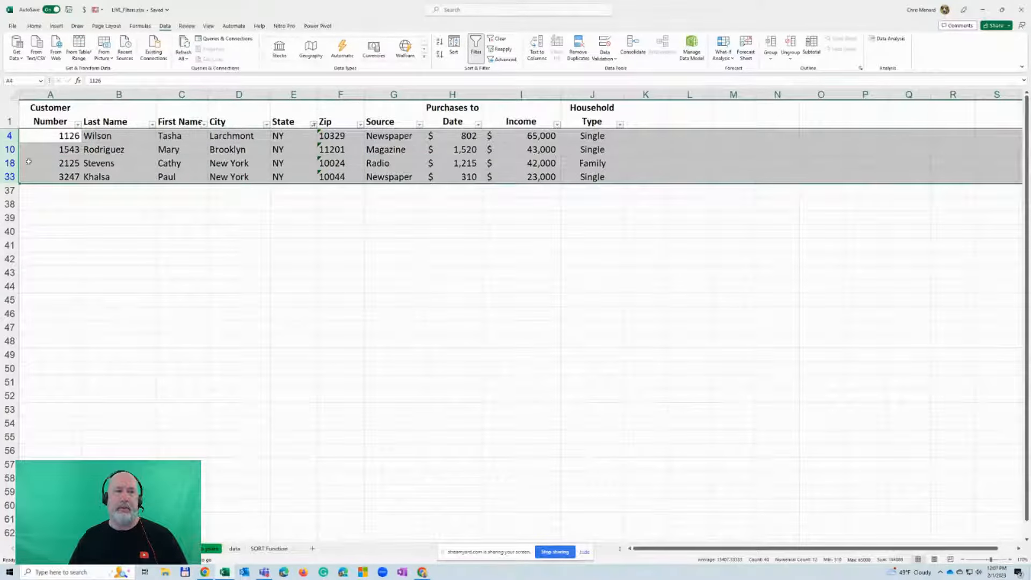
{"action": "right_click", "coordinate": [15, 164]}
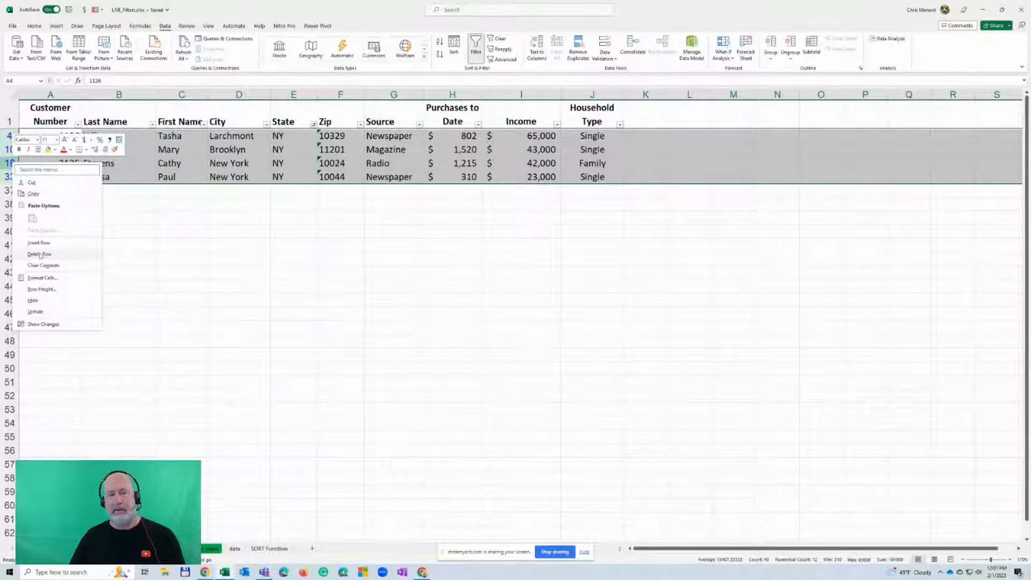
{"action": "left_click", "coordinate": [40, 254]}
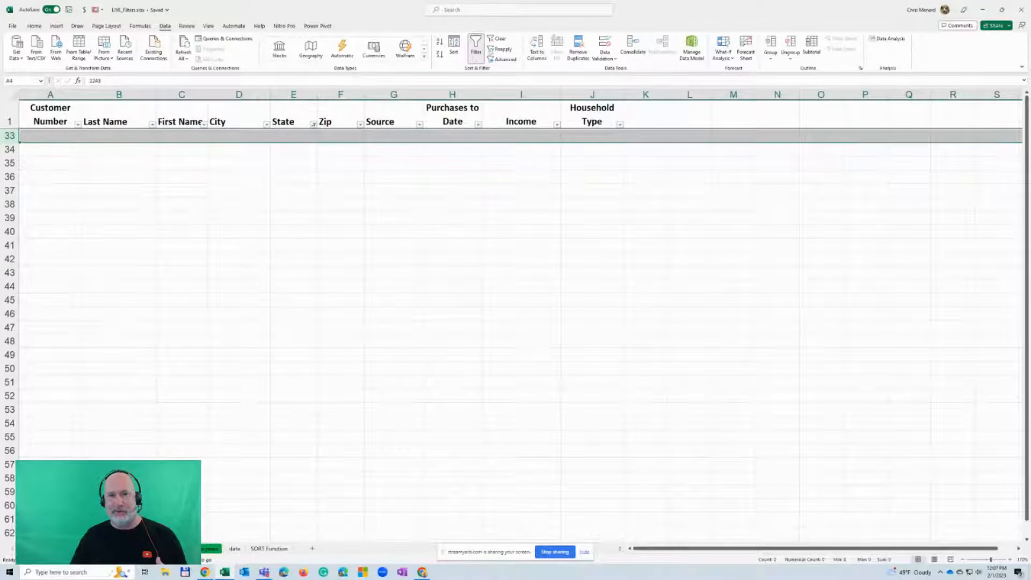
Clear the State filter and check the remaining customer records through the last row
{"action": "left_click", "coordinate": [499, 41]}
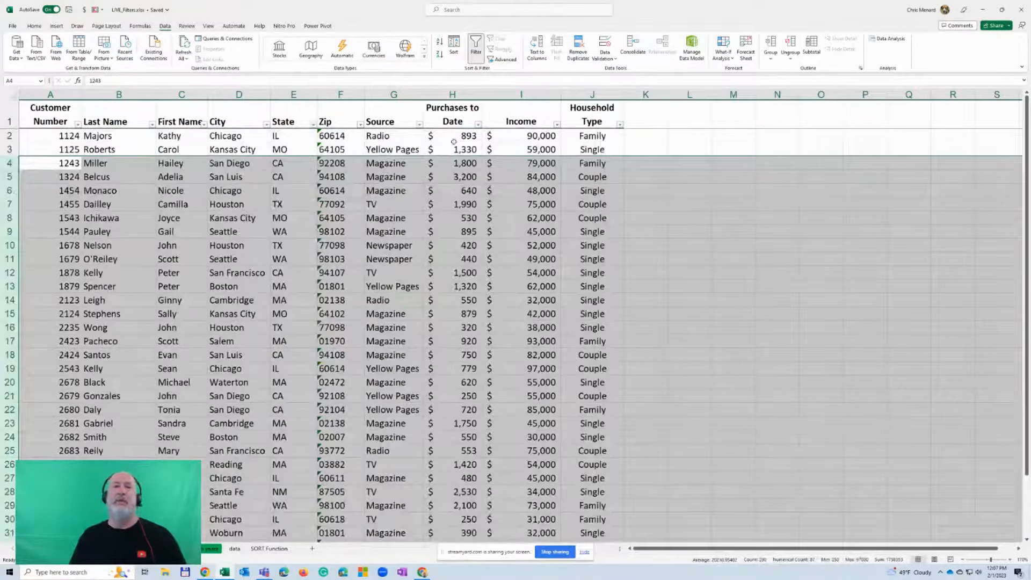
{"action": "left_click", "coordinate": [450, 140]}
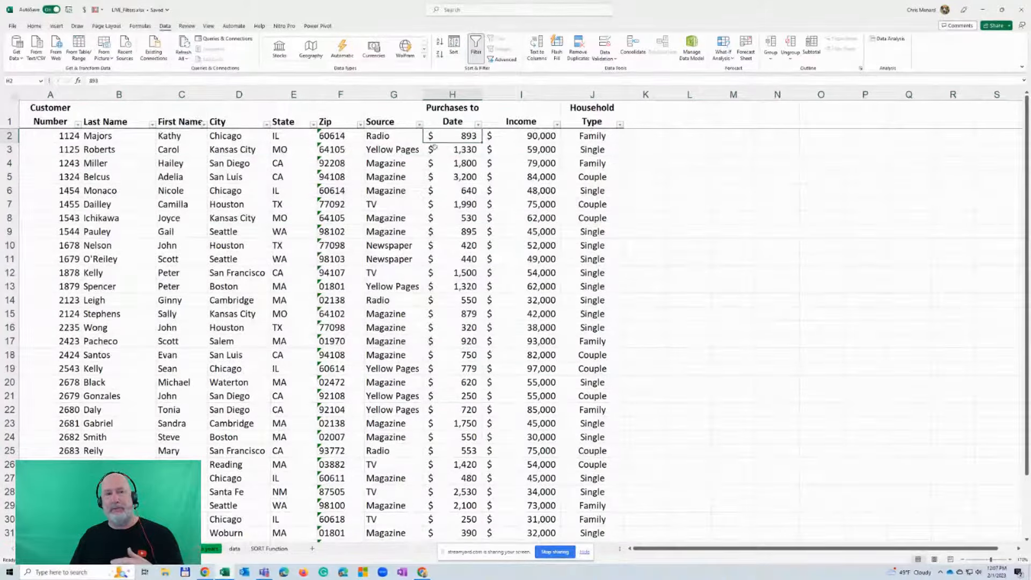
{"action": "scroll", "coordinate": [393, 128], "scroll_direction": "down", "scroll_amount": 5}
{"action": "scroll", "coordinate": [376, 164], "scroll_direction": "down", "scroll_amount": 5}
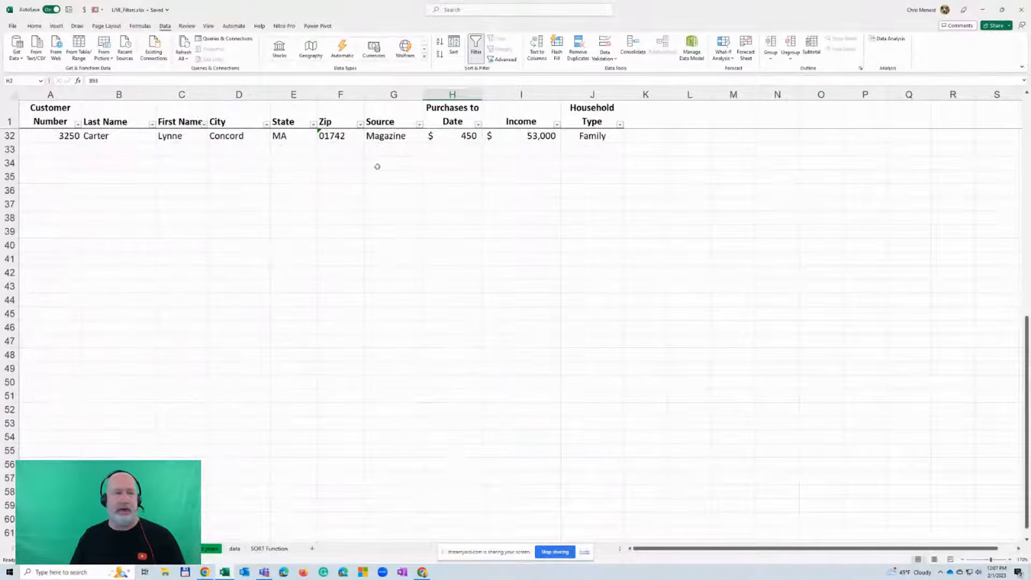
{"action": "scroll", "coordinate": [225, 228], "scroll_direction": "up", "scroll_amount": 5}
{"action": "left_click", "coordinate": [79, 340]}
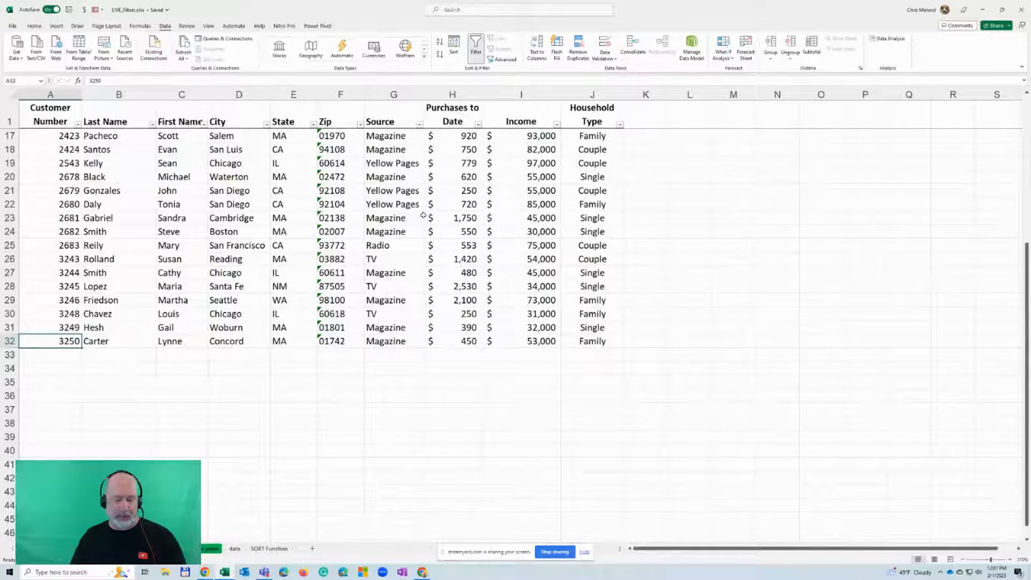
Undo the filter clearing, the deletion of the NY rows and the NY filter on the State column
{"action": "key", "text": "ctrl+z"}
{"action": "key", "text": "ctrl+z"}
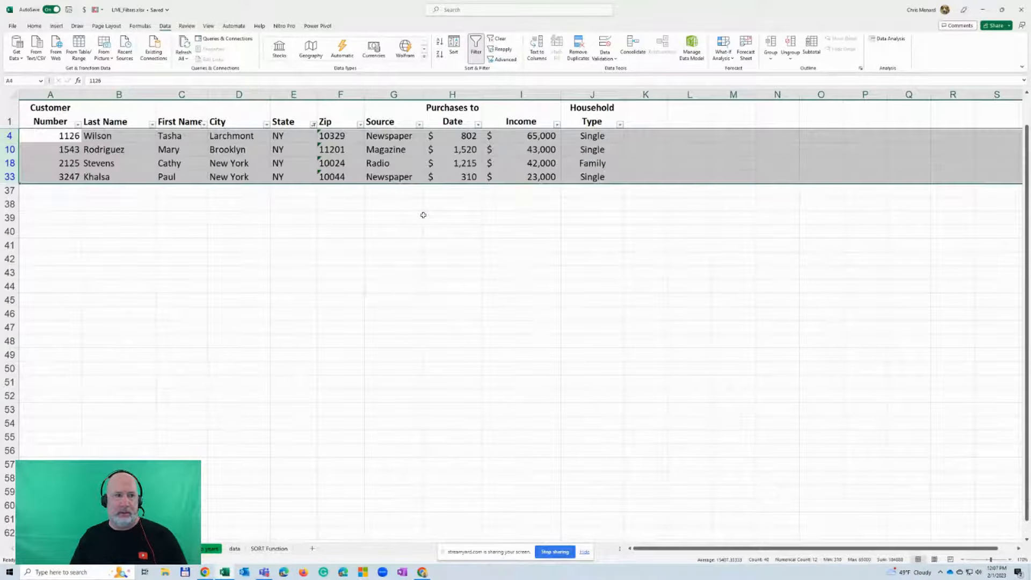
{"action": "key", "text": "ctrl+z"}
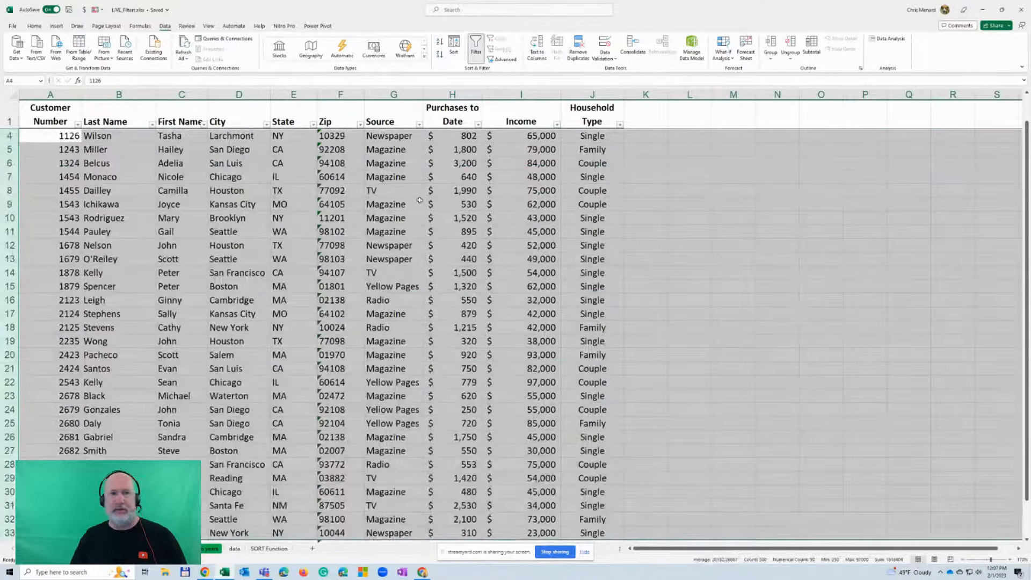
On the TOPICS sheet, fill the agenda items Filters - one, Filters - multiple and Filter - Delete with yellow
{"action": "left_click", "coordinate": [418, 200]}
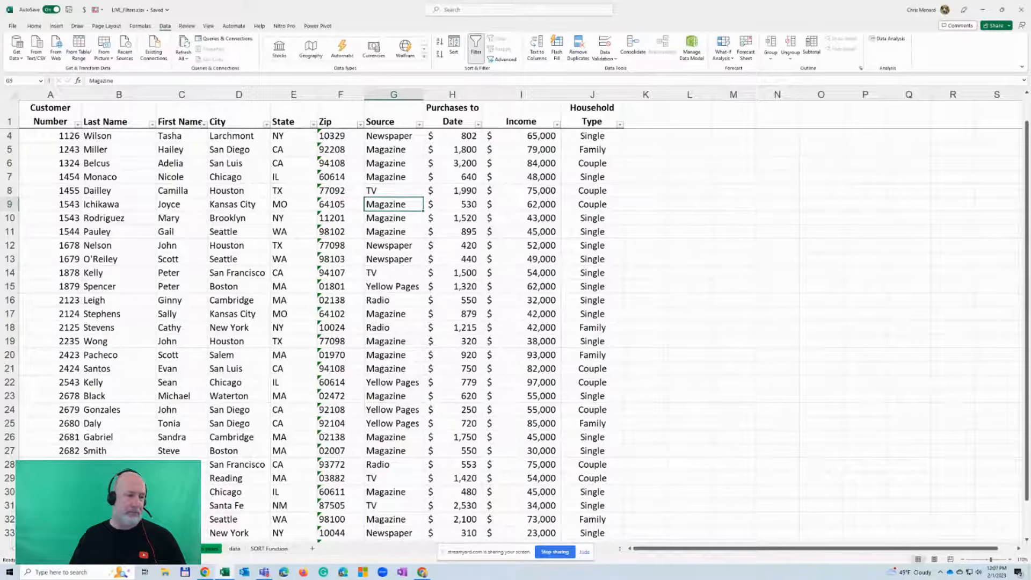
{"action": "left_click", "coordinate": [47, 548]}
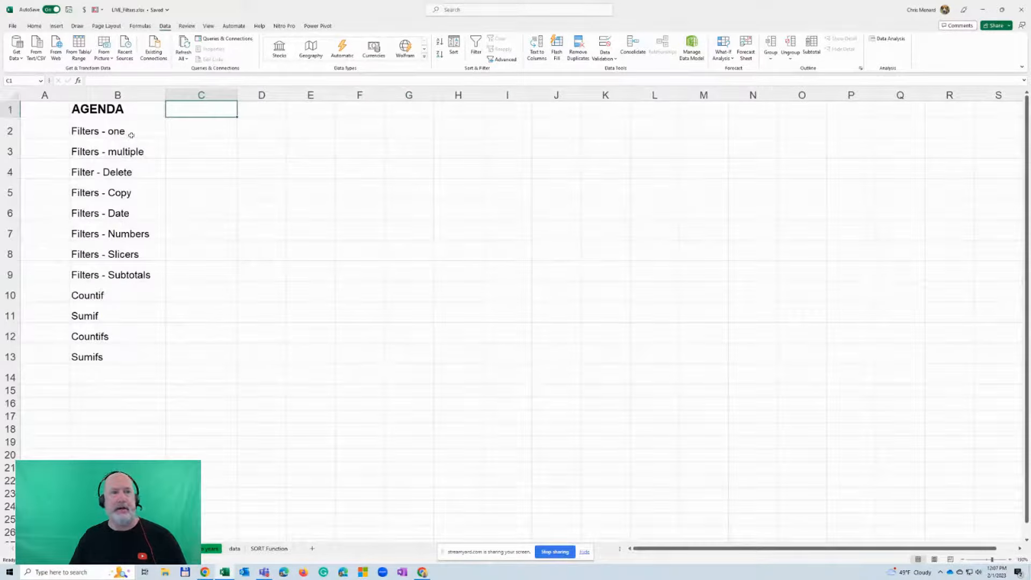
{"action": "left_click_drag", "start_coordinate": [131, 135], "coordinate": [130, 170]}
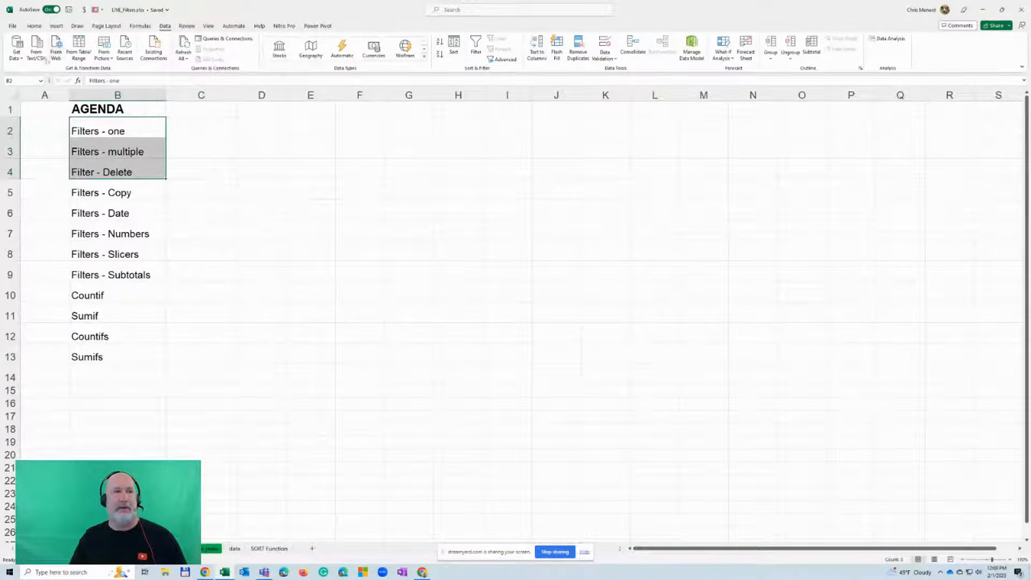
{"action": "left_click", "coordinate": [35, 26]}
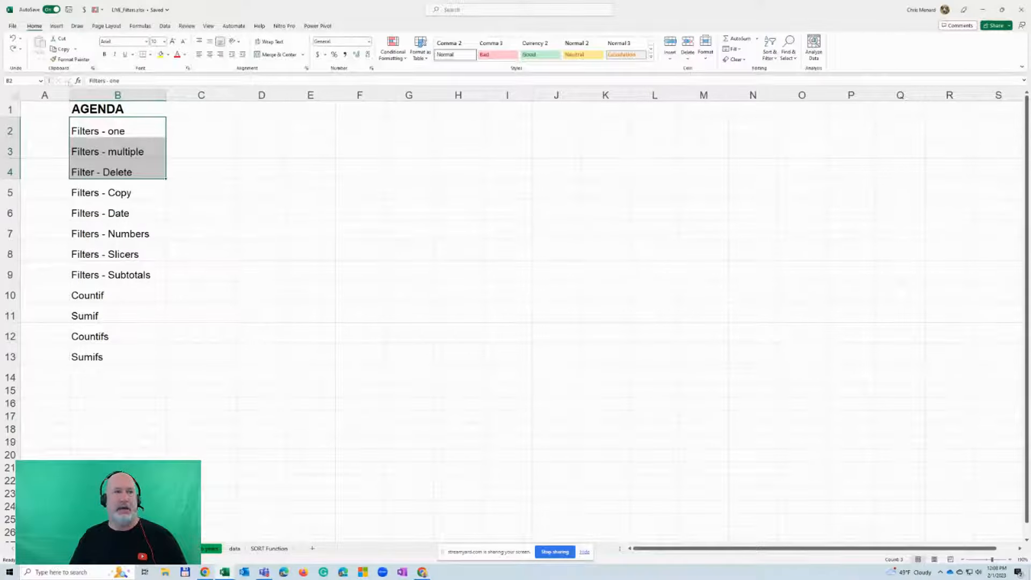
{"action": "left_click", "coordinate": [161, 54]}
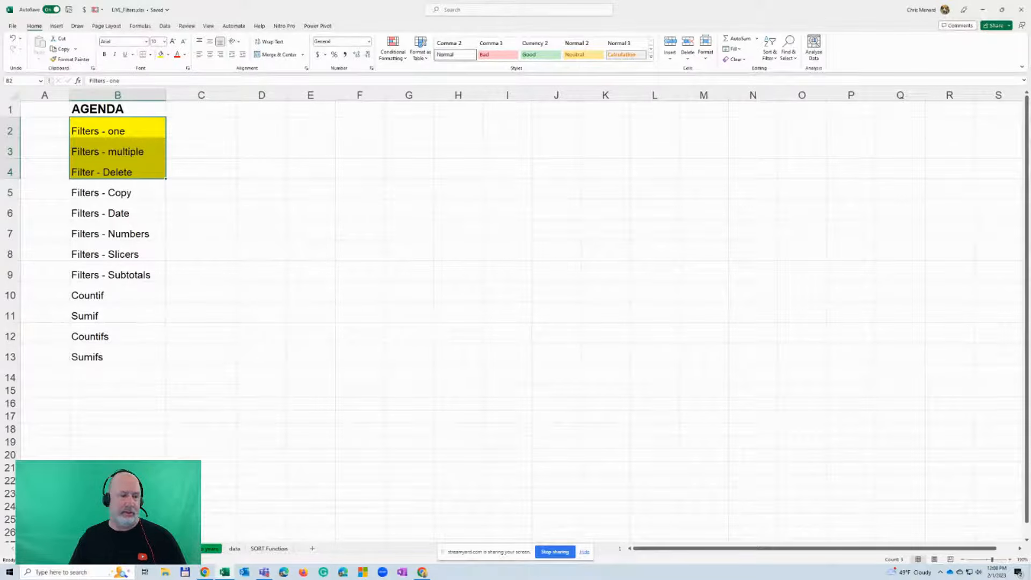
Filter the customer list on the START - Filter 1 sheet by the value of a CA cell in the State column
{"action": "left_click", "coordinate": [135, 549]}
{"action": "left_click", "coordinate": [326, 218]}
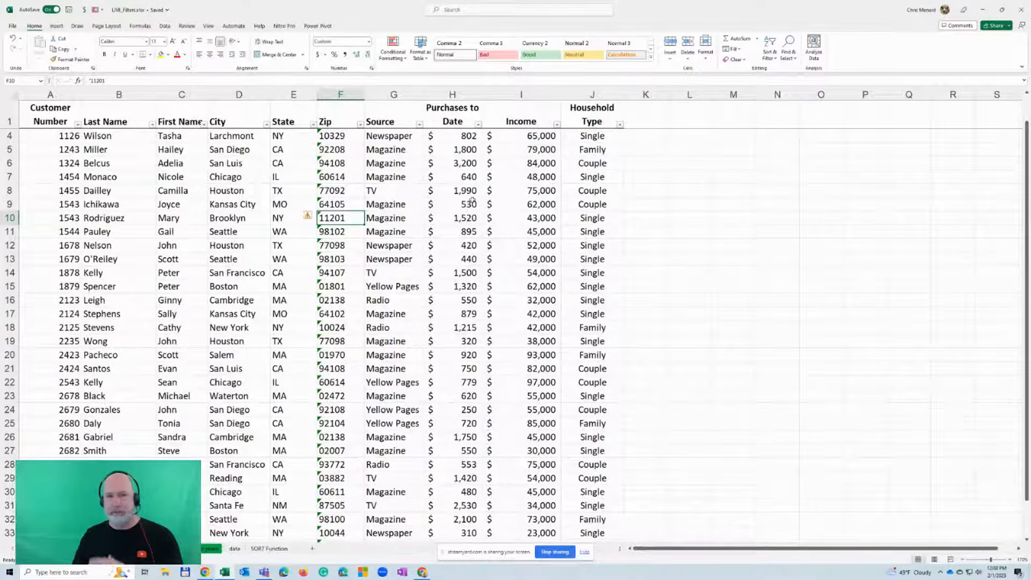
{"action": "left_click", "coordinate": [165, 26]}
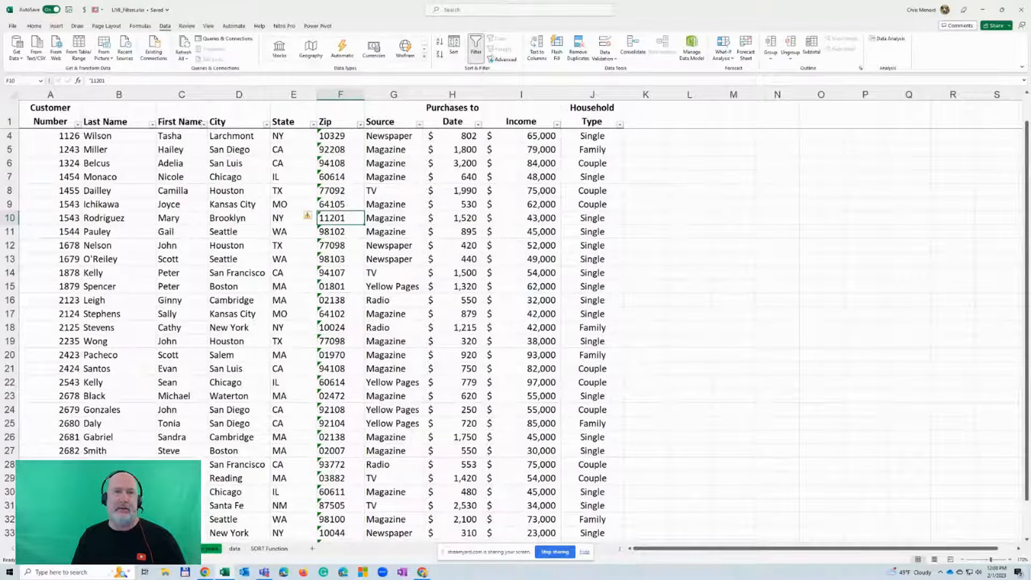
{"action": "left_click", "coordinate": [296, 151]}
{"action": "right_click", "coordinate": [296, 151]}
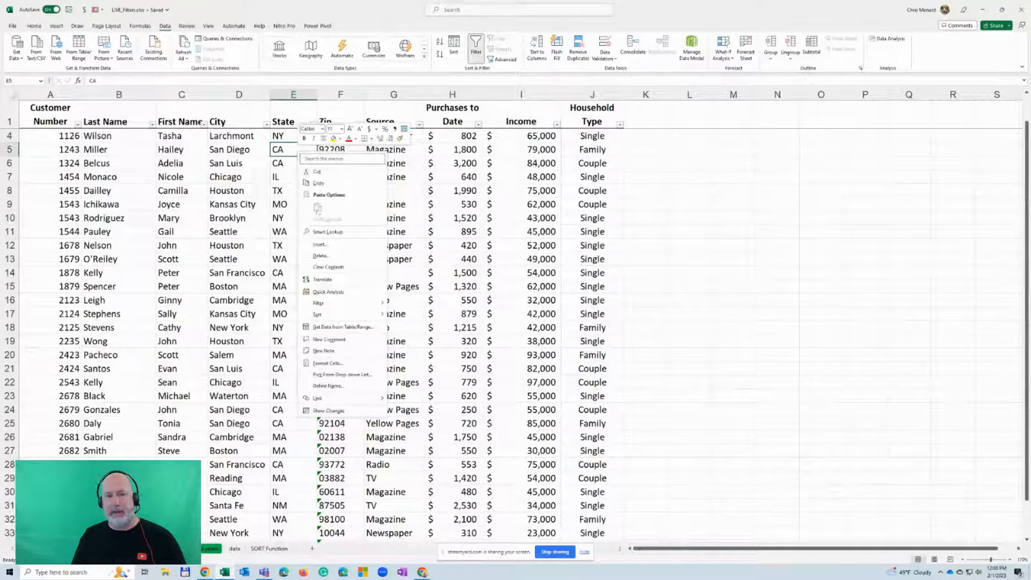
{"action": "mouse_move", "coordinate": [337, 306]}
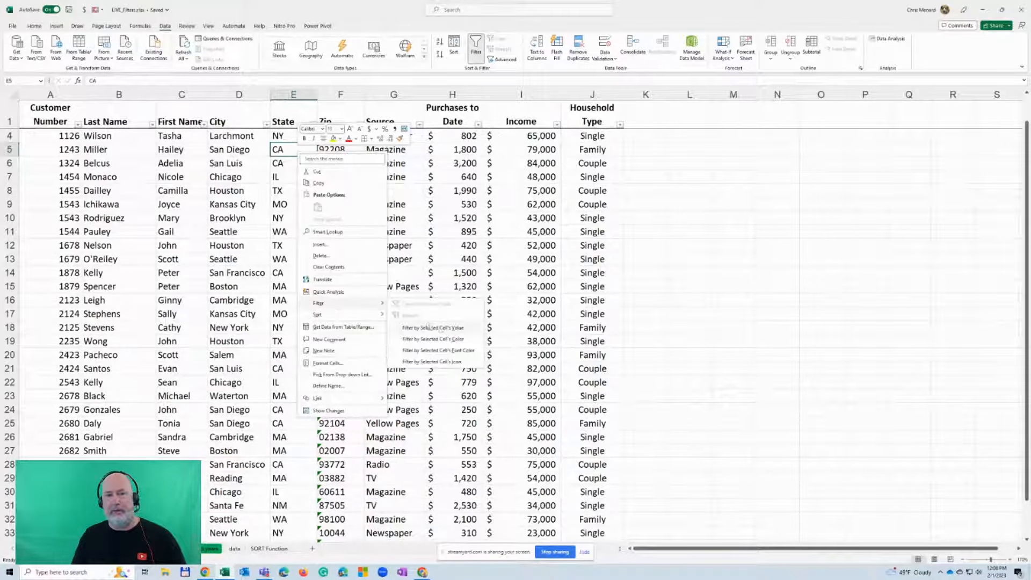
{"action": "left_click", "coordinate": [439, 329]}
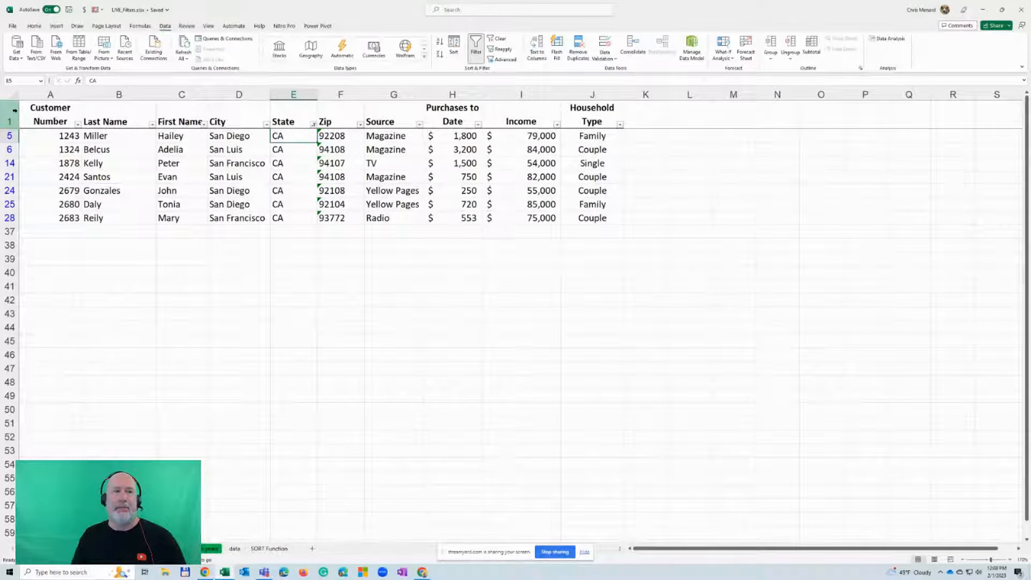
Copy the header row and the filtered CA rows into cell A1 of a new worksheet
{"action": "left_click_drag", "start_coordinate": [15, 110], "coordinate": [9, 219]}
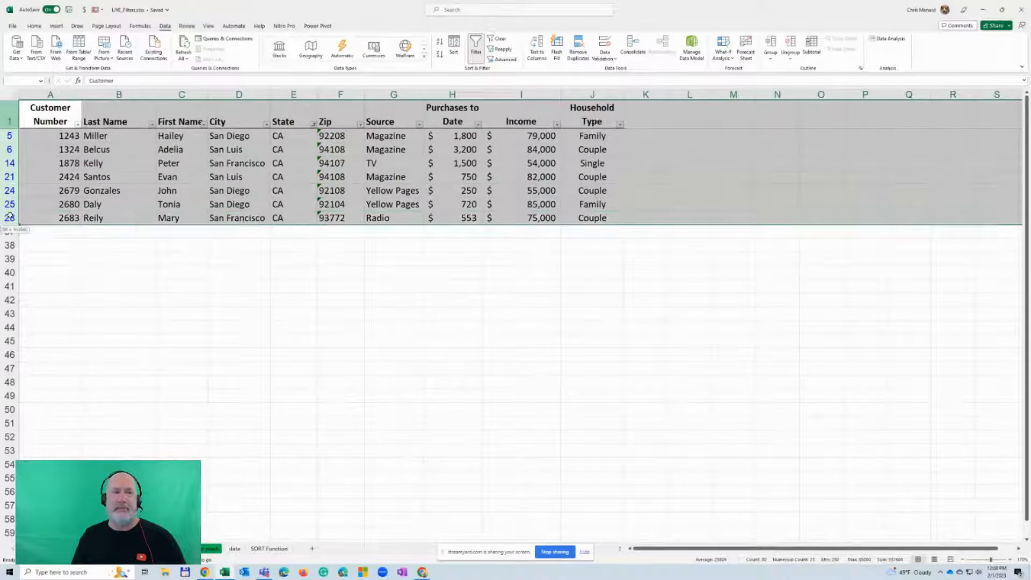
{"action": "right_click", "coordinate": [118, 161]}
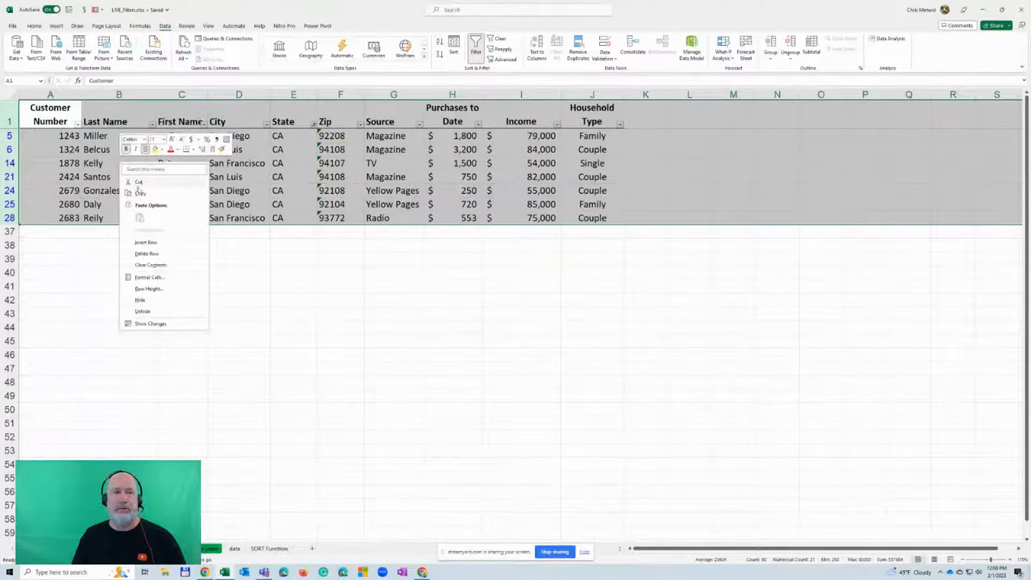
{"action": "left_click", "coordinate": [145, 195]}
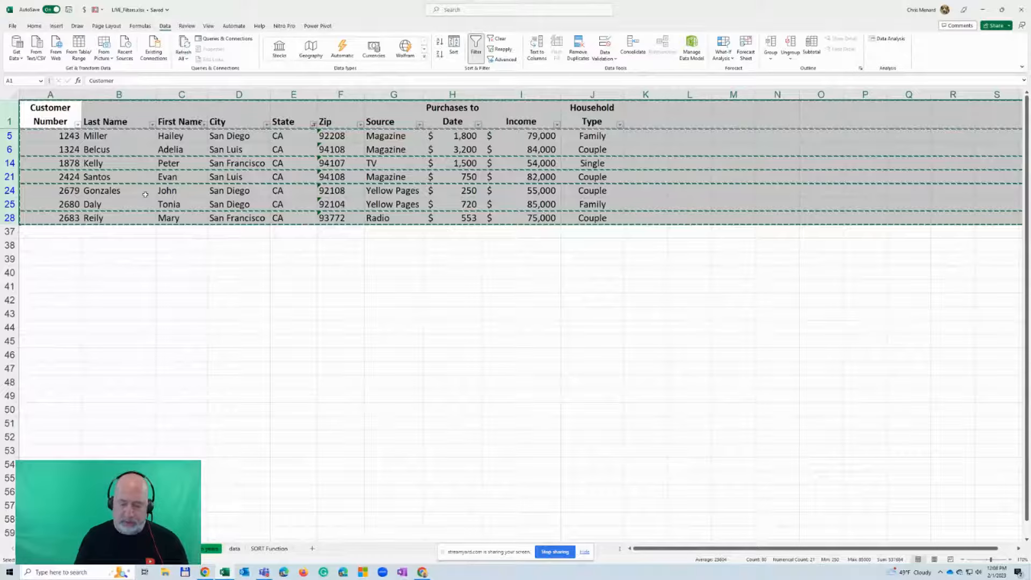
{"action": "key", "text": "shift+F11"}
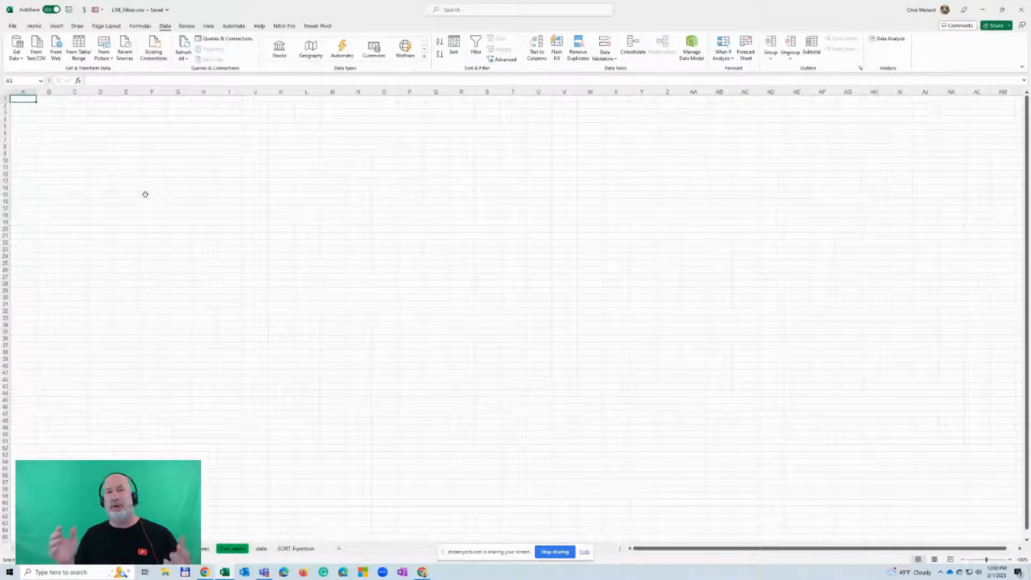
{"action": "key", "text": "ctrl+v"}
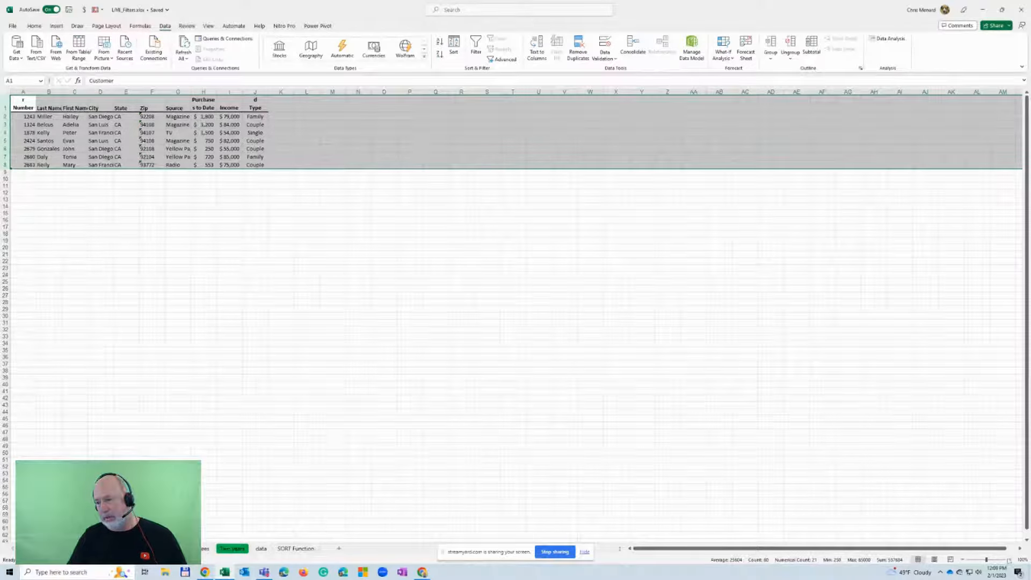
Autofit the widths of all columns on the new worksheet holding the copied CA records
{"action": "left_click", "coordinate": [1010, 559]}
{"action": "left_click", "coordinate": [1010, 559]}
{"action": "left_click", "coordinate": [1010, 559]}
{"action": "left_click", "coordinate": [1010, 560]}
{"action": "left_click", "coordinate": [1009, 559]}
{"action": "left_click", "coordinate": [1009, 559]}
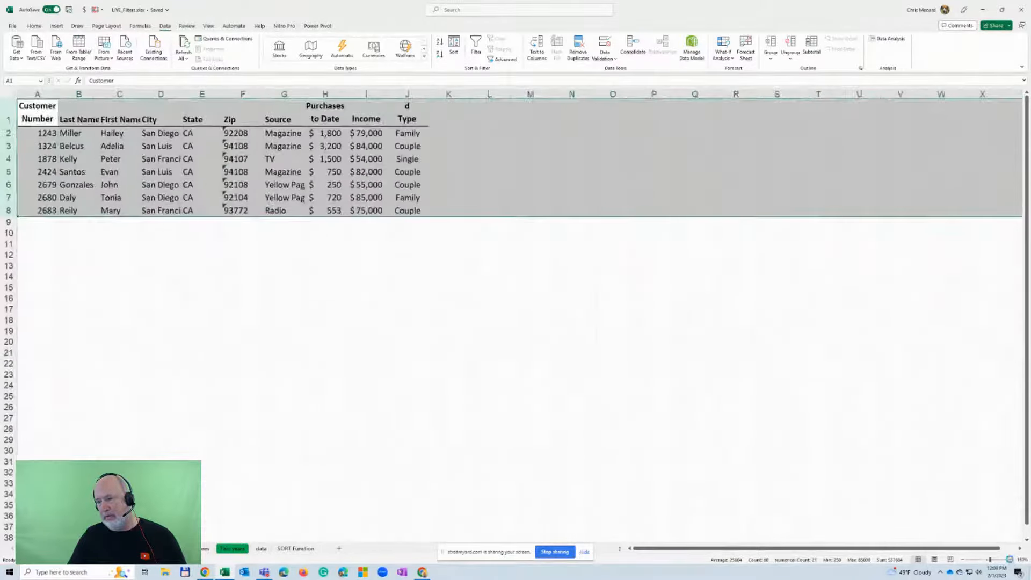
{"action": "left_click", "coordinate": [1010, 559]}
{"action": "left_click", "coordinate": [1010, 559]}
{"action": "left_click", "coordinate": [15, 95]}
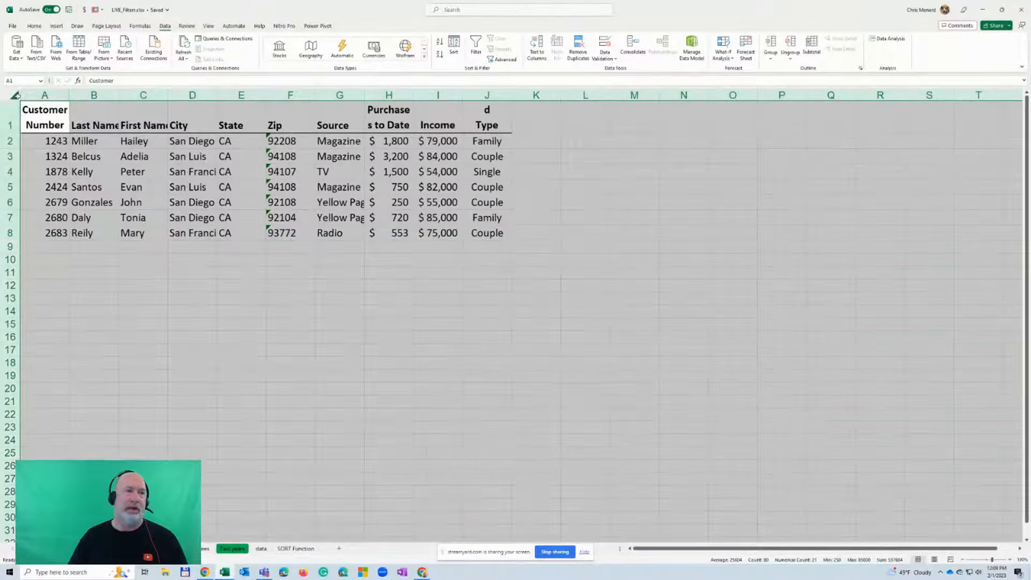
{"action": "double_click", "coordinate": [66, 96]}
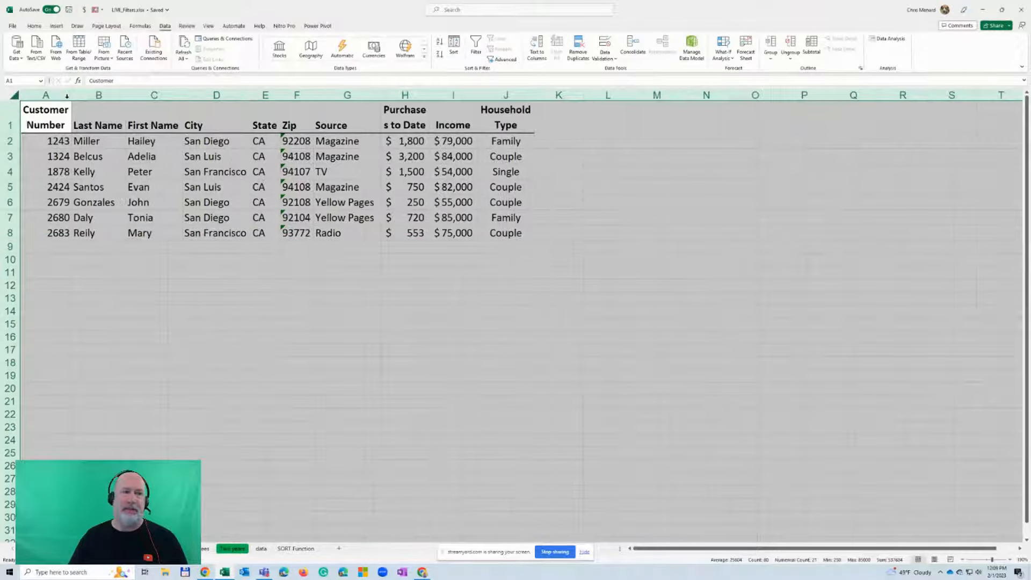
{"action": "left_click", "coordinate": [111, 135]}
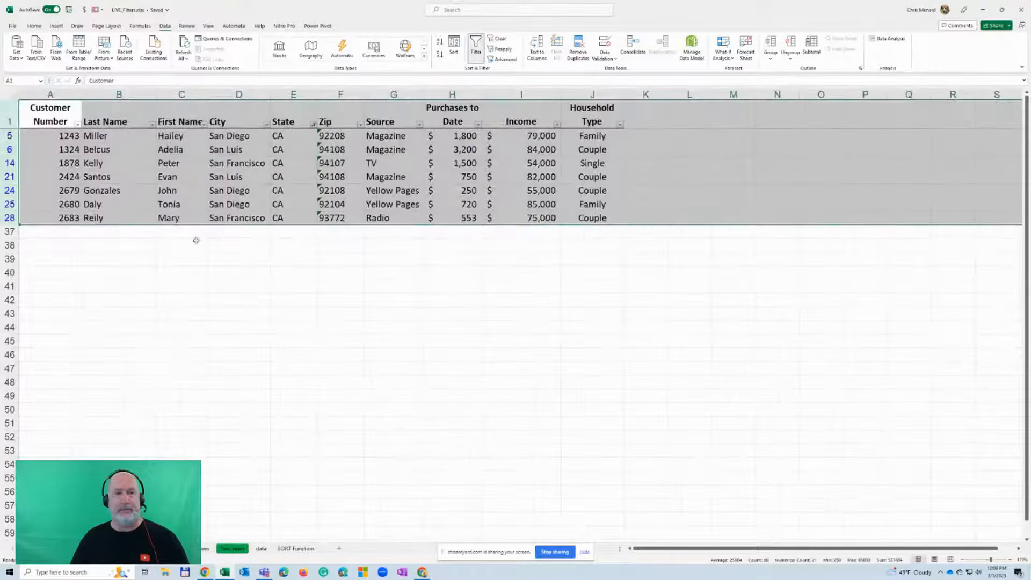
Clear the State filter from the original customer list
{"action": "left_click", "coordinate": [208, 208]}
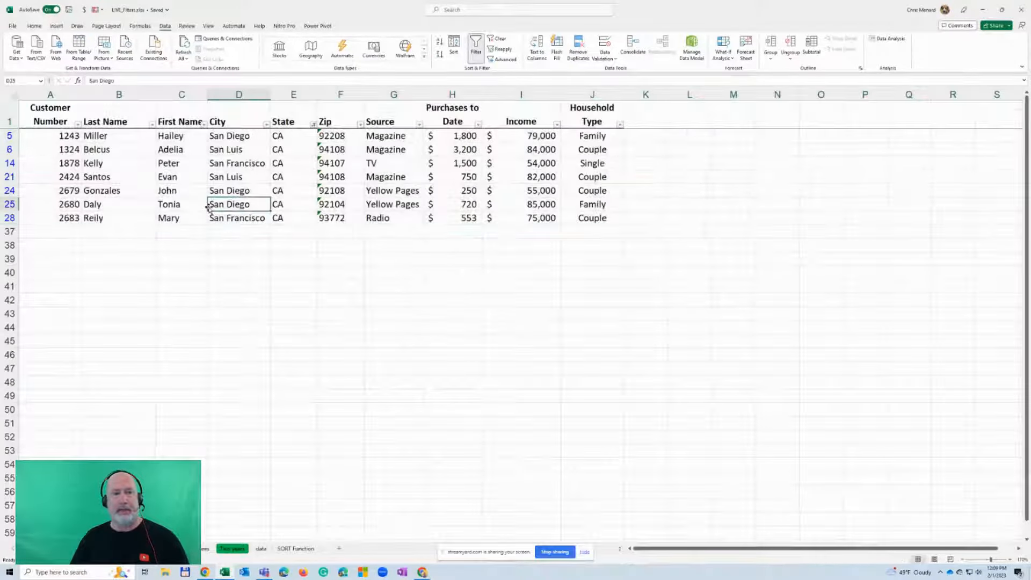
{"action": "left_click", "coordinate": [498, 39]}
{"action": "left_click", "coordinate": [380, 164]}
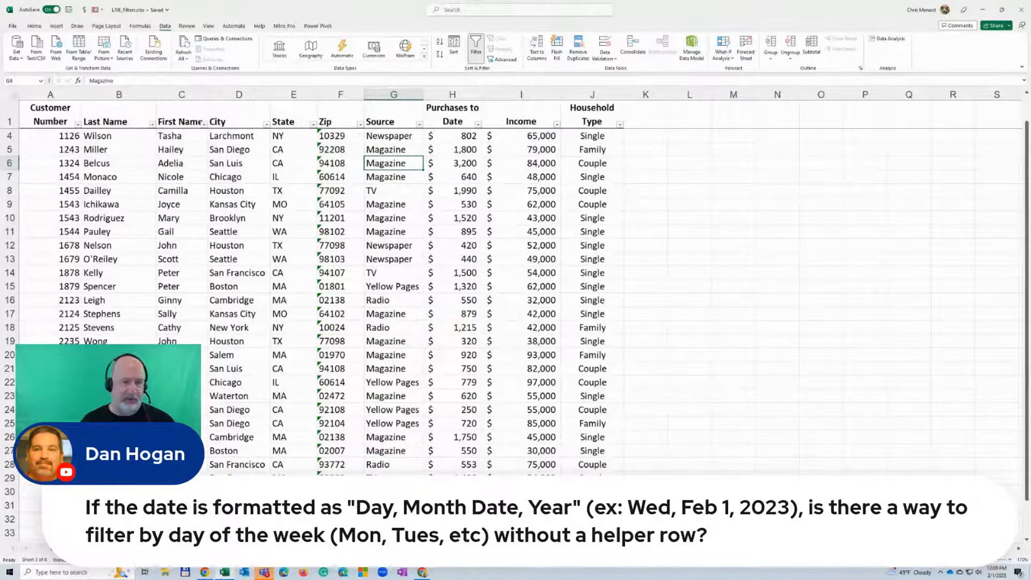
On the Filter 2 sheet, format all dates in the Invoice Date column as Long Date
{"action": "key", "text": "ctrl+Page_Down"}
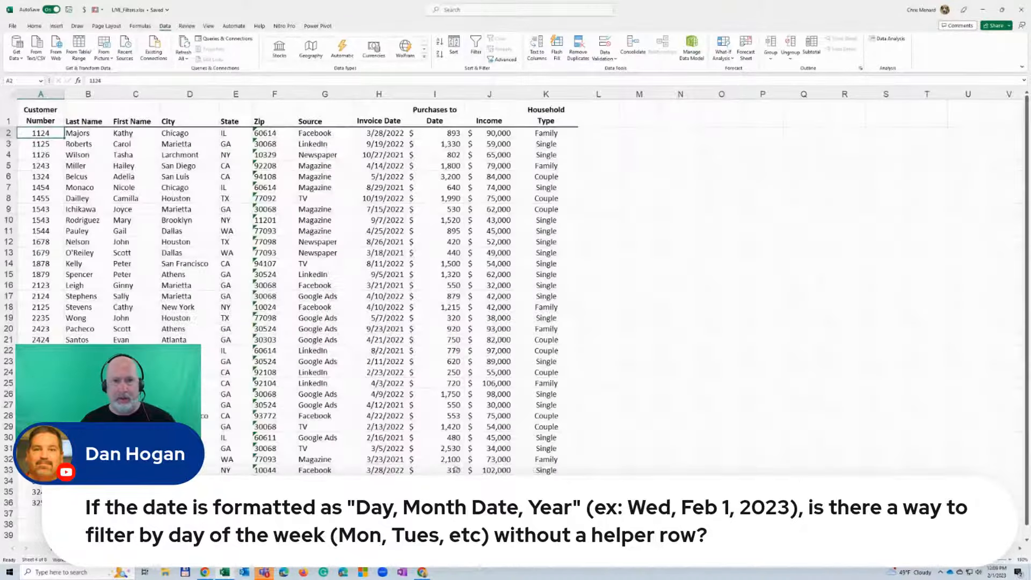
{"action": "left_click", "coordinate": [1010, 560]}
{"action": "scroll", "coordinate": [599, 246], "scroll_direction": "up", "scroll_amount": 1}
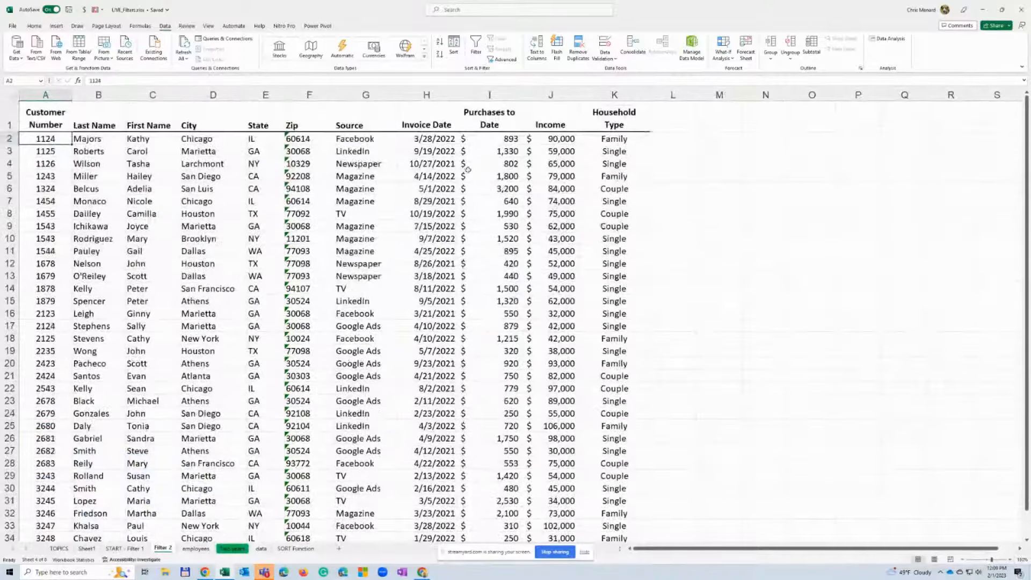
{"action": "left_click", "coordinate": [430, 139]}
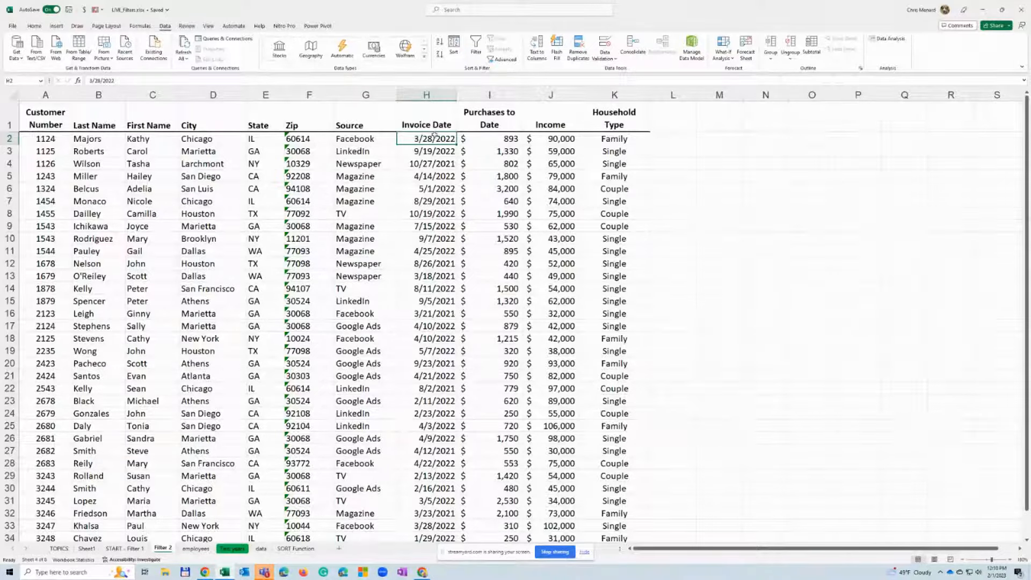
{"action": "key", "text": "ctrl+shift+Down"}
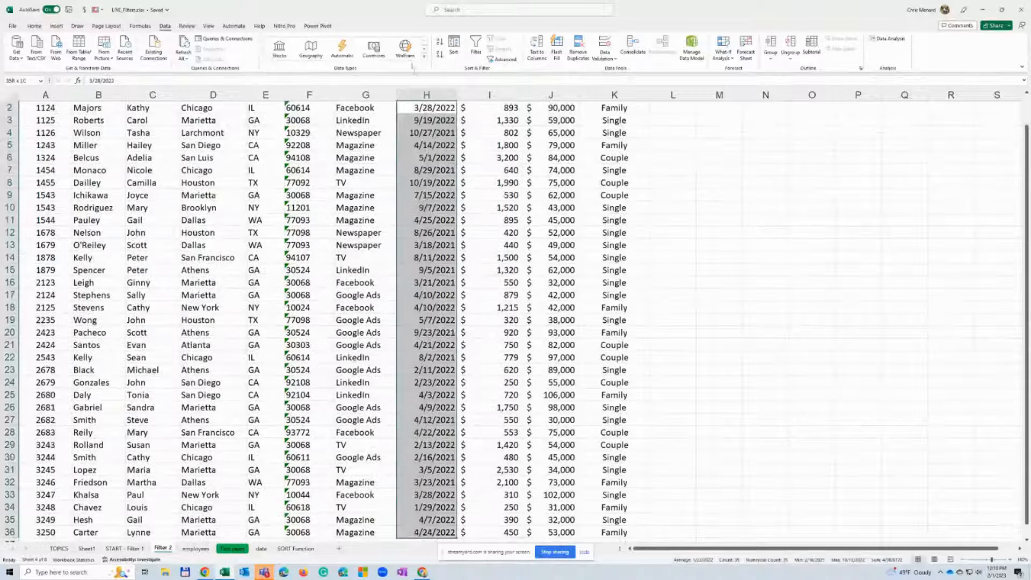
{"action": "left_click", "coordinate": [34, 26]}
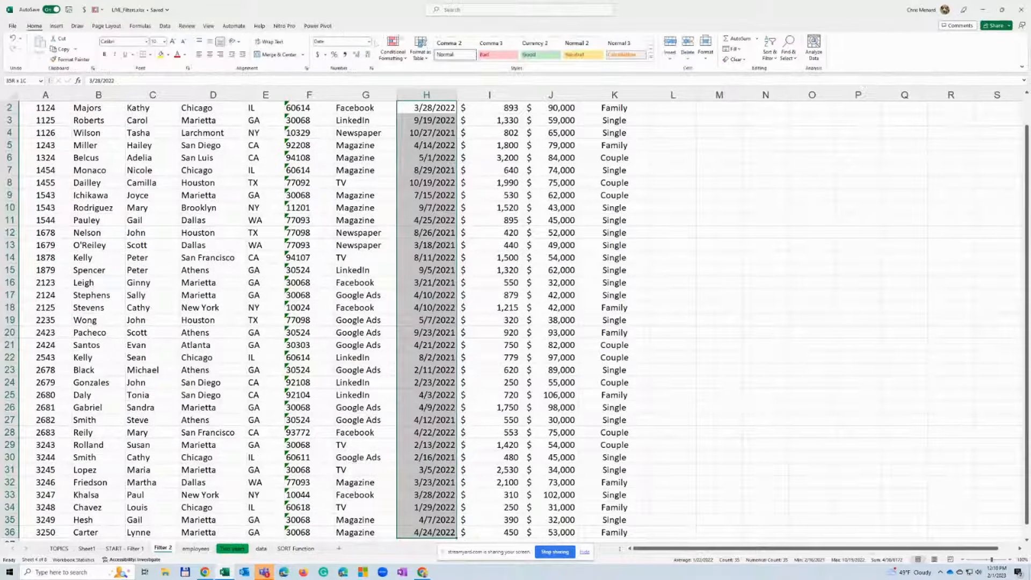
{"action": "left_click", "coordinate": [369, 42]}
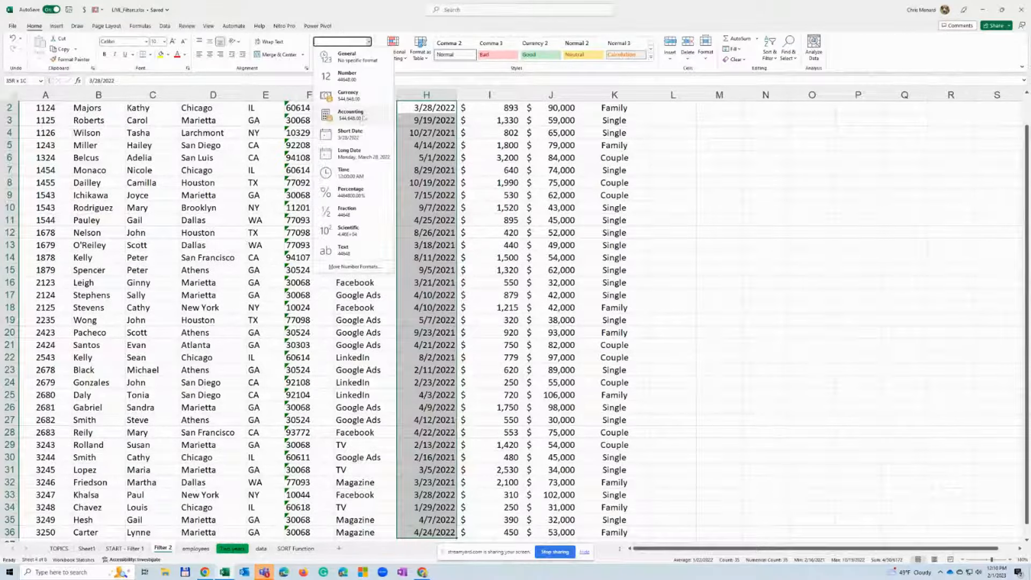
{"action": "left_click", "coordinate": [356, 157]}
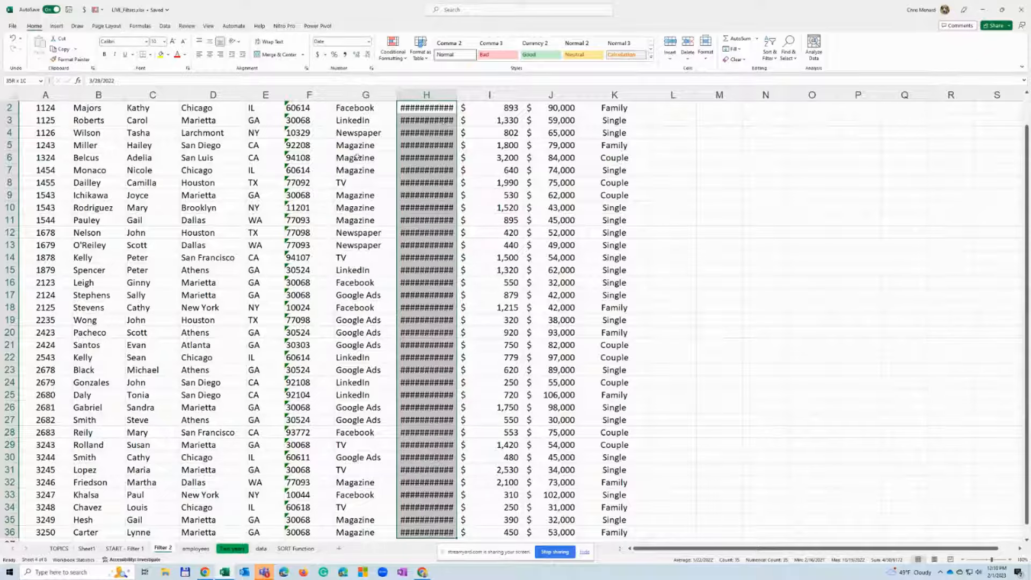
Autofit the Invoice Date column to its long dates and select the first invoice date
{"action": "double_click", "coordinate": [454, 97]}
{"action": "left_click", "coordinate": [495, 120]}
{"action": "scroll", "coordinate": [495, 123], "scroll_direction": "up", "scroll_amount": 1}
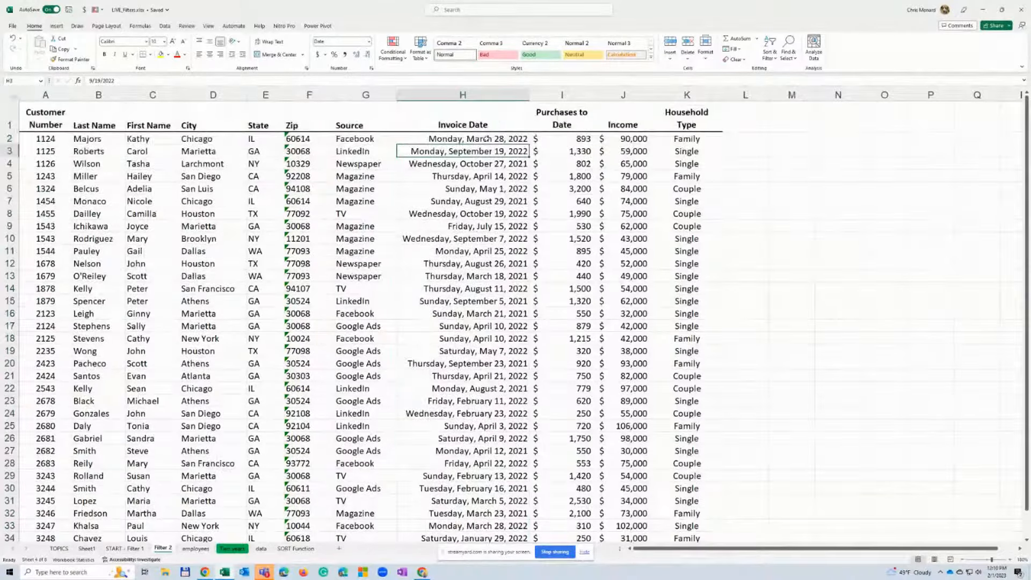
{"action": "left_click", "coordinate": [484, 140]}
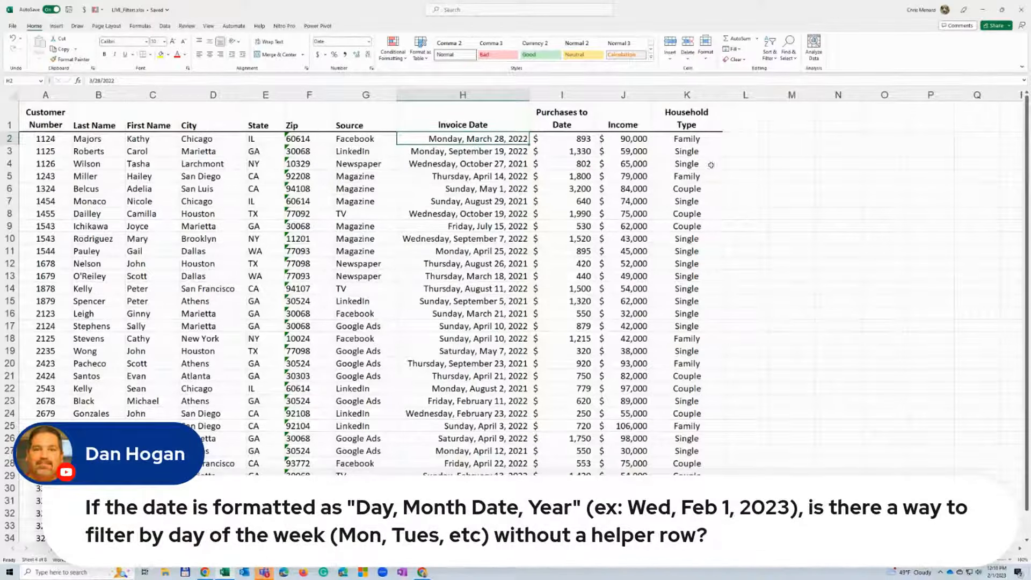
Enter today's date, 2/1/2023, in cell M2 and the date 3/18/1995 in cell M3
{"action": "left_click", "coordinate": [777, 141]}
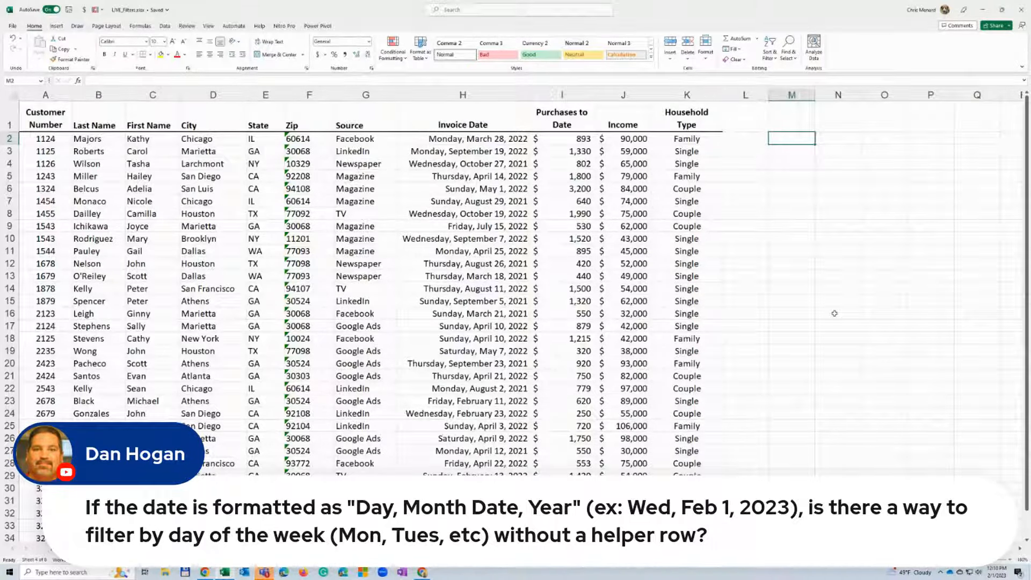
{"action": "key", "text": "ctrl+semicolon"}
{"action": "key", "text": "Return"}
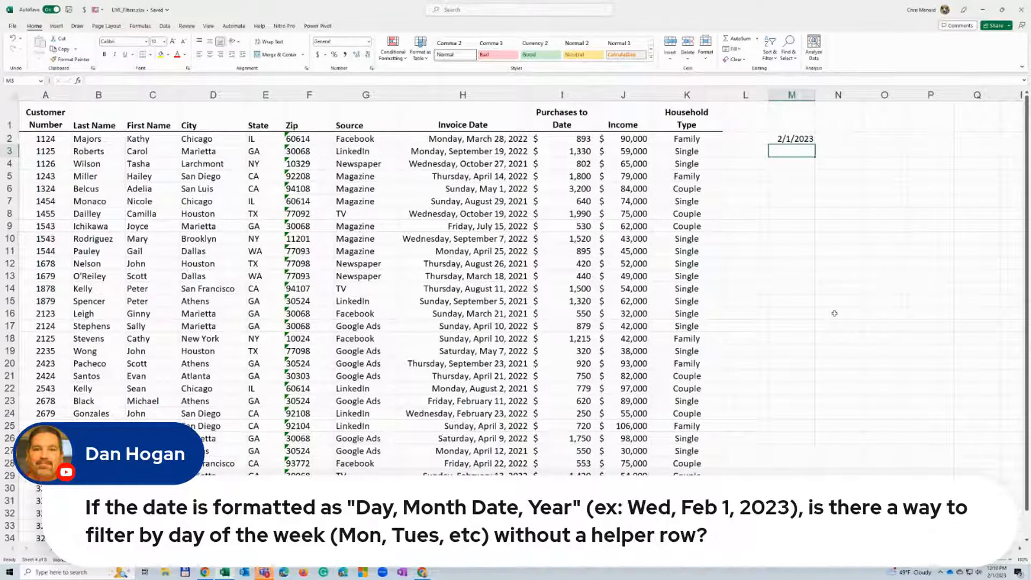
{"action": "type", "text": "3"}
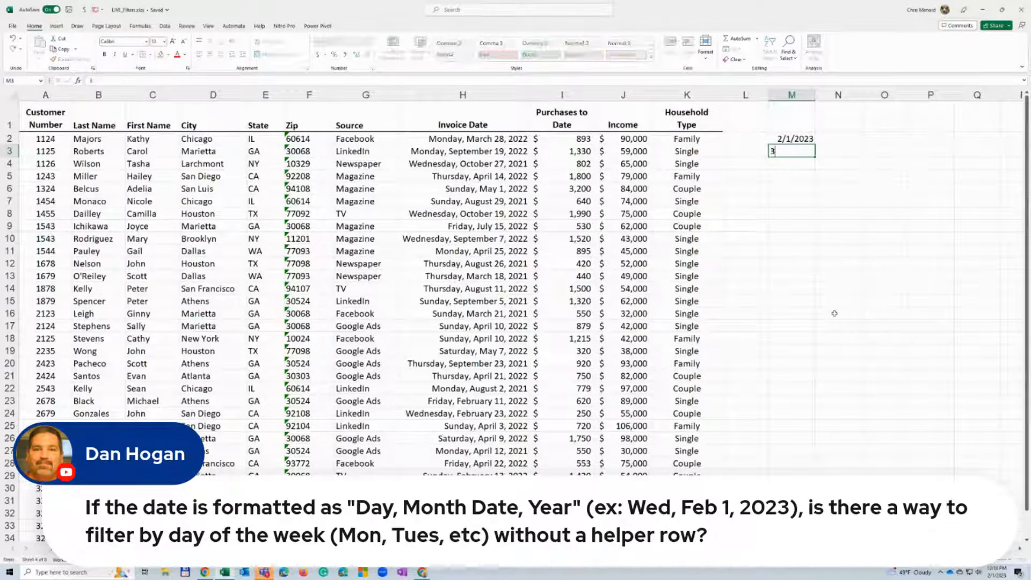
{"action": "type", "text": "/18/199"}
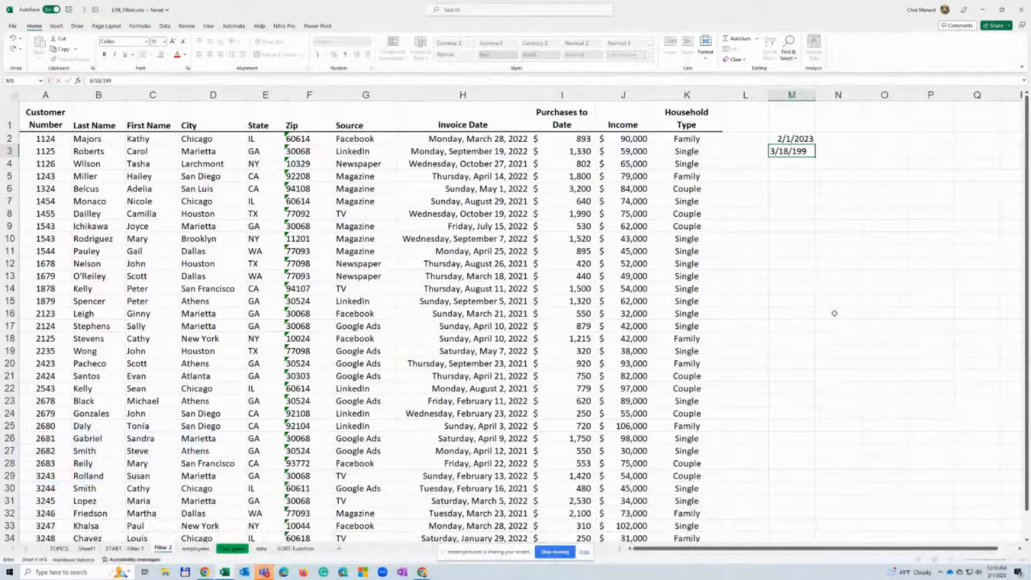
{"action": "type", "text": "5"}
{"action": "key", "text": "Return"}
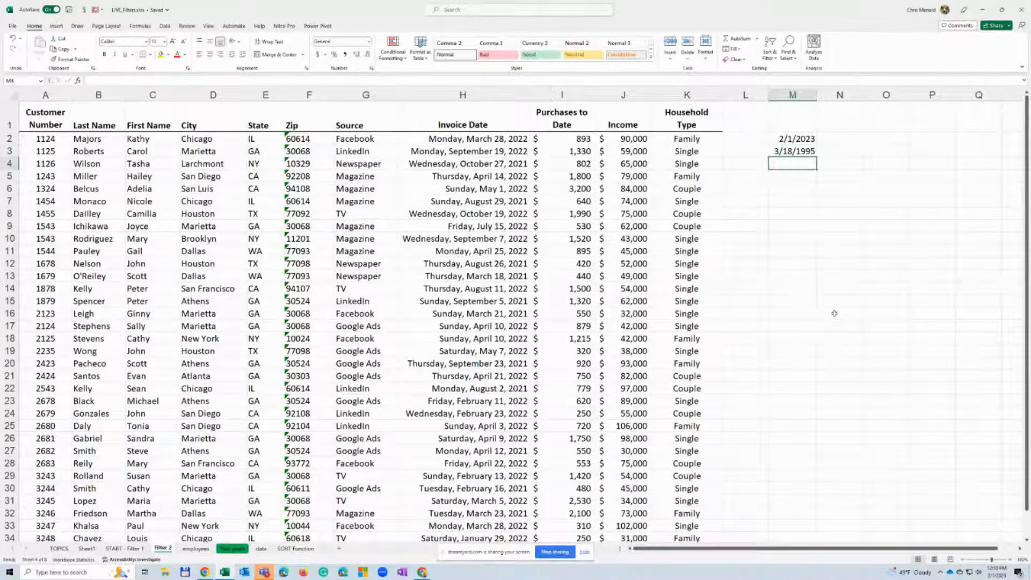
Enter the dates 4/2/1936 in M4 and 1/1/1900 in M5, and widen column M slightly
{"action": "type", "text": "4/2/"}
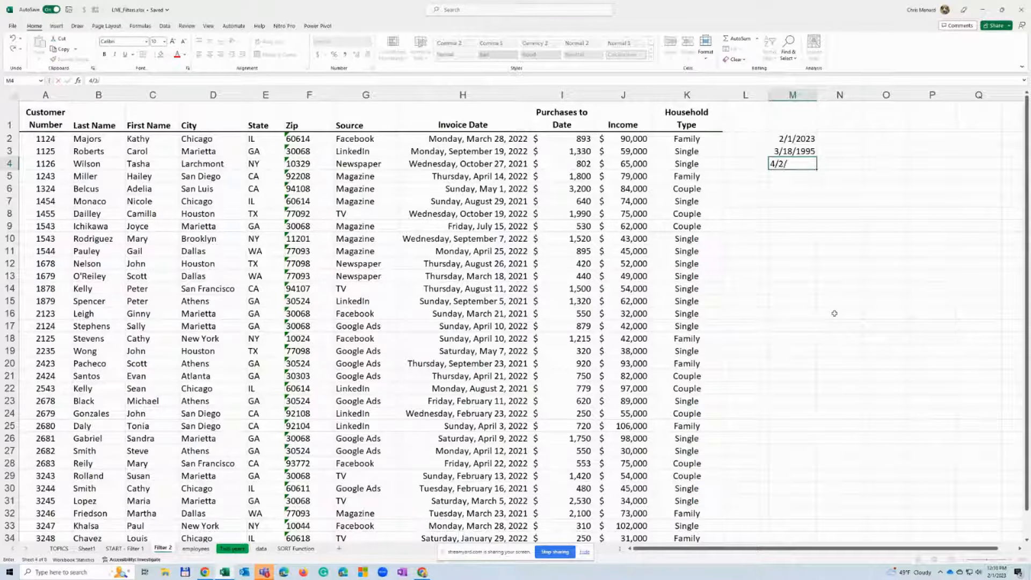
{"action": "type", "text": "1936"}
{"action": "key", "text": "Return"}
{"action": "type", "text": "1/1/"}
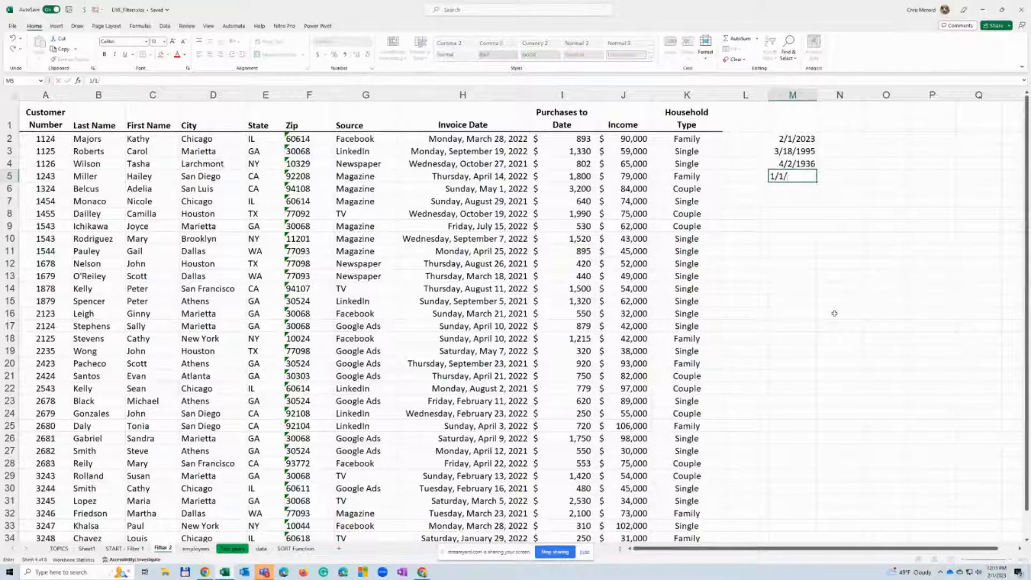
{"action": "type", "text": "1900"}
{"action": "key", "text": "Return"}
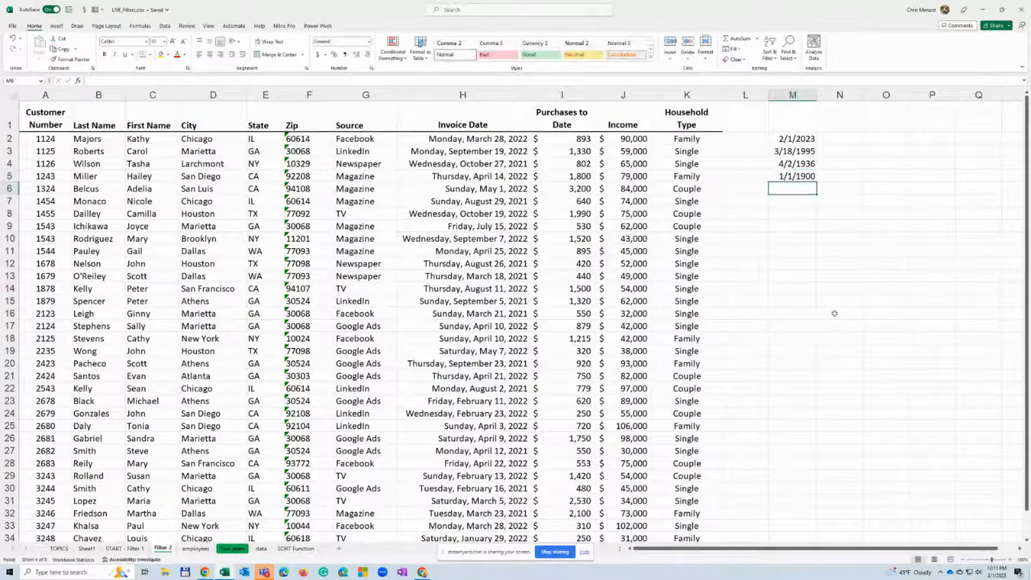
{"action": "left_click_drag", "start_coordinate": [818, 95], "coordinate": [829, 95]}
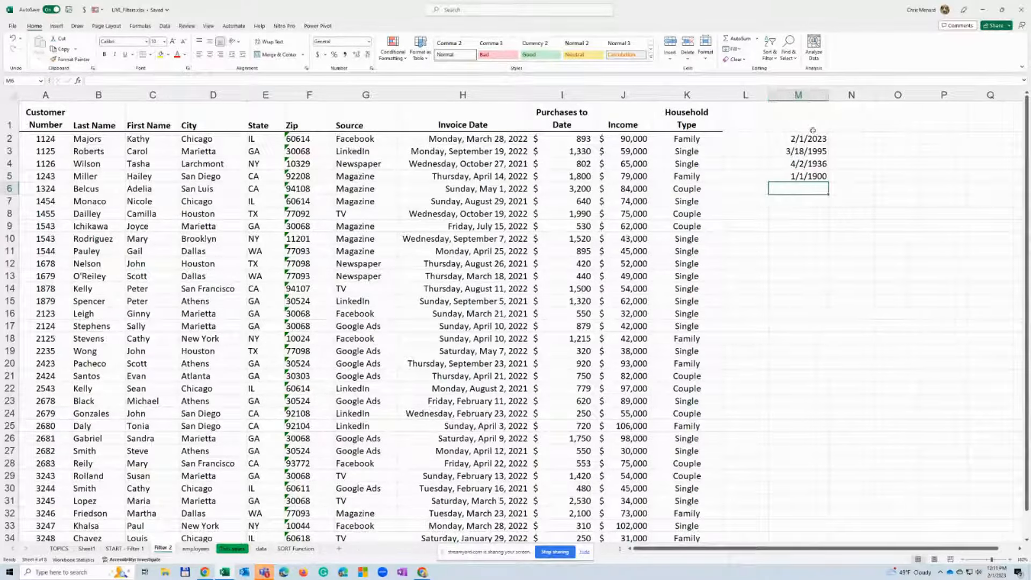
Copy the dates in M2:M5 to N2:N5 and format the copies as General
{"action": "left_click_drag", "start_coordinate": [805, 137], "coordinate": [804, 173]}
{"action": "right_click", "coordinate": [806, 160]}
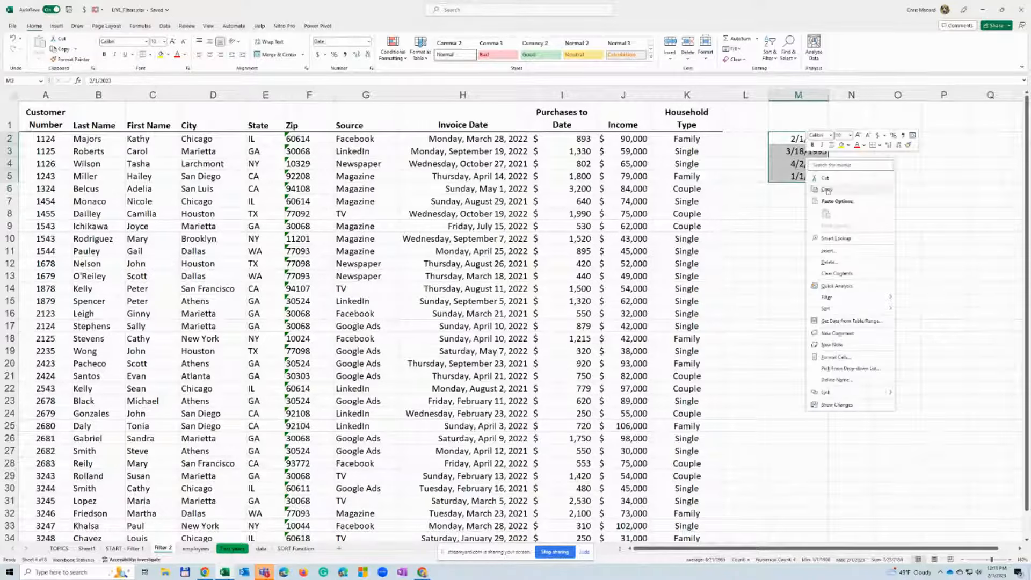
{"action": "left_click", "coordinate": [827, 189]}
{"action": "left_click", "coordinate": [848, 138]}
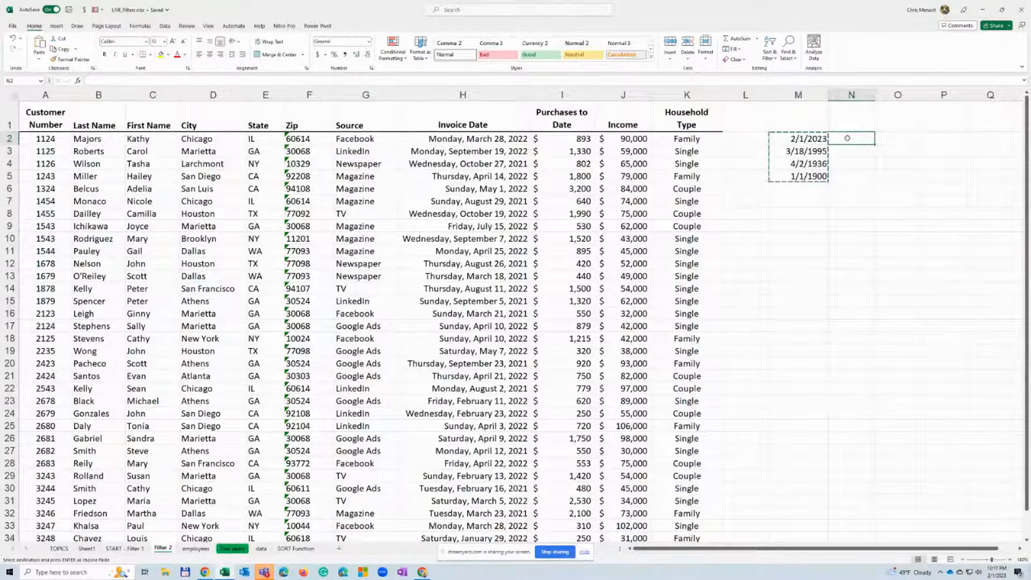
{"action": "key", "text": "Return"}
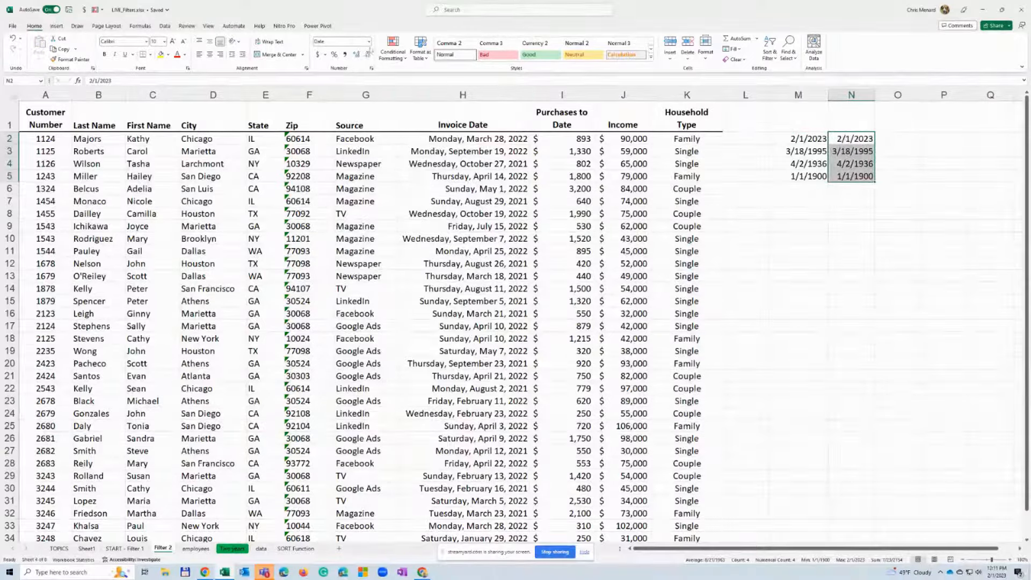
{"action": "left_click", "coordinate": [369, 41]}
{"action": "left_click", "coordinate": [363, 57]}
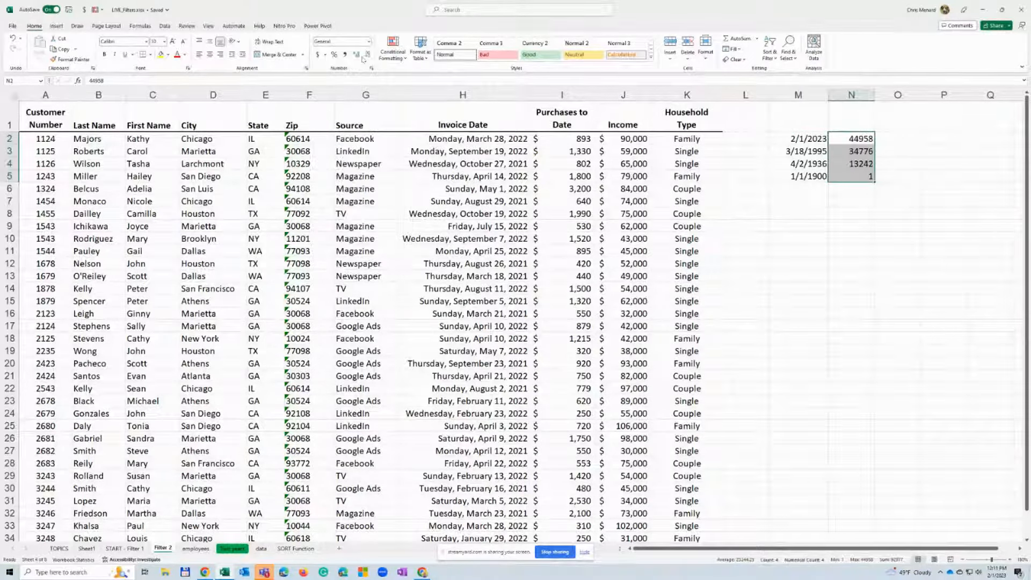
Compare the sample dates in column M with their underlying serial numbers in column N
{"action": "left_click", "coordinate": [856, 177]}
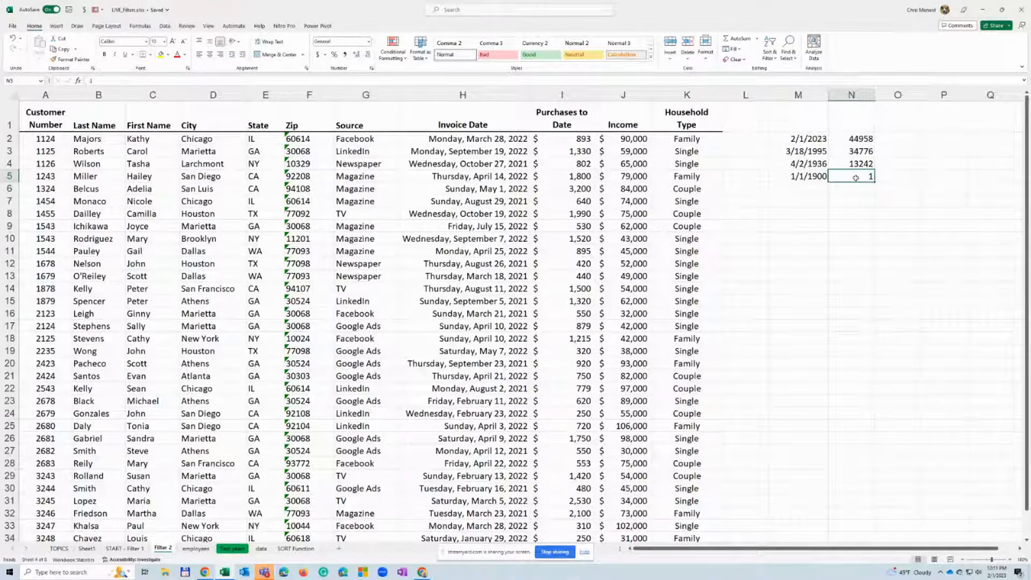
{"action": "left_click", "coordinate": [824, 178]}
{"action": "left_click", "coordinate": [852, 175]}
{"action": "left_click", "coordinate": [820, 139]}
{"action": "left_click", "coordinate": [863, 140]}
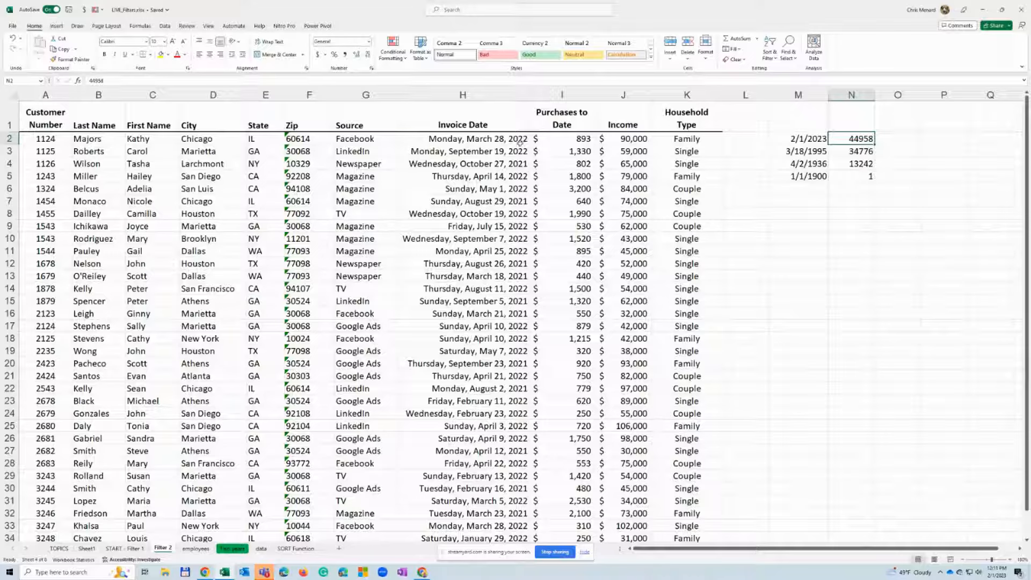
{"action": "left_click", "coordinate": [783, 123]}
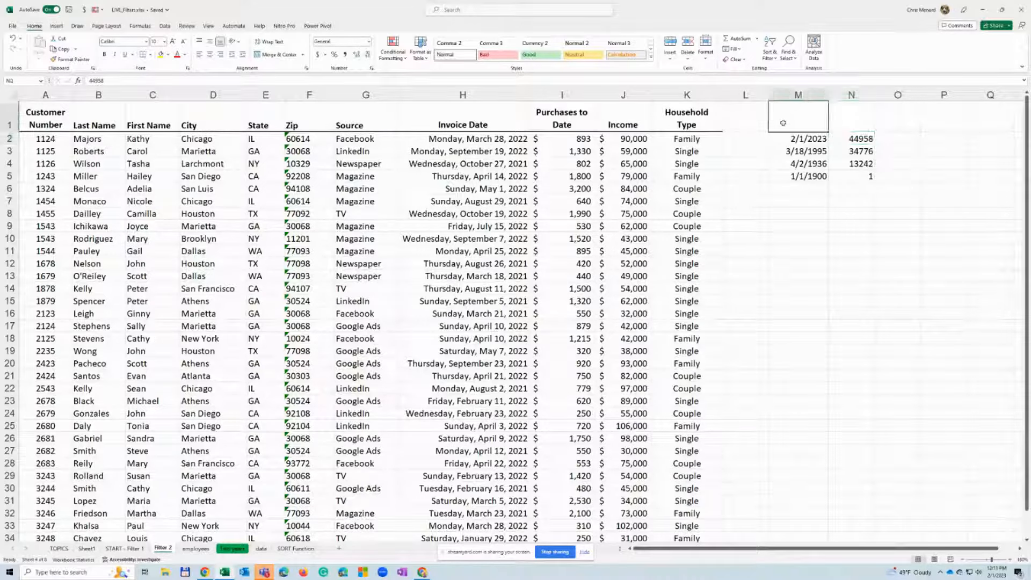
{"action": "left_click", "coordinate": [526, 148]}
{"action": "left_click", "coordinate": [810, 128]}
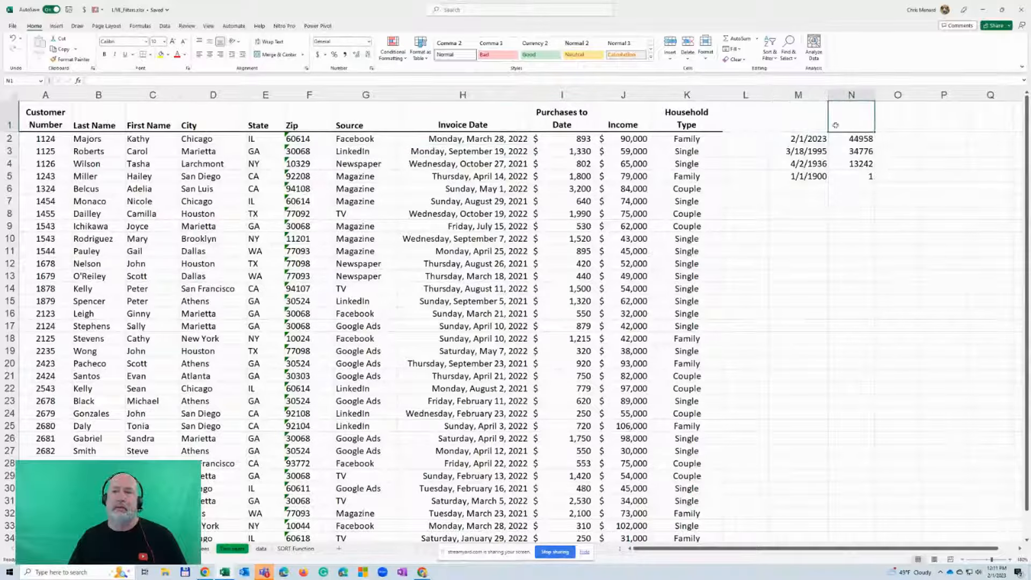
{"action": "key", "text": "Right"}
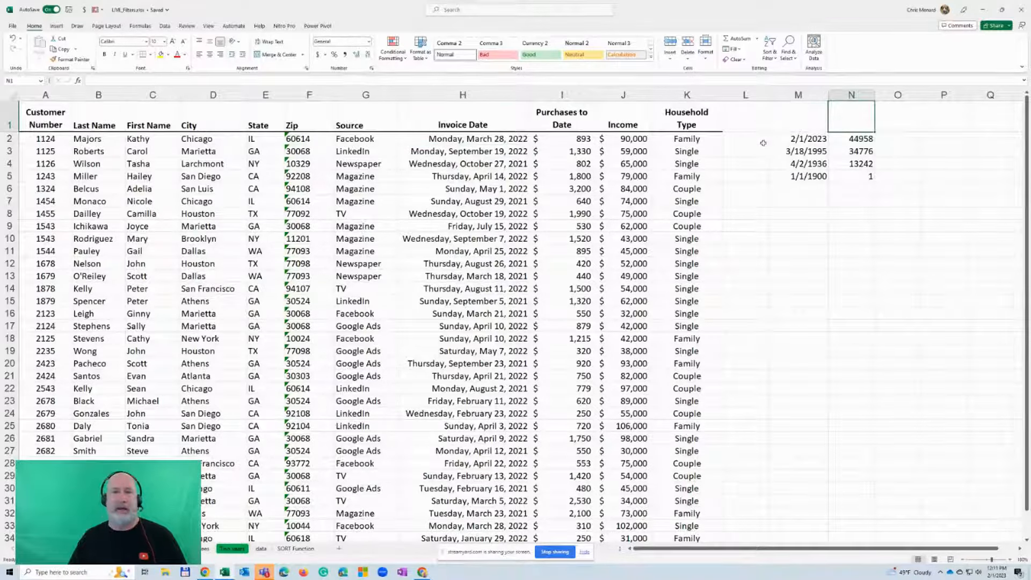
Delete columns M and N containing the sample dates and serial numbers
{"action": "left_click_drag", "start_coordinate": [798, 98], "coordinate": [848, 98]}
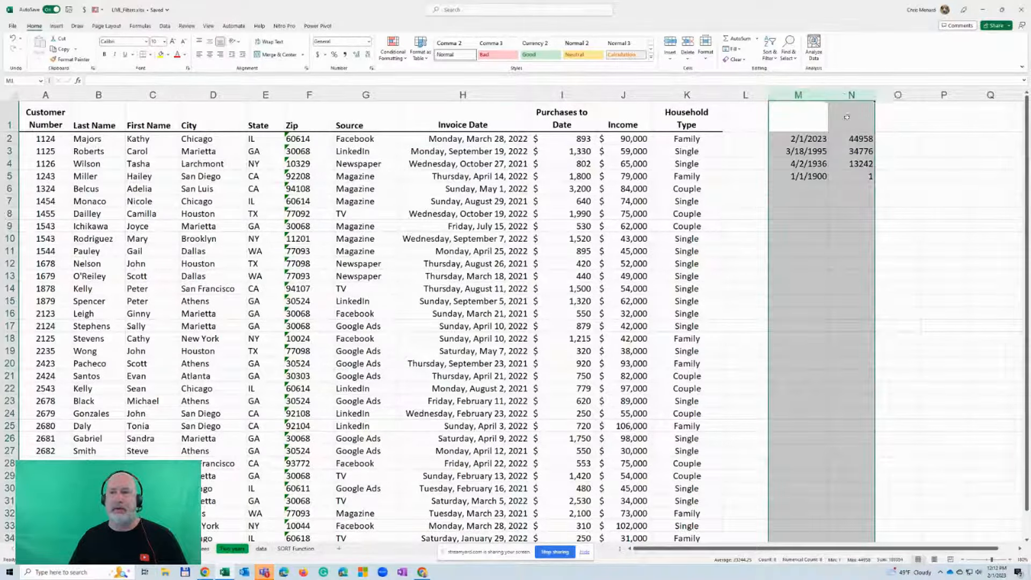
{"action": "right_click", "coordinate": [847, 117]}
{"action": "left_click", "coordinate": [869, 209]}
{"action": "left_click", "coordinate": [544, 154]}
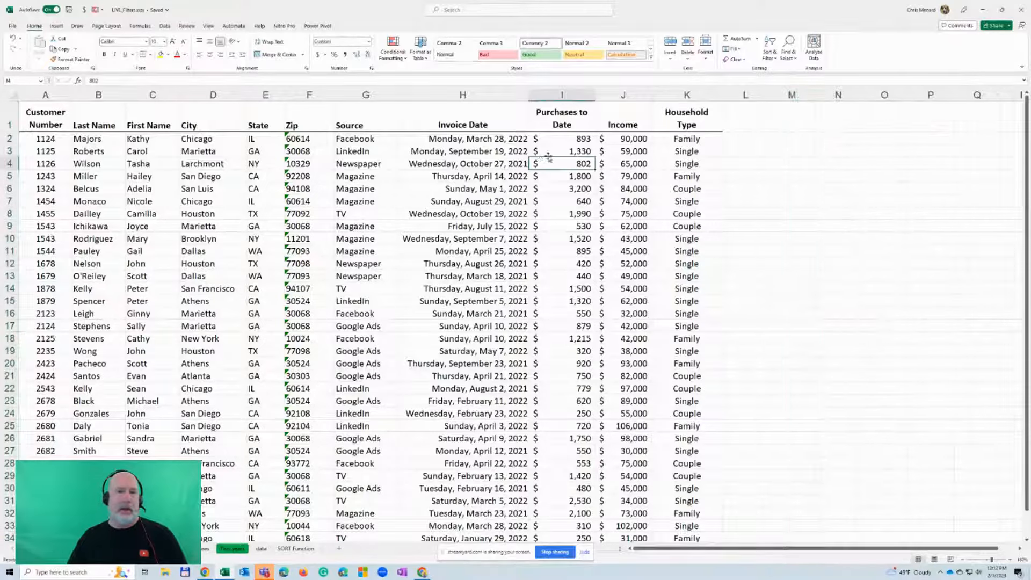
{"action": "left_click", "coordinate": [560, 141]}
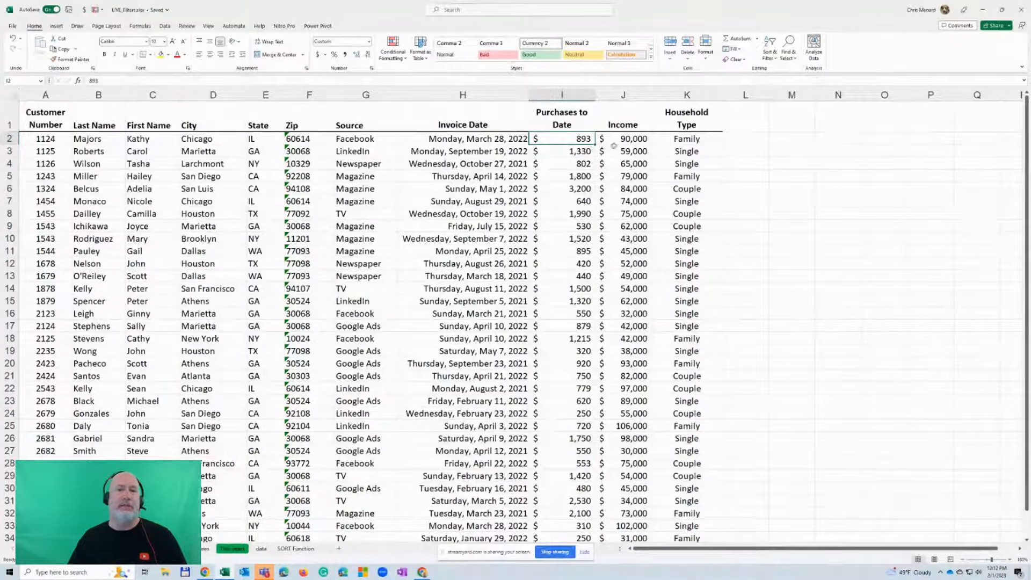
Format all dates in the Invoice Date column as Short Date and narrow the column
{"action": "left_click", "coordinate": [485, 138]}
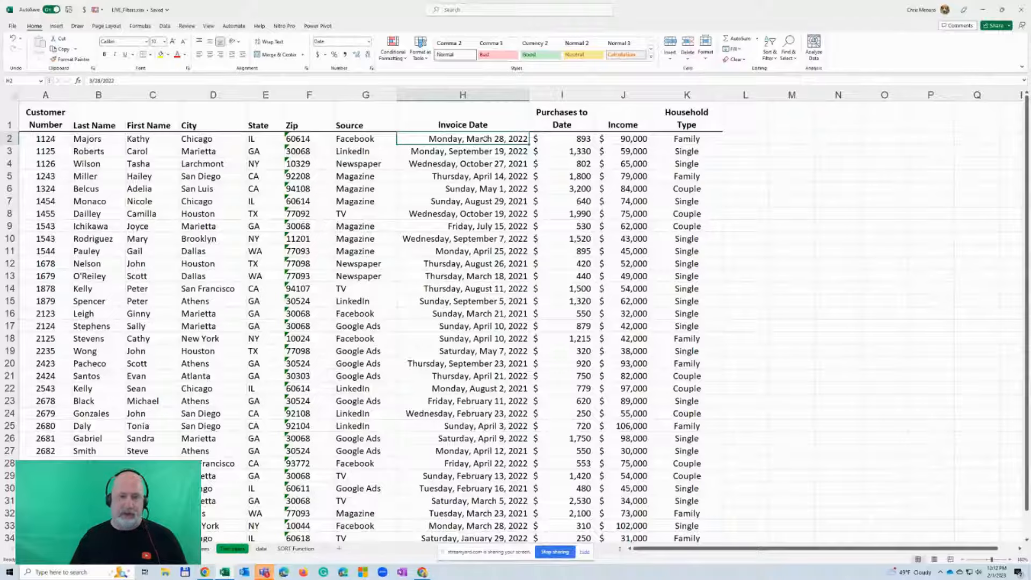
{"action": "key", "text": "ctrl+shift+Down"}
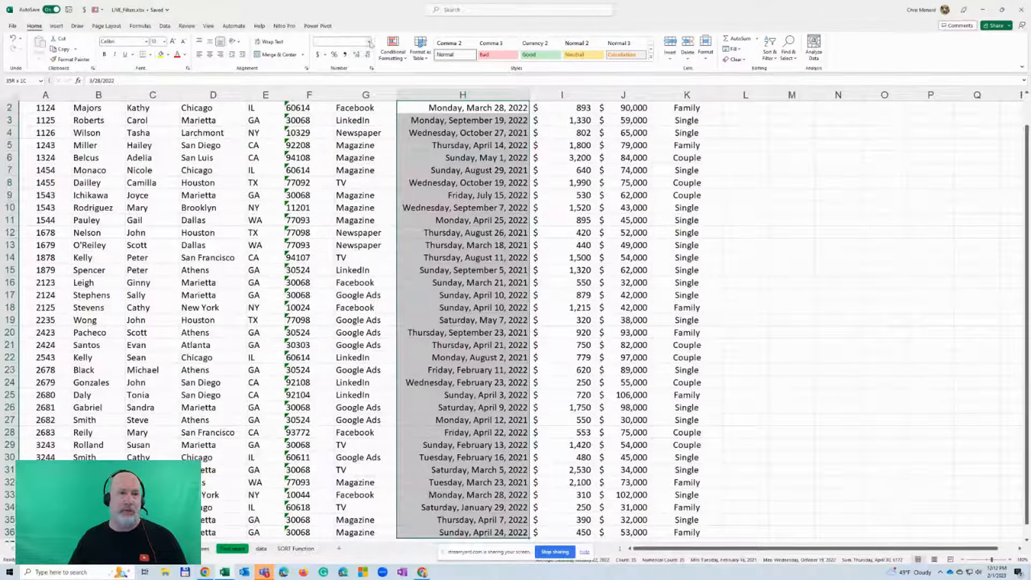
{"action": "left_click", "coordinate": [370, 44]}
{"action": "left_click", "coordinate": [341, 134]}
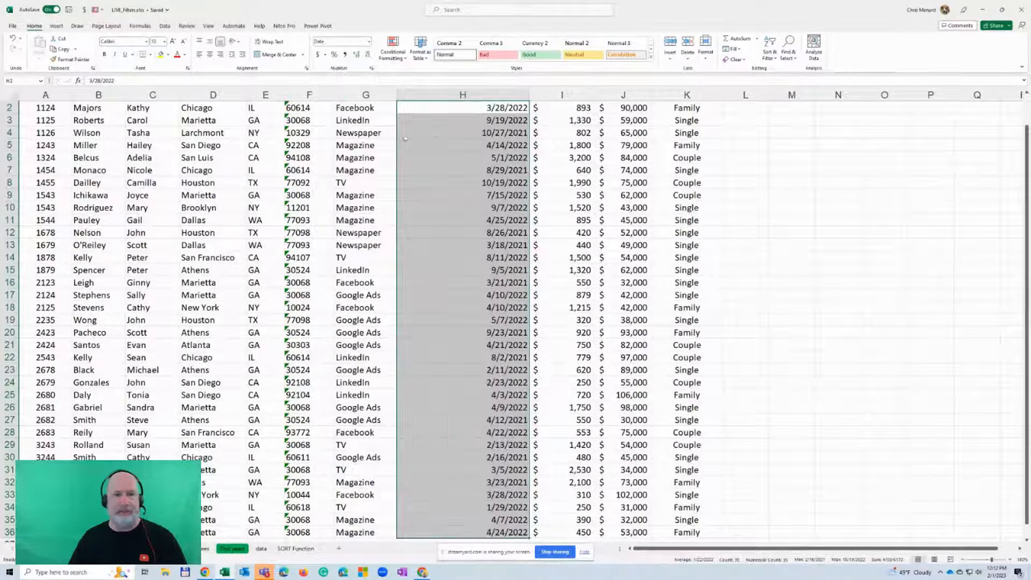
{"action": "scroll", "coordinate": [483, 132], "scroll_direction": "up", "scroll_amount": 1}
{"action": "left_click", "coordinate": [473, 138]}
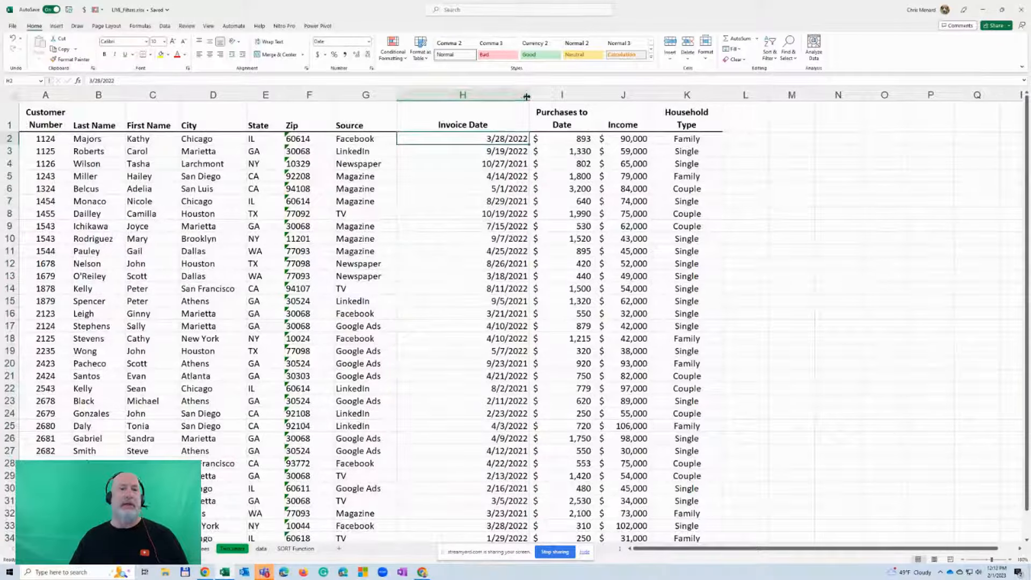
{"action": "left_click_drag", "start_coordinate": [527, 96], "coordinate": [483, 105]}
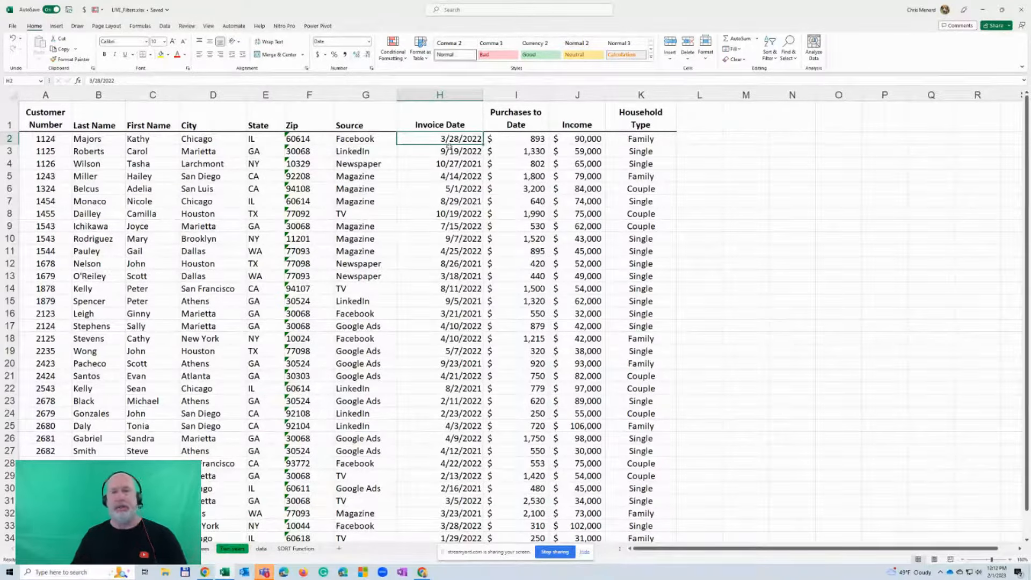
Turn on filtering for the customer list and open the Invoice Date filter
{"action": "left_click", "coordinate": [167, 27]}
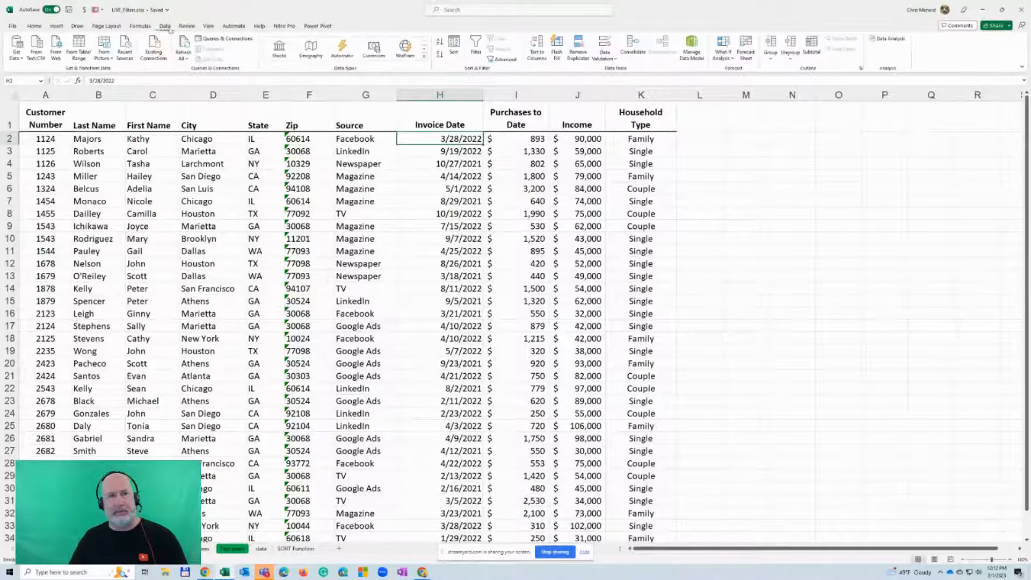
{"action": "left_click", "coordinate": [476, 49]}
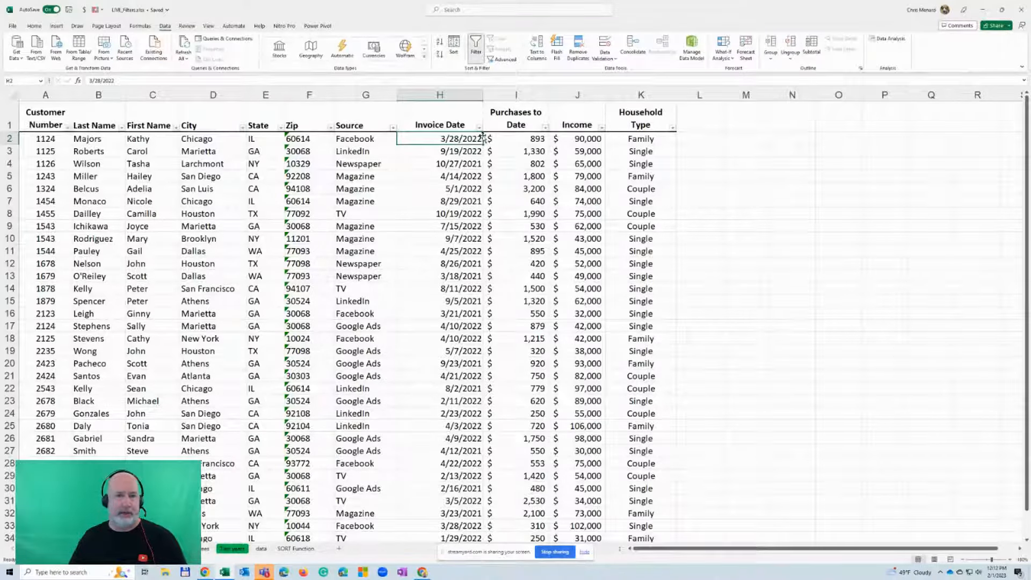
{"action": "left_click", "coordinate": [479, 128]}
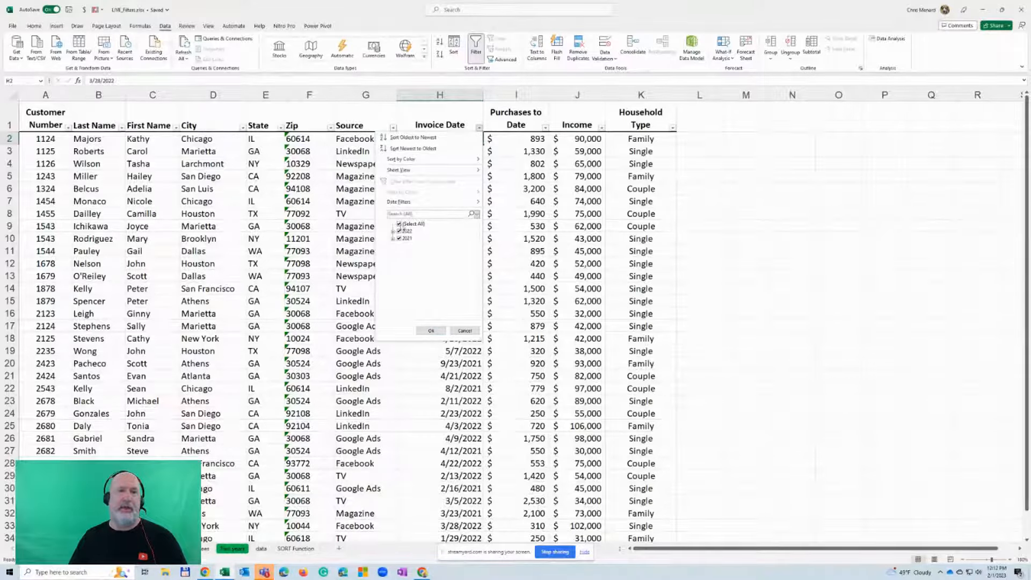
Try selecting only January, February and March 2022 in the Invoice Date filter, and clear all the selections again
{"action": "left_click", "coordinate": [399, 224]}
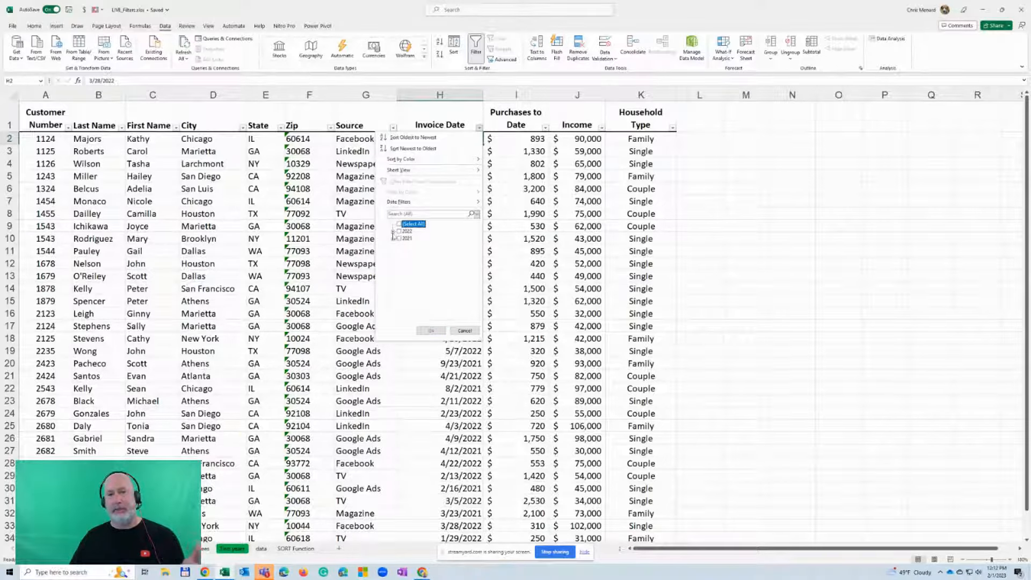
{"action": "left_click", "coordinate": [393, 231]}
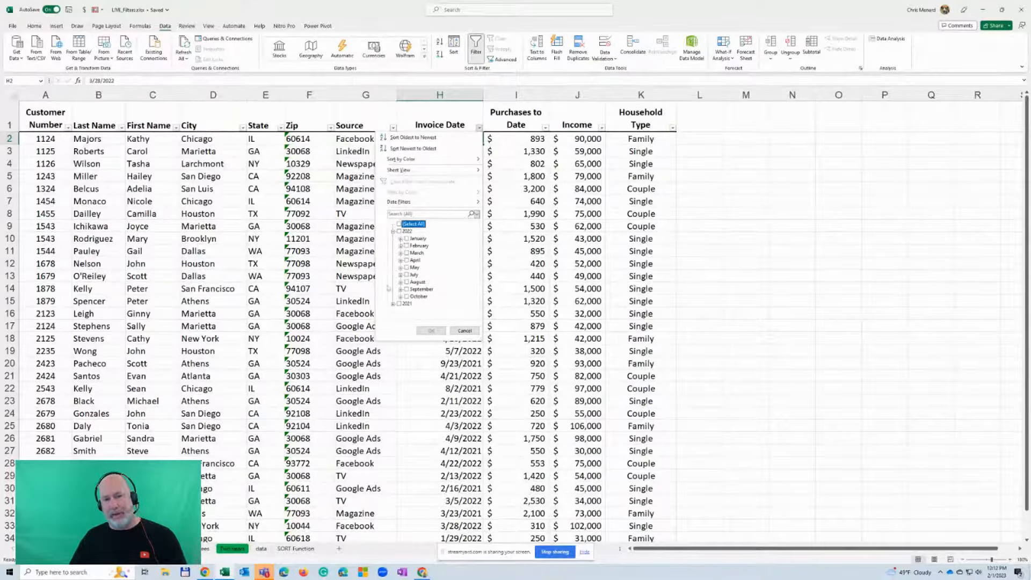
{"action": "left_click", "coordinate": [407, 238]}
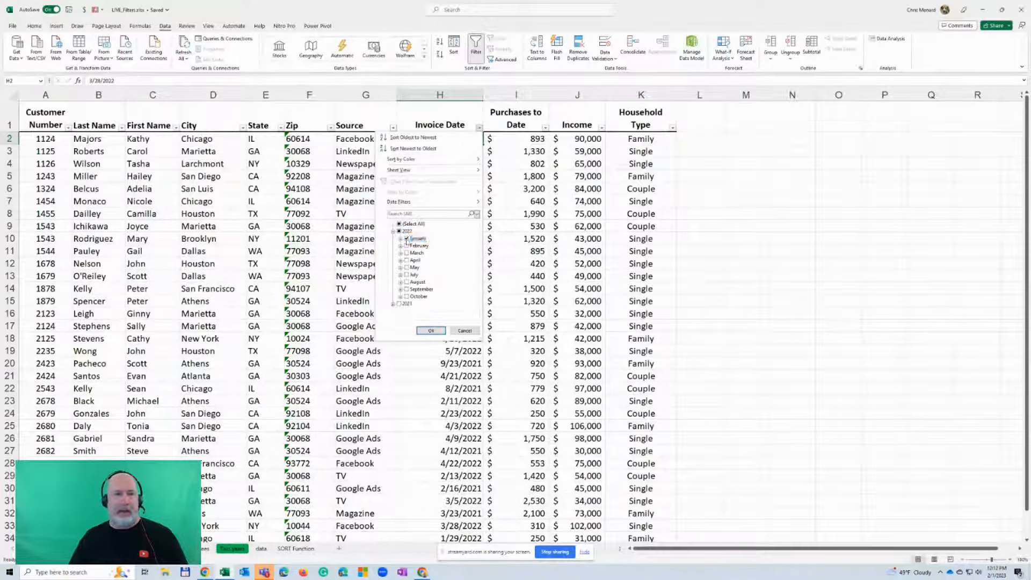
{"action": "left_click", "coordinate": [407, 245]}
{"action": "left_click", "coordinate": [406, 253]}
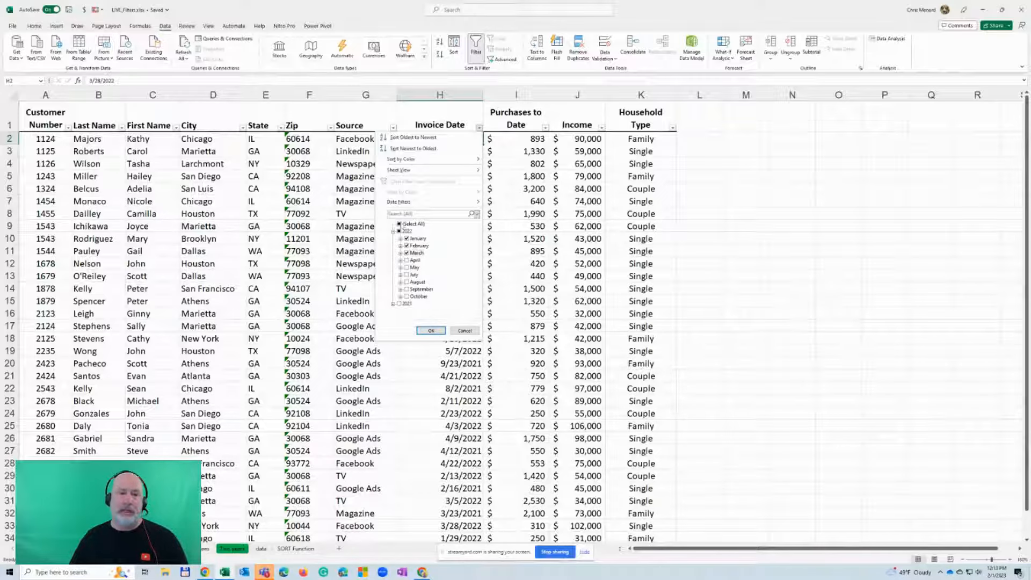
{"action": "left_click", "coordinate": [399, 224]}
{"action": "left_click", "coordinate": [399, 224]}
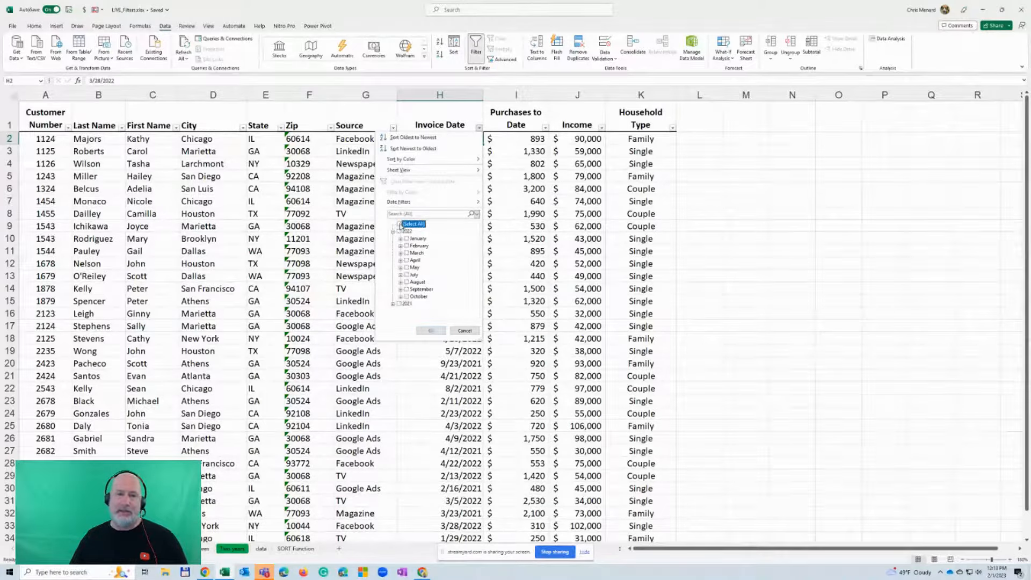
Filter the Invoice Date column to show dates between 7/1/2021 and 6/30/2022
{"action": "mouse_move", "coordinate": [409, 203]}
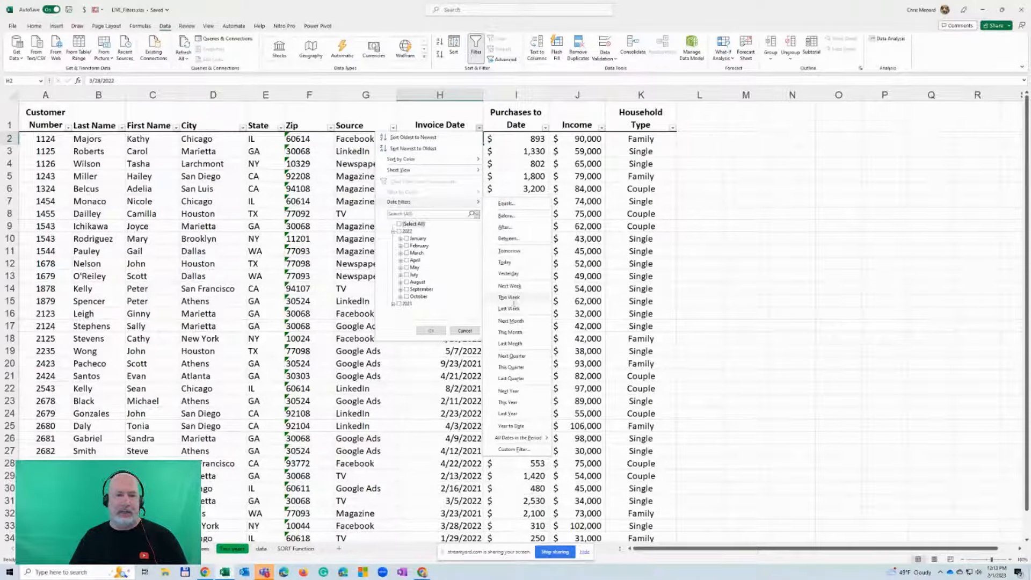
{"action": "left_click", "coordinate": [522, 241]}
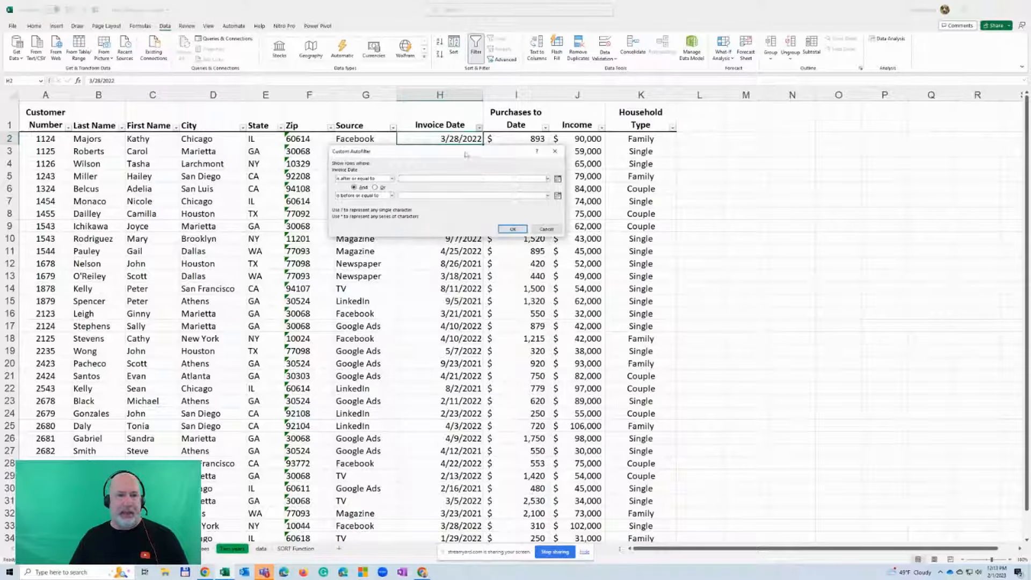
{"action": "left_click_drag", "start_coordinate": [466, 172], "coordinate": [364, 172]}
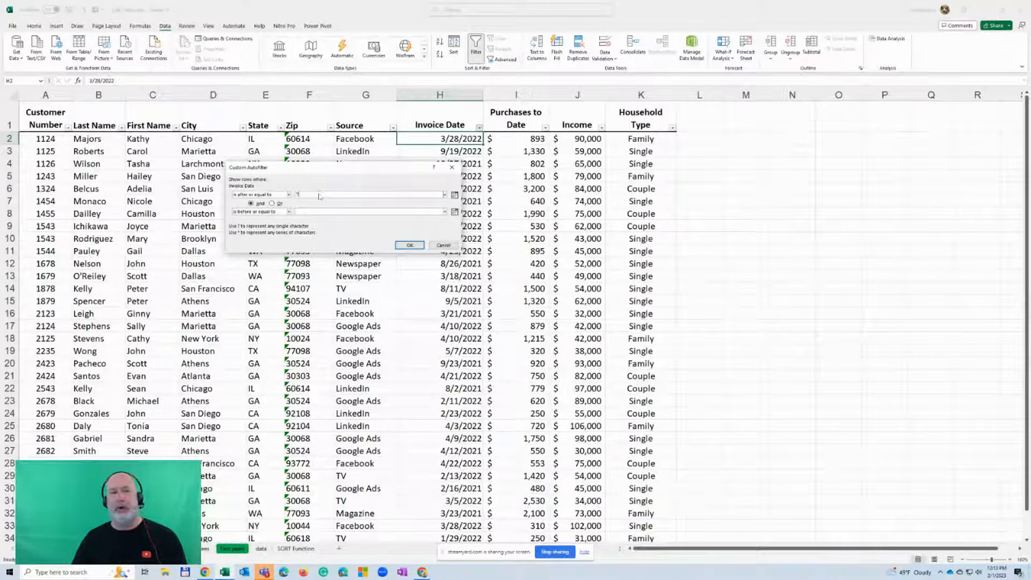
{"action": "type", "text": "/1/2021"}
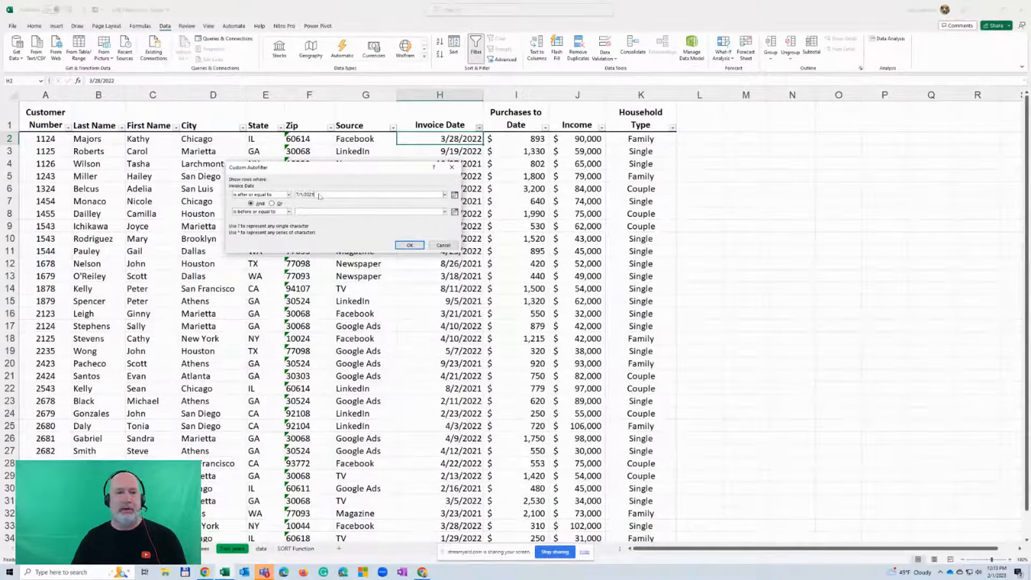
{"action": "key", "text": "Tab"}
{"action": "key", "text": "Tab"}
{"action": "key", "text": "Tab"}
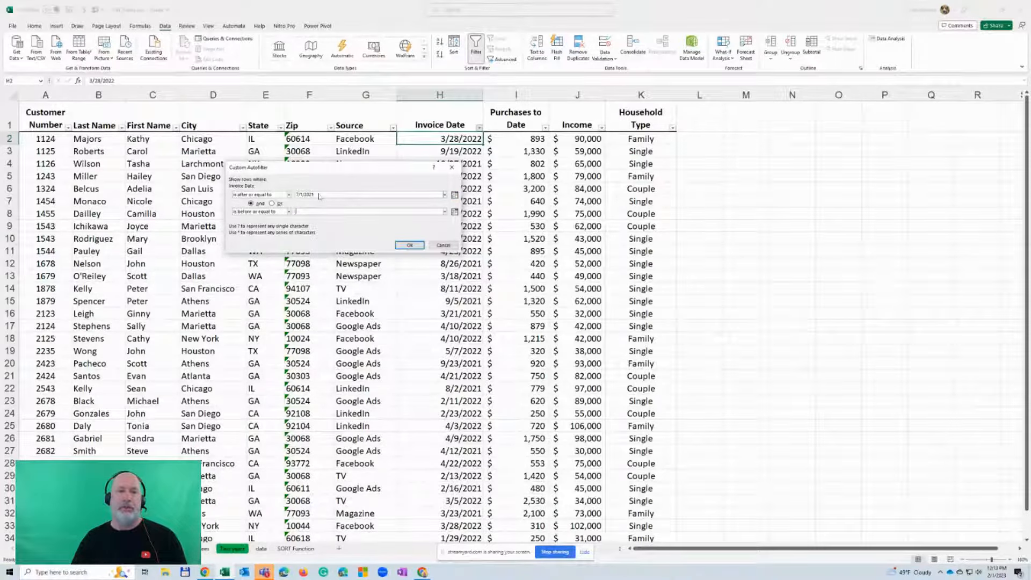
{"action": "type", "text": "6/30/20"}
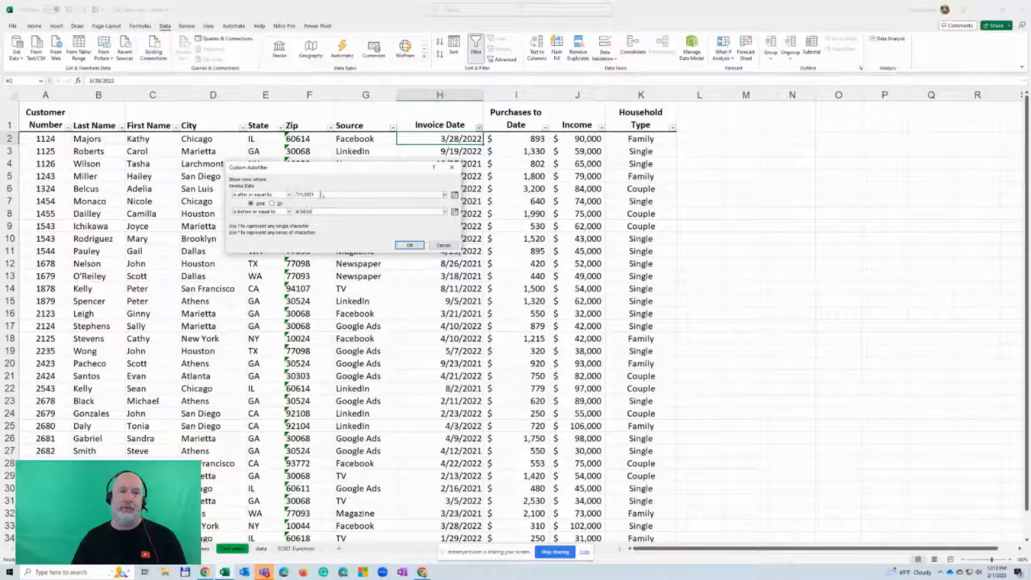
{"action": "type", "text": "22"}
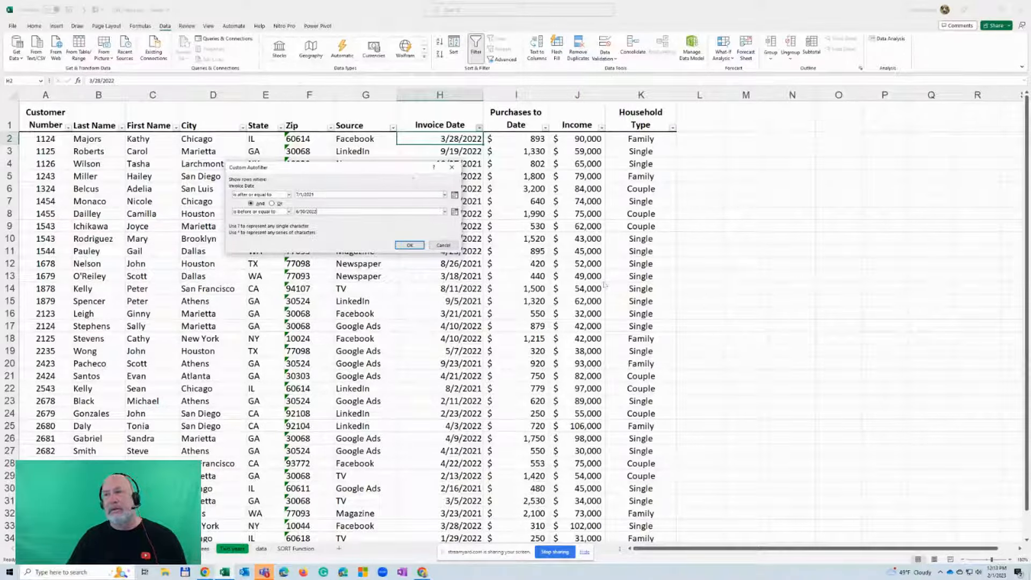
{"action": "left_click", "coordinate": [404, 246]}
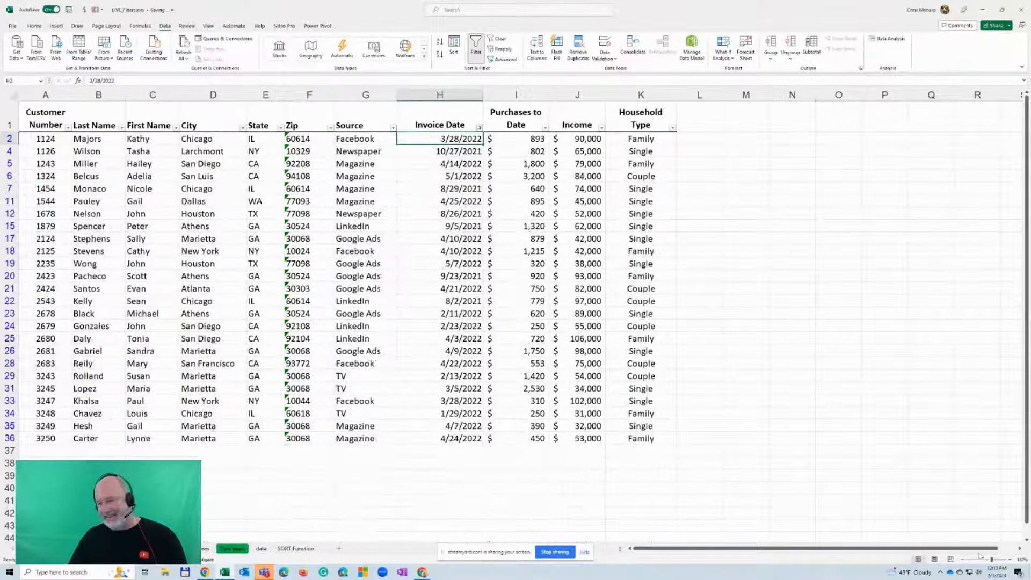
Switch to the desktop and open the Windows display settings down to the scale and resolution options
{"action": "left_click", "coordinate": [1011, 560]}
{"action": "left_click", "coordinate": [1010, 559]}
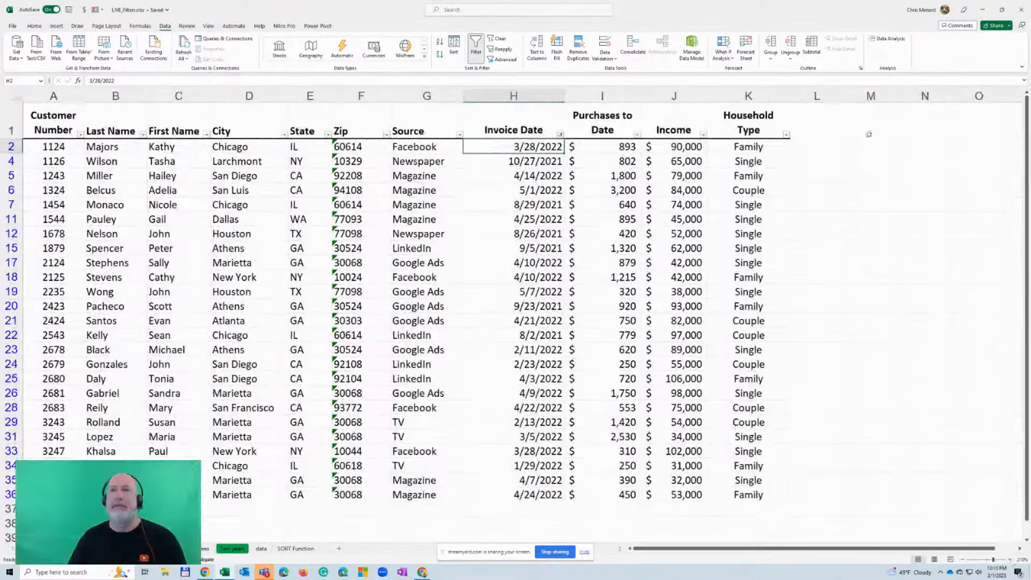
{"action": "left_click", "coordinate": [982, 10]}
{"action": "right_click", "coordinate": [711, 93]}
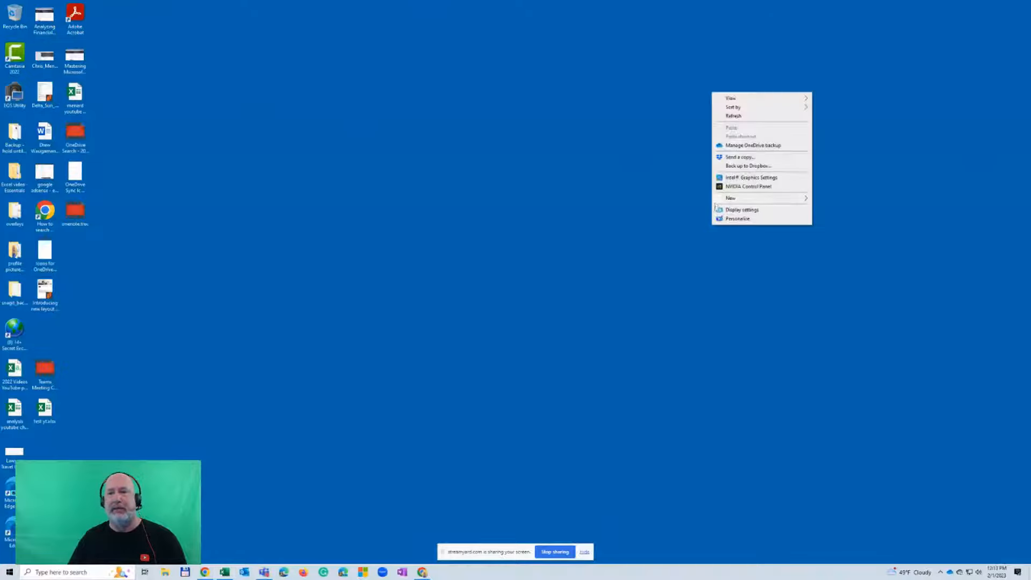
{"action": "left_click", "coordinate": [740, 210]}
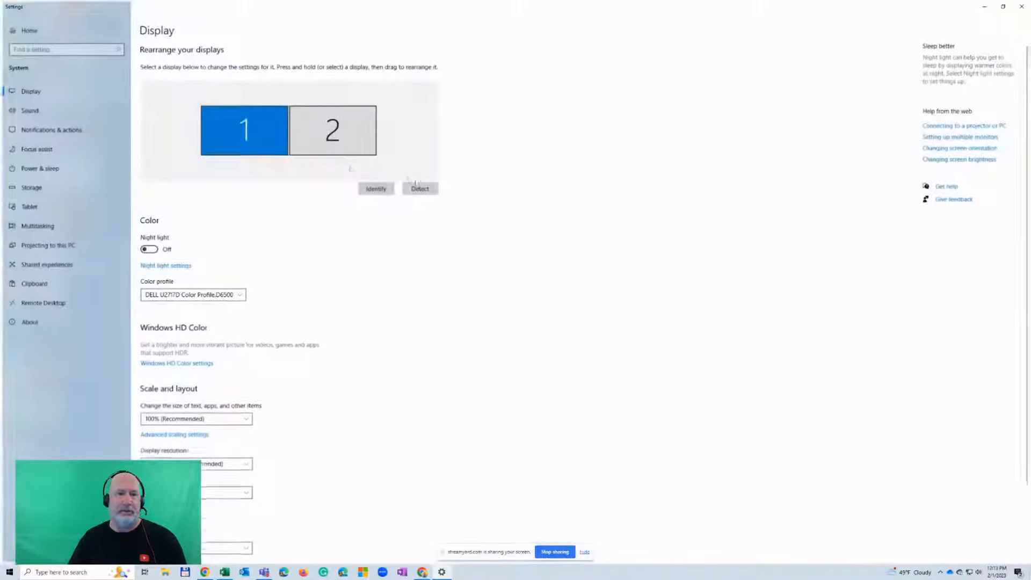
{"action": "scroll", "coordinate": [272, 248], "scroll_direction": "down", "scroll_amount": 2}
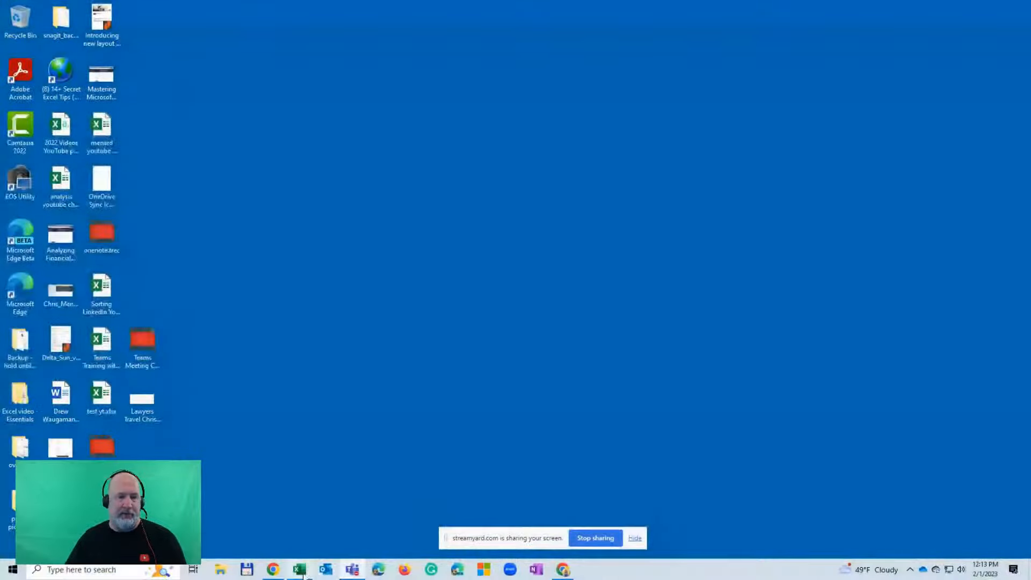
Switch back to the LIVE_Filters workbook in Excel and reduce the worksheet zoom to 170%
{"action": "left_click", "coordinate": [299, 569]}
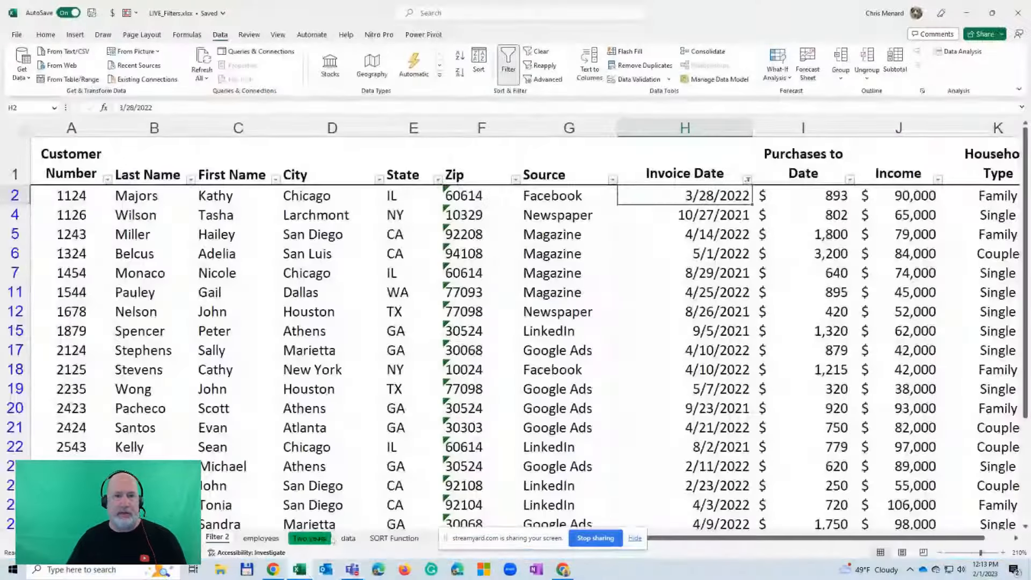
{"action": "left_click", "coordinate": [393, 232]}
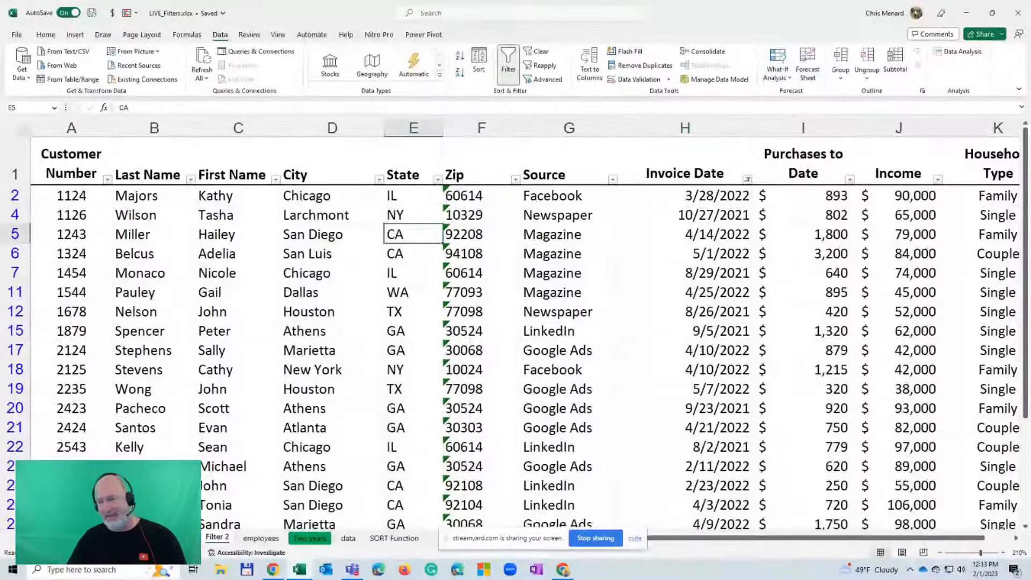
{"action": "left_click", "coordinate": [939, 553]}
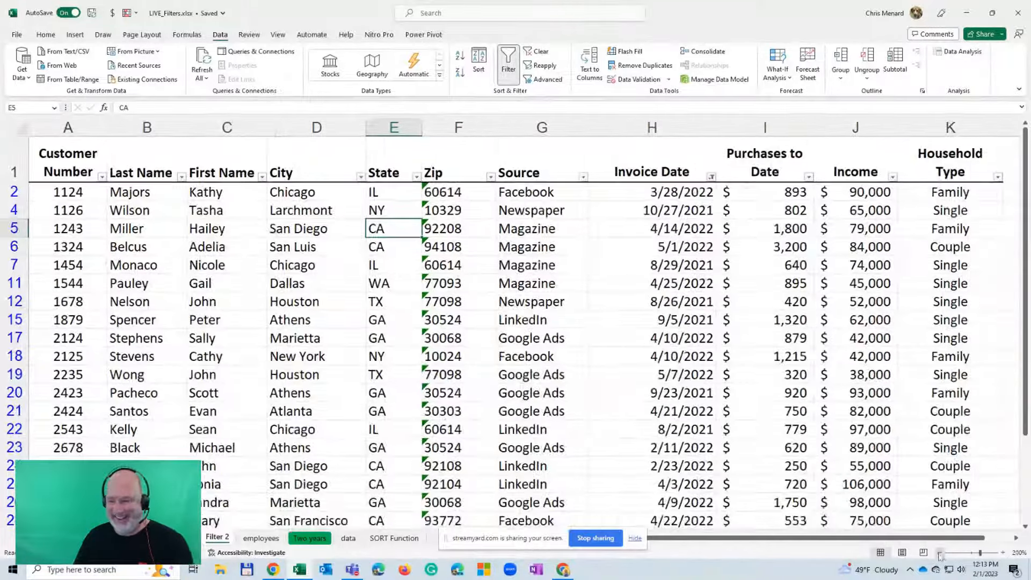
{"action": "left_click", "coordinate": [940, 553]}
{"action": "left_click", "coordinate": [939, 553]}
{"action": "left_click", "coordinate": [940, 553]}
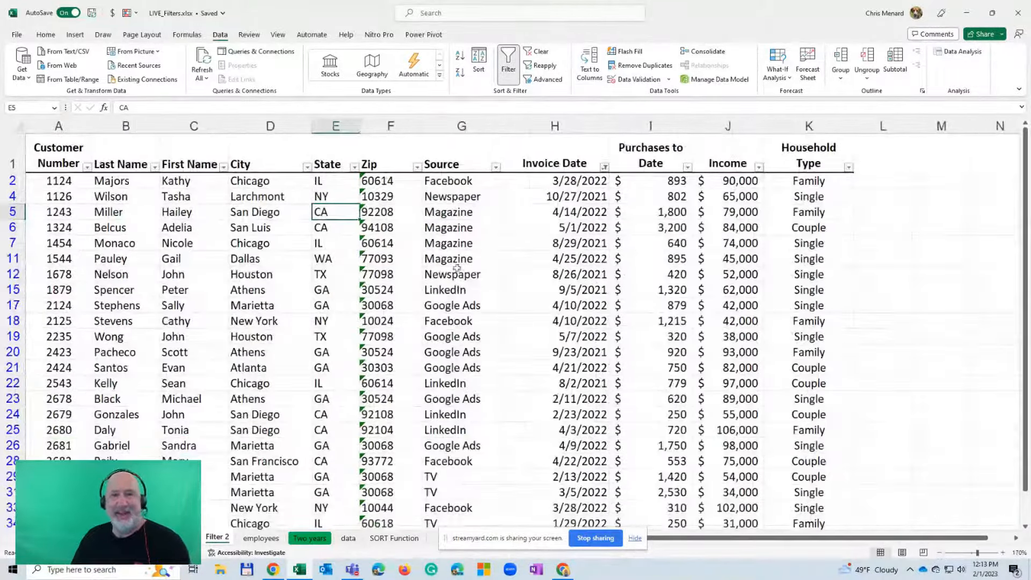
{"action": "left_click", "coordinate": [463, 227]}
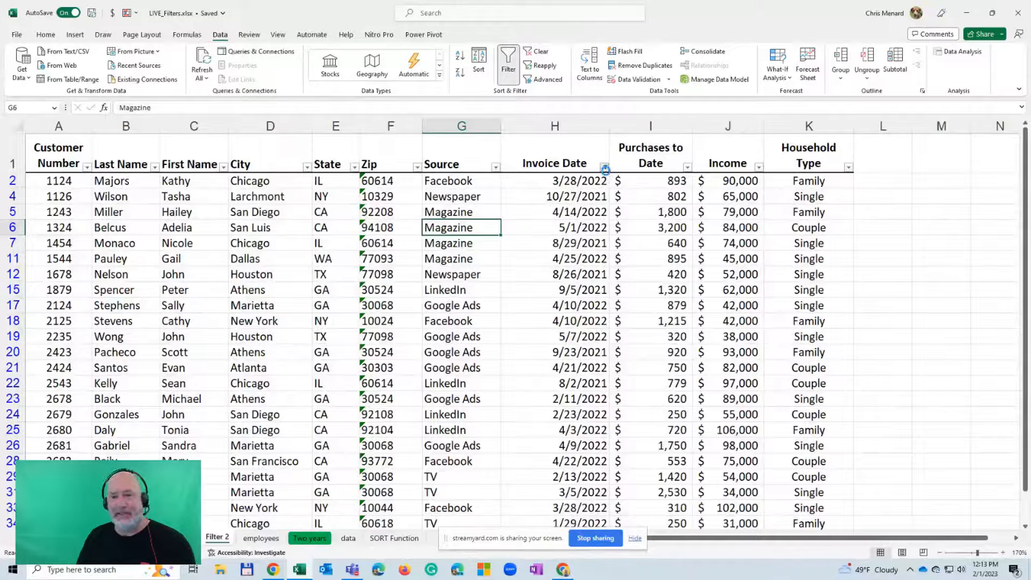
Reopen the Between date filter for Invoice Date and reapply it with the range 7/1/2021 to 6/30/2022
{"action": "left_click", "coordinate": [604, 167]}
{"action": "mouse_move", "coordinate": [513, 266]}
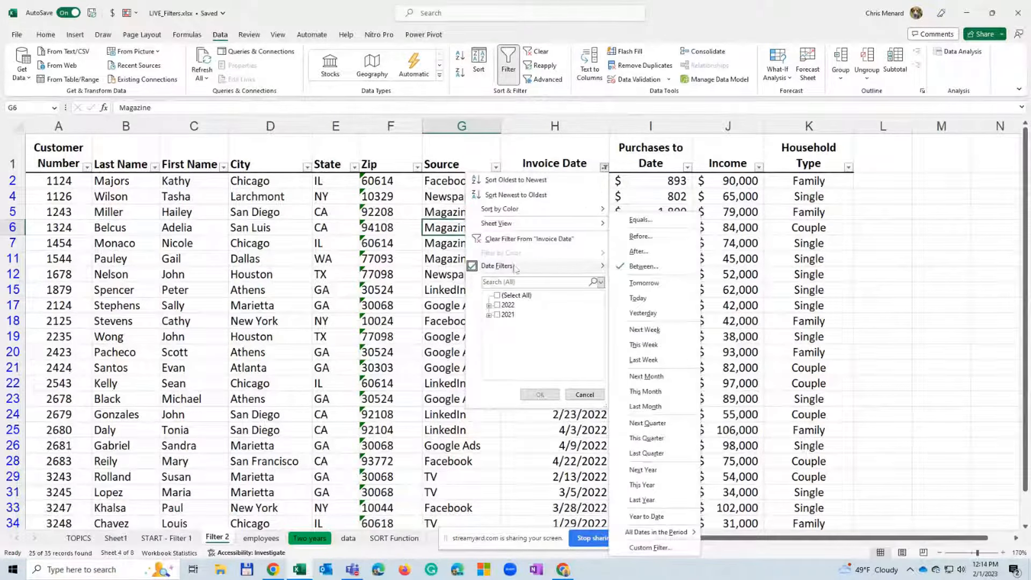
{"action": "left_click", "coordinate": [640, 267]}
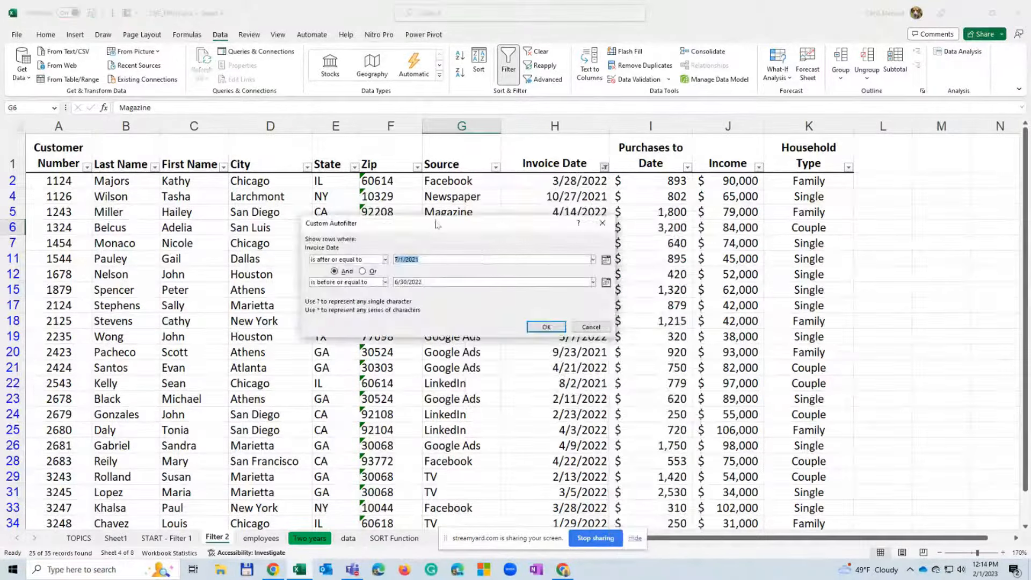
{"action": "left_click_drag", "start_coordinate": [449, 231], "coordinate": [321, 177]}
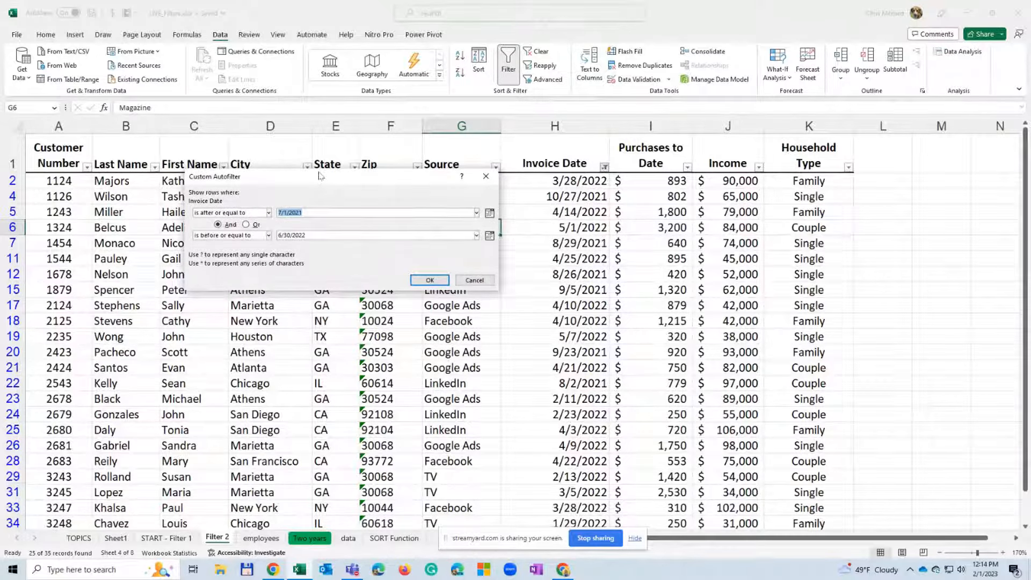
{"action": "left_click", "coordinate": [320, 213]}
{"action": "key", "text": "BackSpace"}
{"action": "key", "text": "BackSpace"}
{"action": "type", "text": "1"}
{"action": "key", "text": "Tab"}
{"action": "key", "text": "Tab"}
{"action": "key", "text": "Tab"}
{"action": "key", "text": "Tab"}
{"action": "type", "text": "6/30/22"}
{"action": "left_click", "coordinate": [426, 280]}
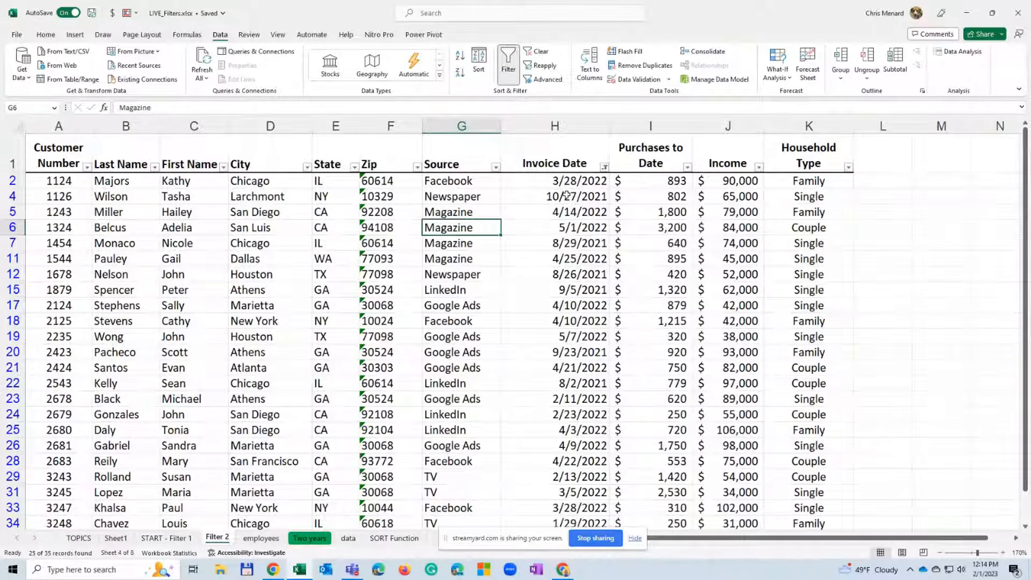
Sort the filtered list by Invoice Date from newest to oldest, and re-sort it from oldest to newest
{"action": "mouse_move", "coordinate": [604, 172]}
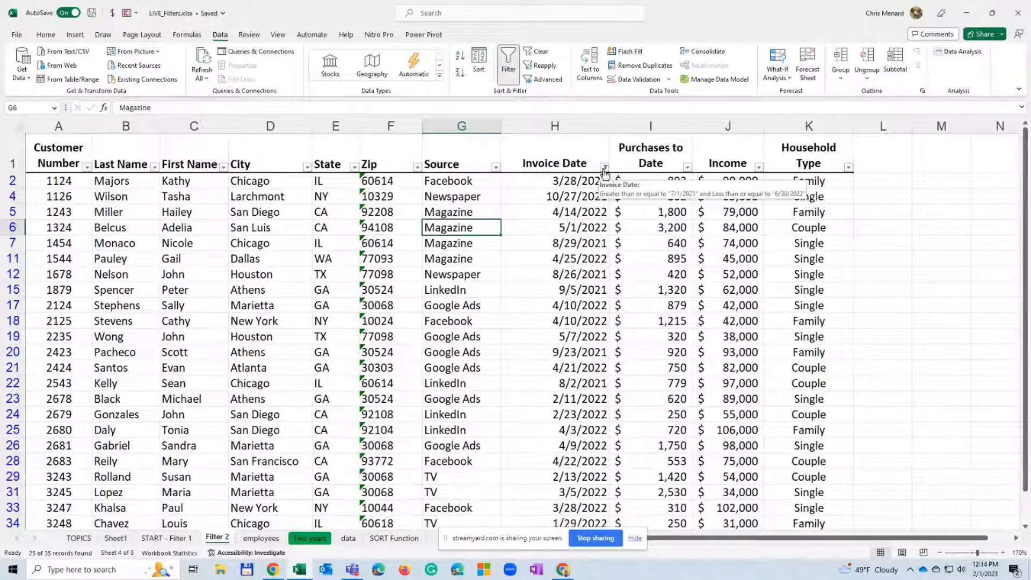
{"action": "left_click", "coordinate": [605, 168]}
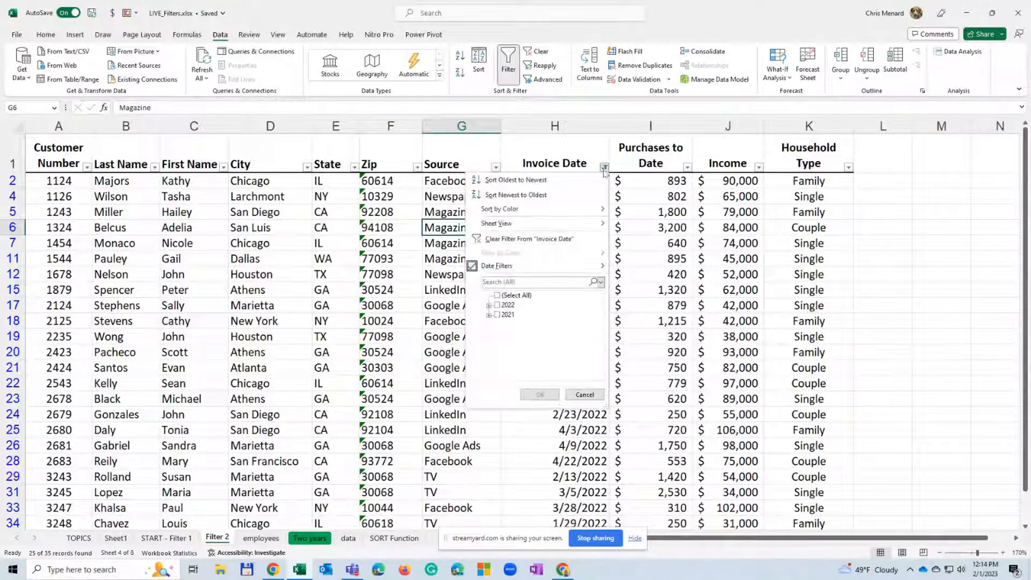
{"action": "left_click", "coordinate": [516, 195]}
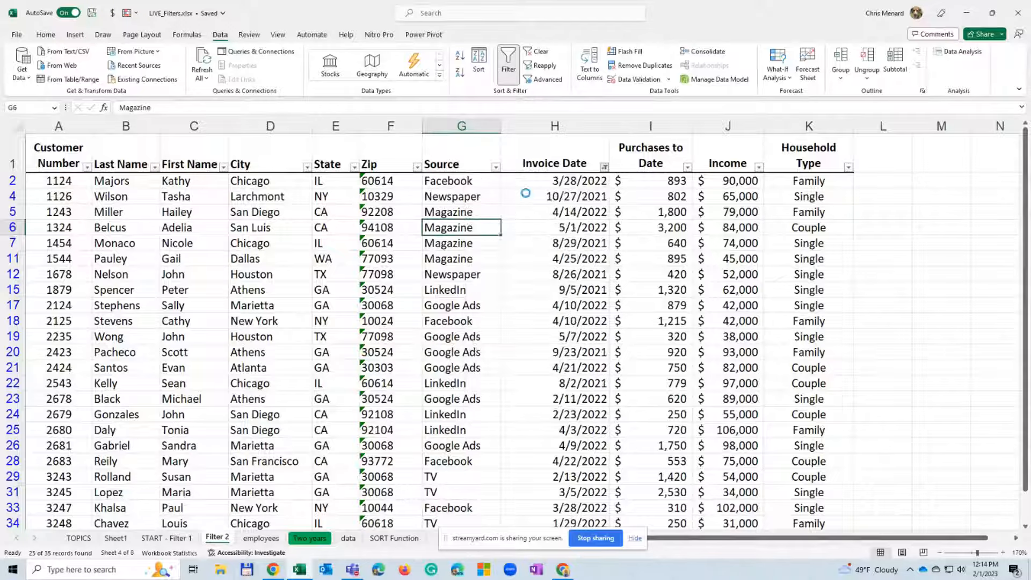
{"action": "left_click", "coordinate": [604, 167]}
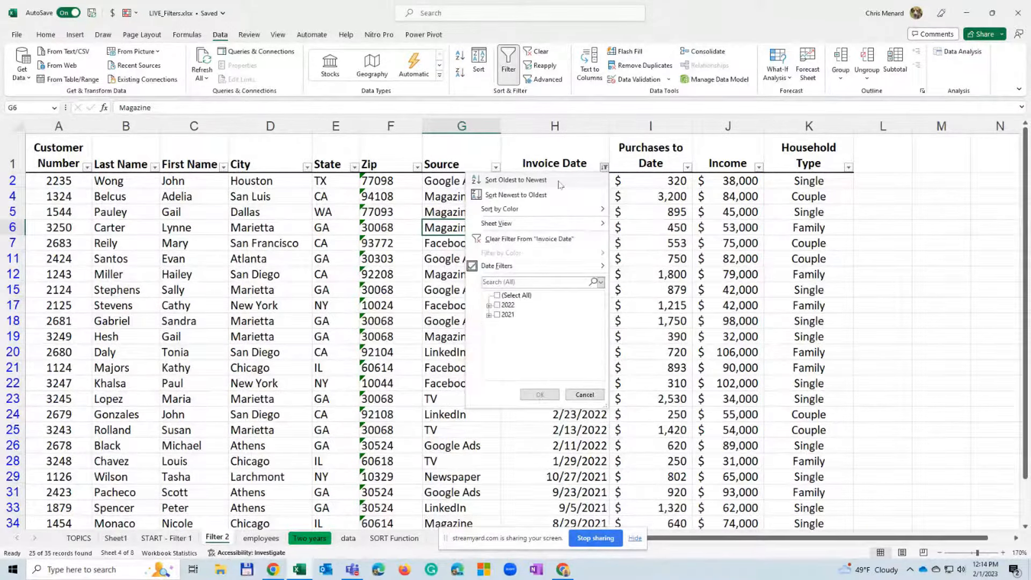
{"action": "left_click", "coordinate": [558, 182]}
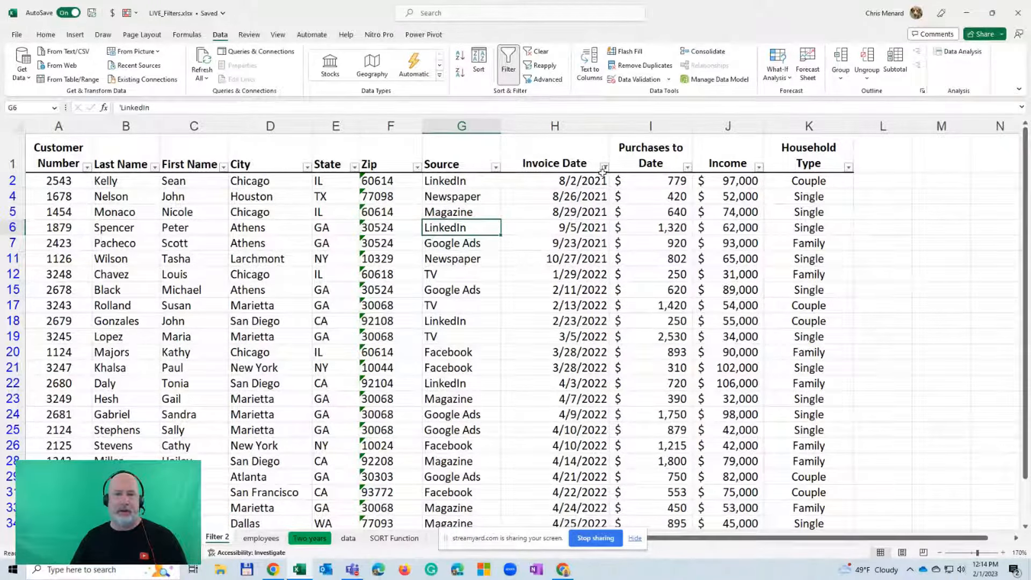
Clear the date range filter from the Invoice Date column so all customers are listed
{"action": "left_click", "coordinate": [605, 167]}
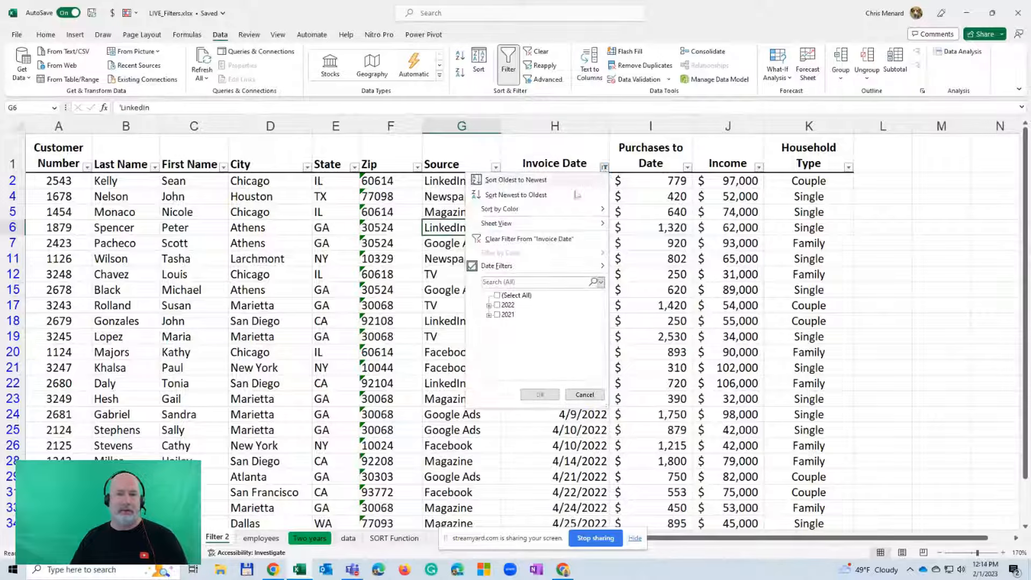
{"action": "left_click", "coordinate": [531, 240]}
{"action": "left_click", "coordinate": [455, 196]}
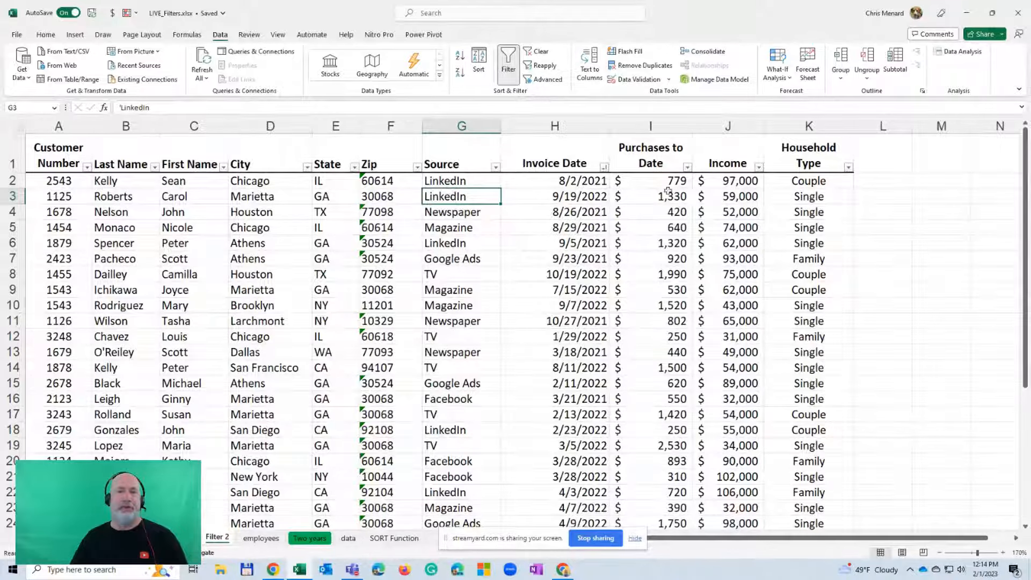
Widen the Income column slightly and filter it to show incomes greater than 85200
{"action": "left_click_drag", "start_coordinate": [764, 127], "coordinate": [777, 130]}
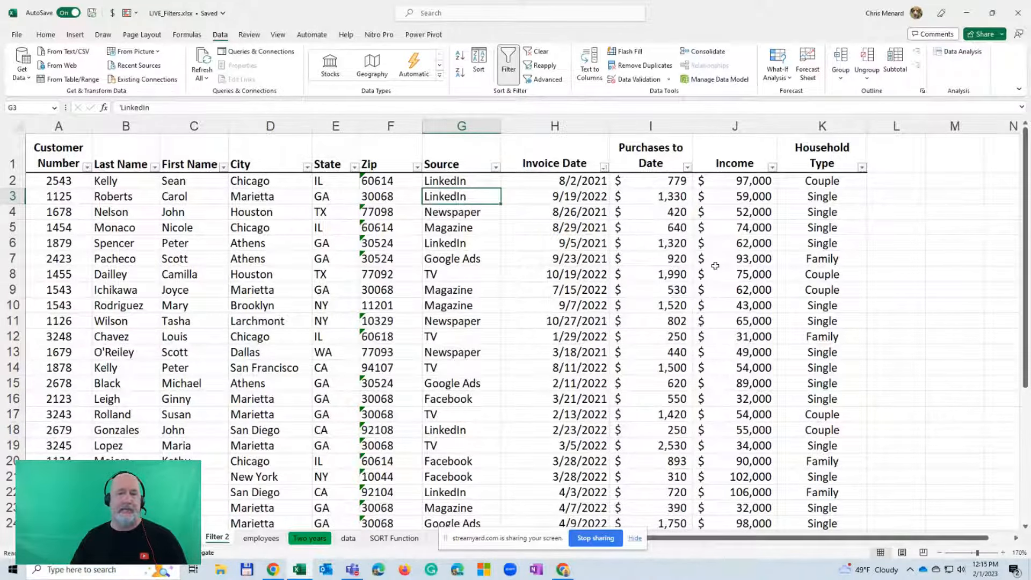
{"action": "left_click", "coordinate": [773, 167]}
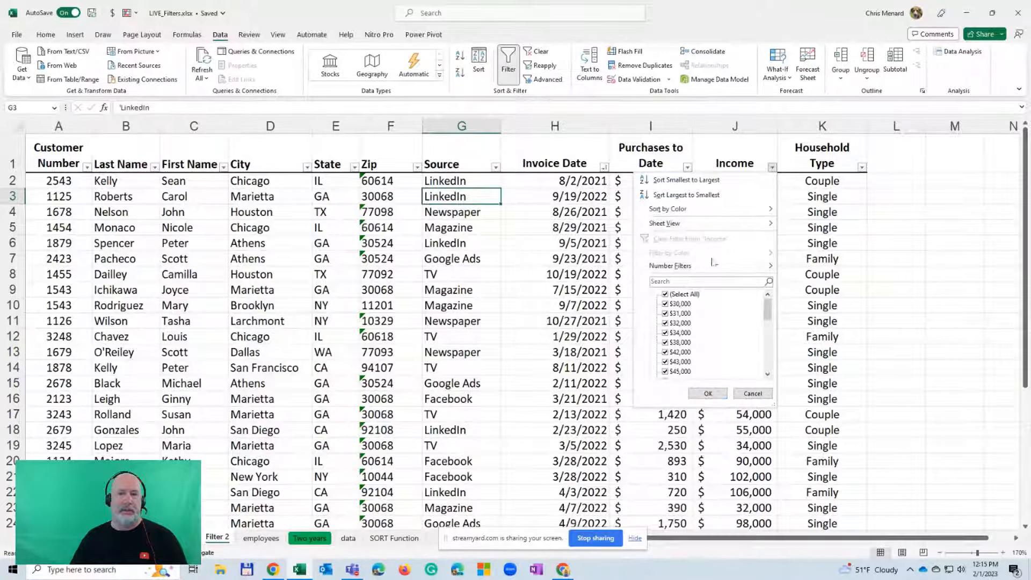
{"action": "mouse_move", "coordinate": [704, 271]}
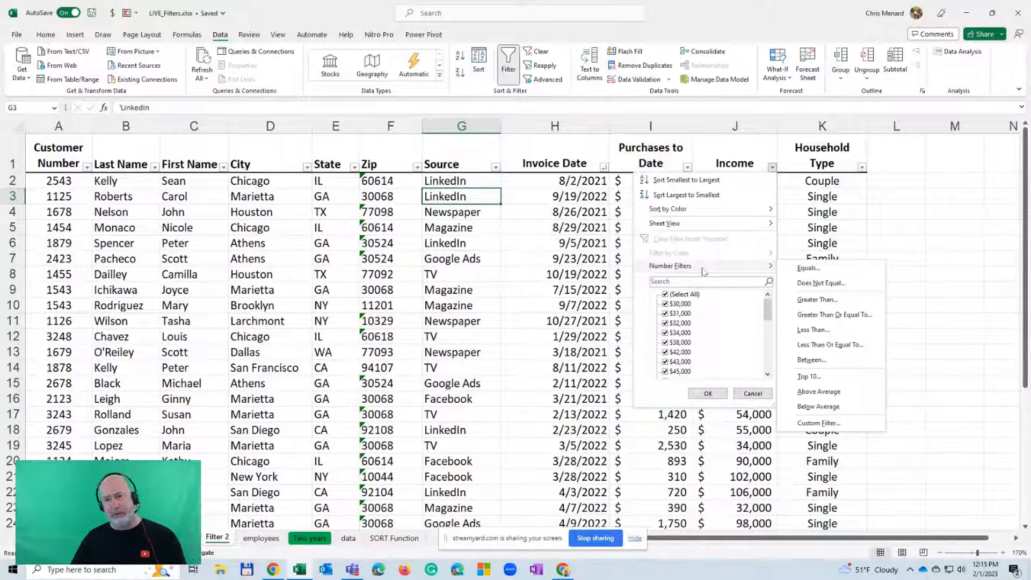
{"action": "left_click", "coordinate": [817, 300]}
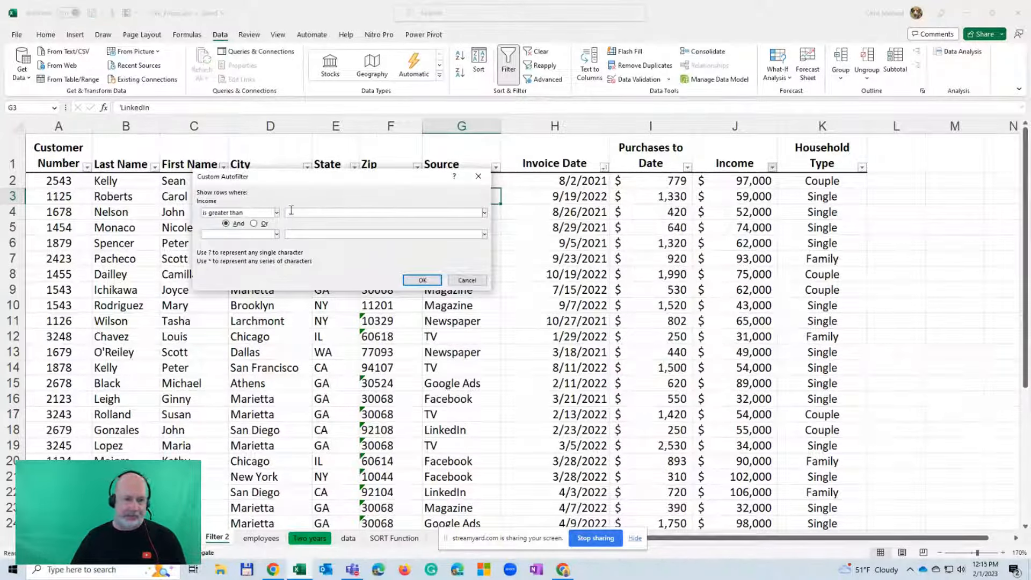
{"action": "left_click", "coordinate": [292, 211]}
{"action": "type", "text": "852"}
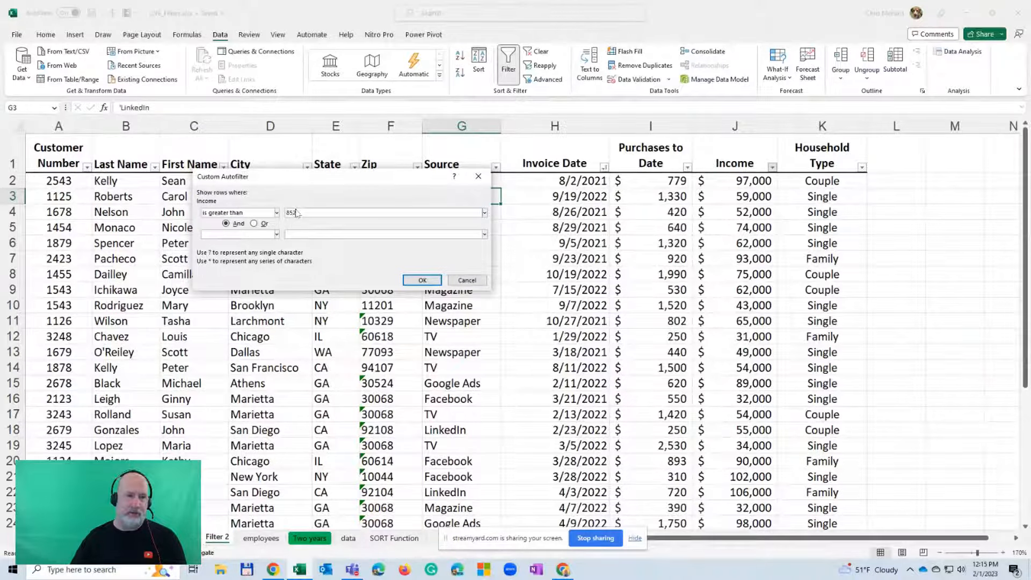
{"action": "type", "text": "00"}
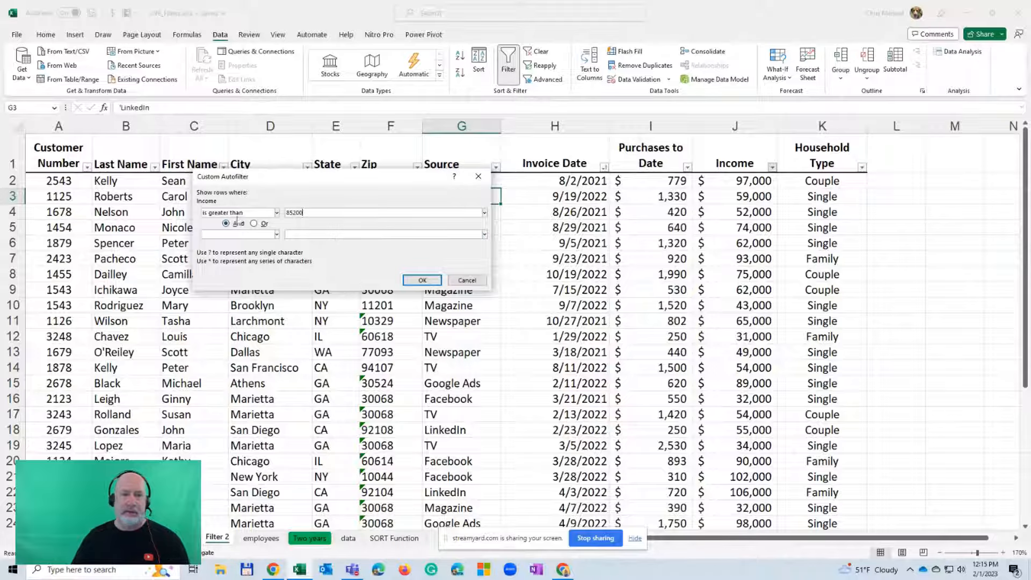
{"action": "left_click", "coordinate": [421, 280]}
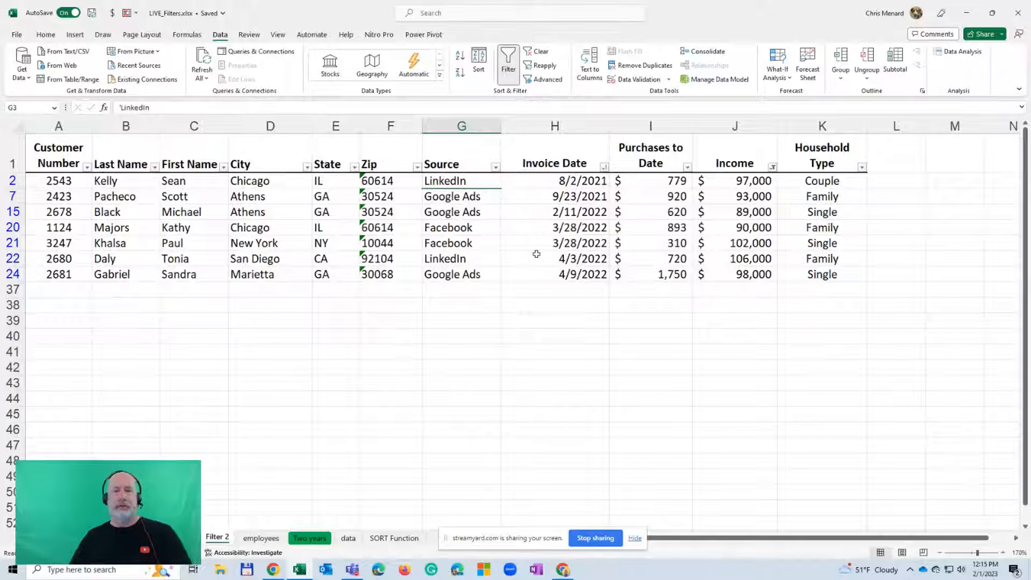
Clear the Income filter so the complete customer list is shown
{"action": "left_click", "coordinate": [537, 53]}
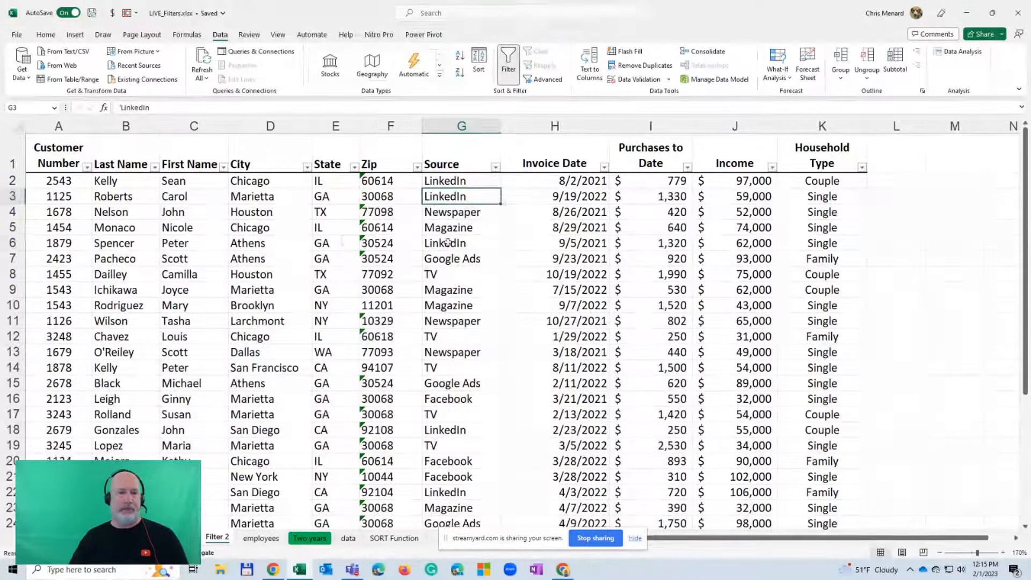
{"action": "left_click", "coordinate": [403, 236]}
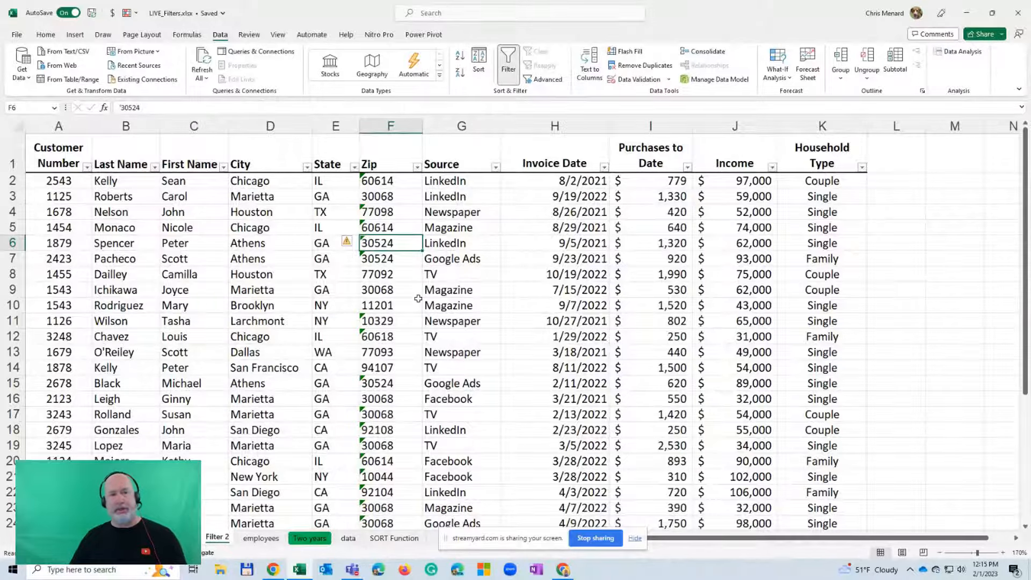
{"action": "scroll", "coordinate": [418, 299], "scroll_direction": "down", "scroll_amount": 9}
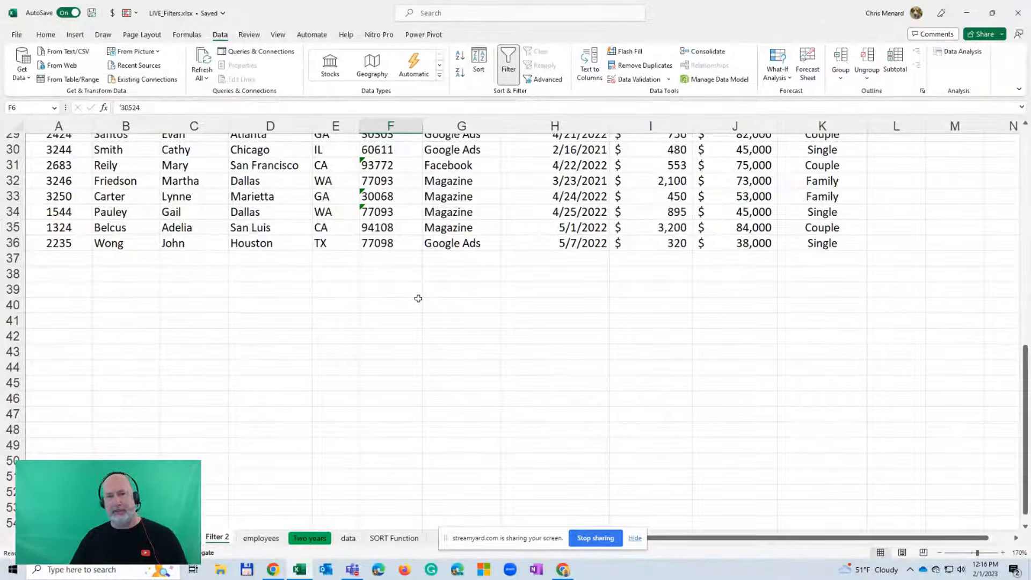
{"action": "scroll", "coordinate": [418, 299], "scroll_direction": "up", "scroll_amount": 9}
Filter the State column to show only CA customers
{"action": "left_click", "coordinate": [347, 199]}
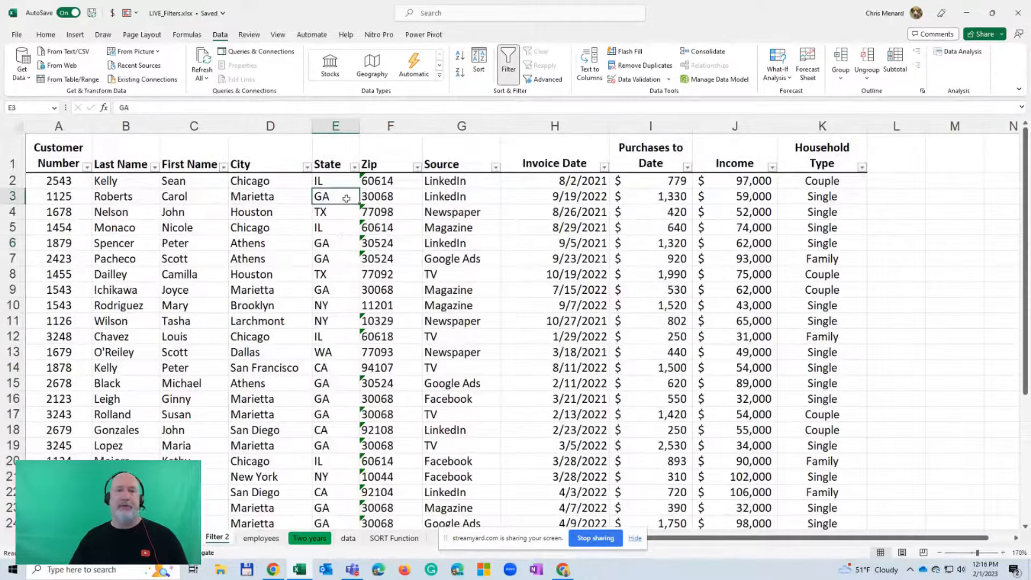
{"action": "left_click", "coordinate": [355, 167]}
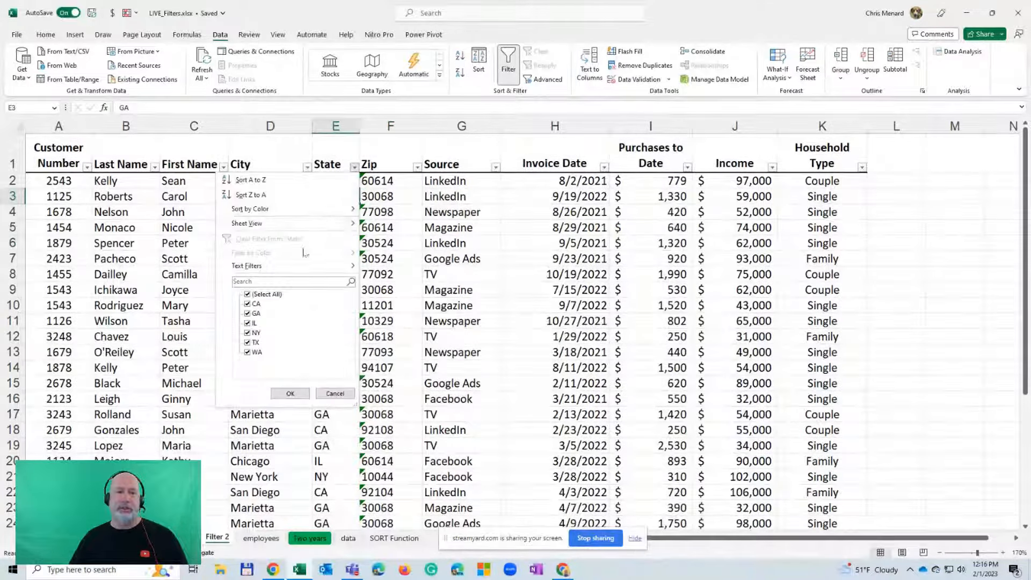
{"action": "left_click", "coordinate": [252, 296]}
{"action": "left_click", "coordinate": [247, 304]}
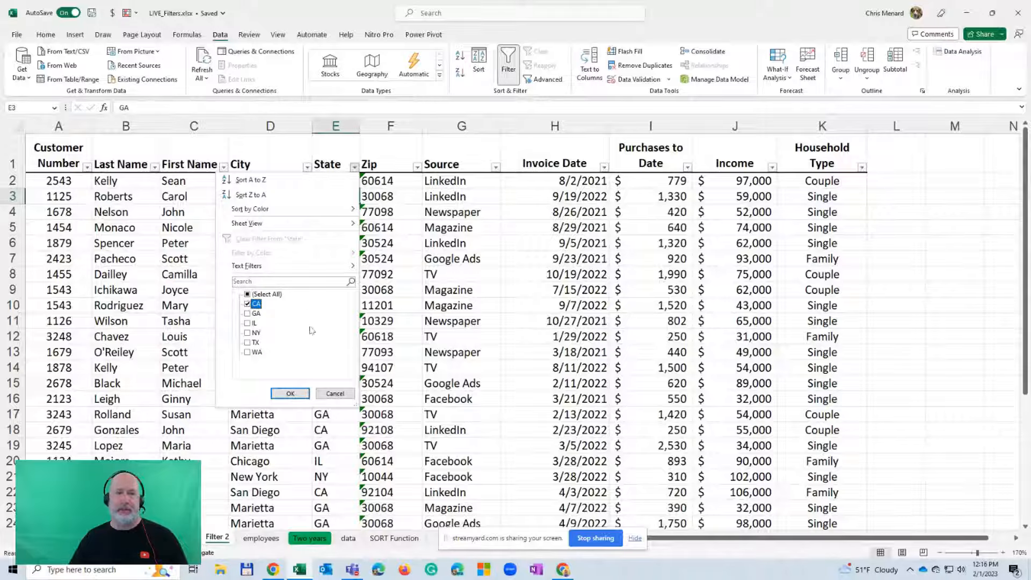
{"action": "left_click", "coordinate": [291, 394]}
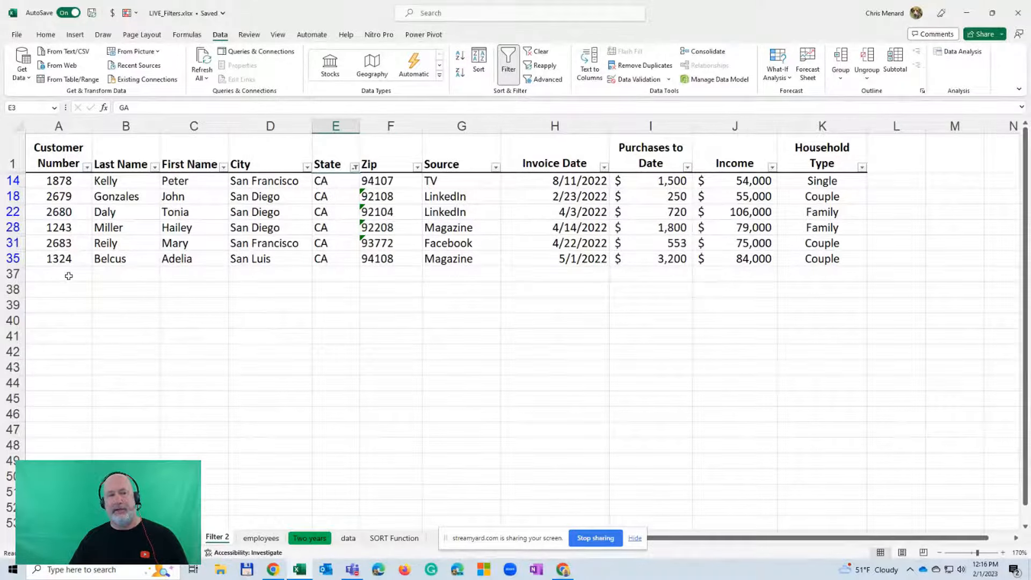
Enter the label Average in cell H40, below the filtered list
{"action": "left_click", "coordinate": [524, 320]}
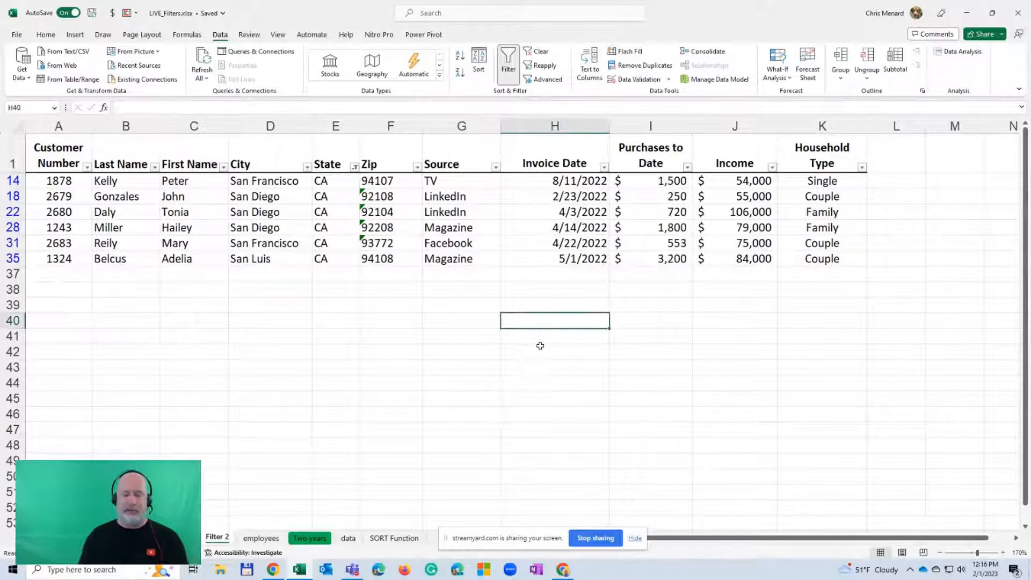
{"action": "type", "text": "Average"}
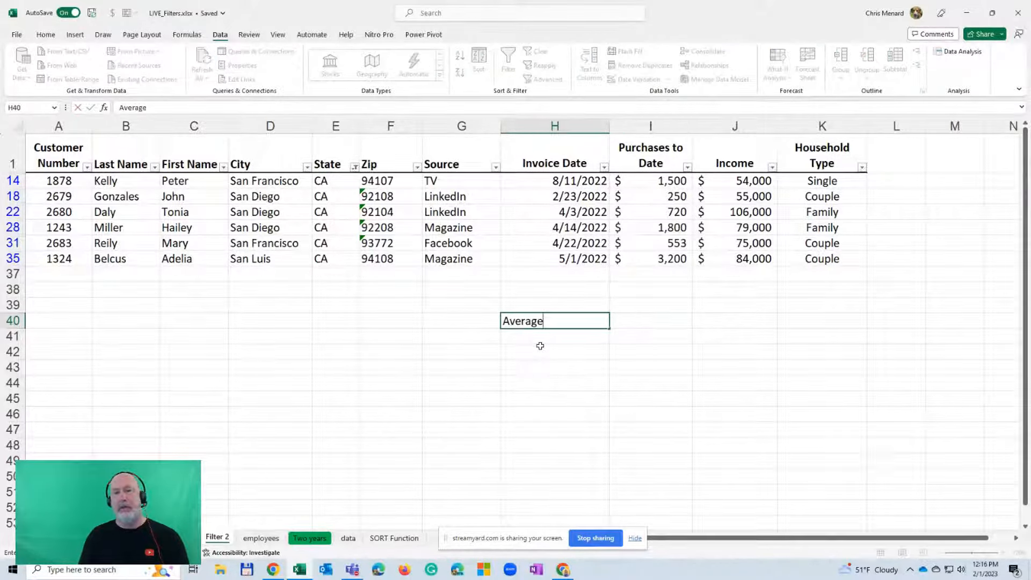
{"action": "key", "text": "Tab"}
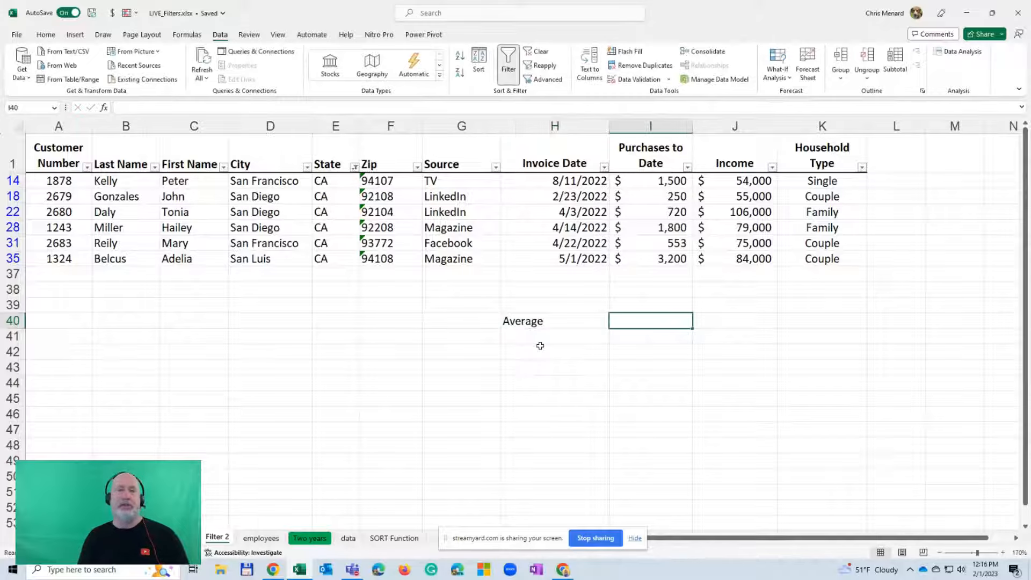
Try averaging the visible purchases in I40 with =AVERAGE(I14:I35), and delete that formula
{"action": "type", "text": "=averag"}
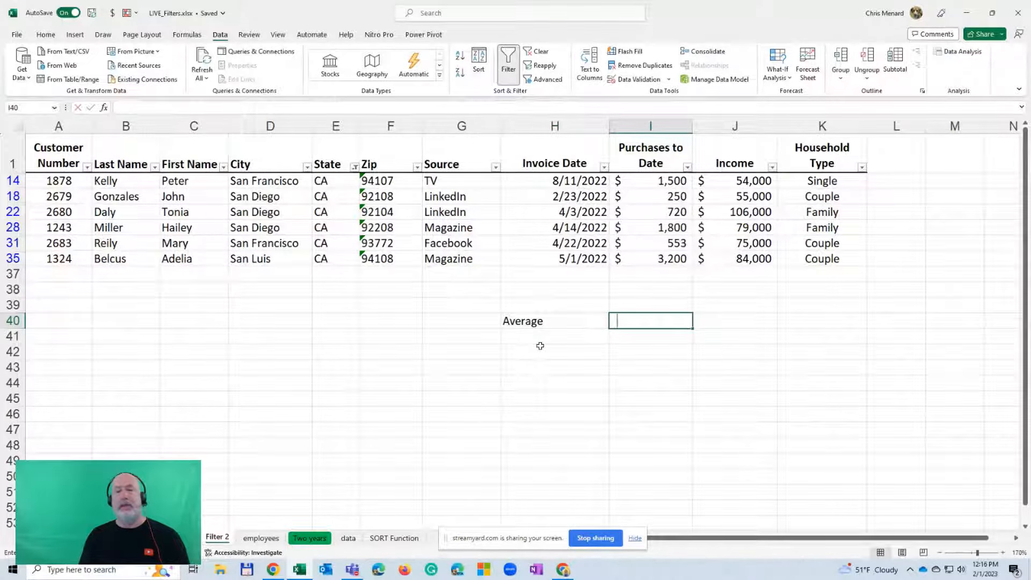
{"action": "key", "text": "Tab"}
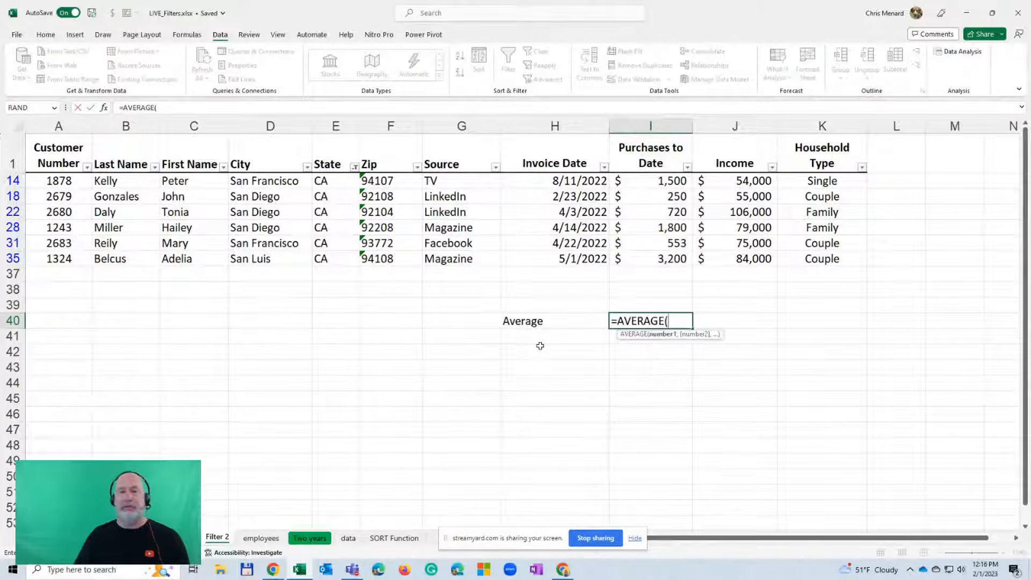
{"action": "left_click_drag", "start_coordinate": [643, 183], "coordinate": [651, 262]}
{"action": "key", "text": "Return"}
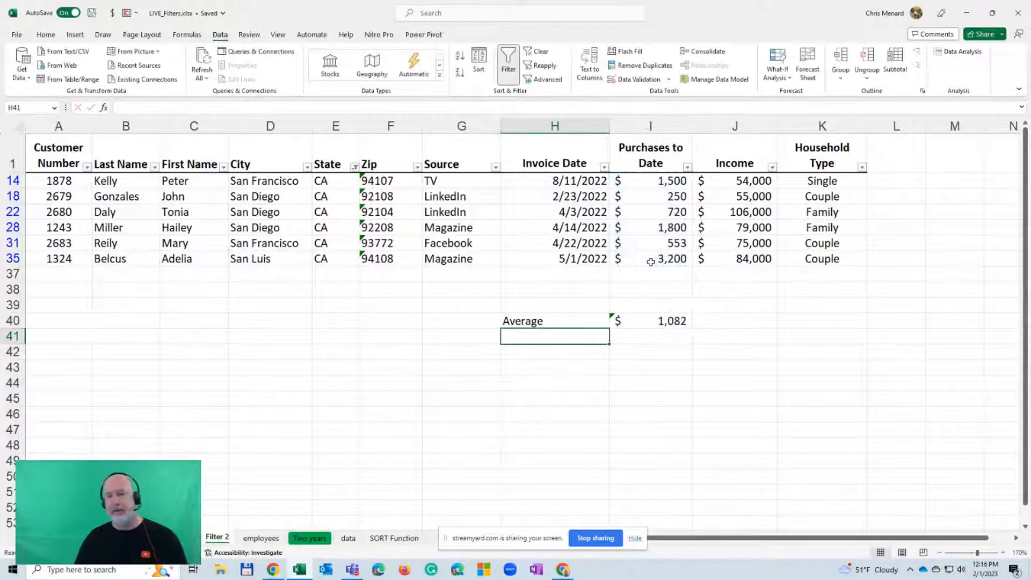
{"action": "key", "text": "Up"}
{"action": "key", "text": "Right"}
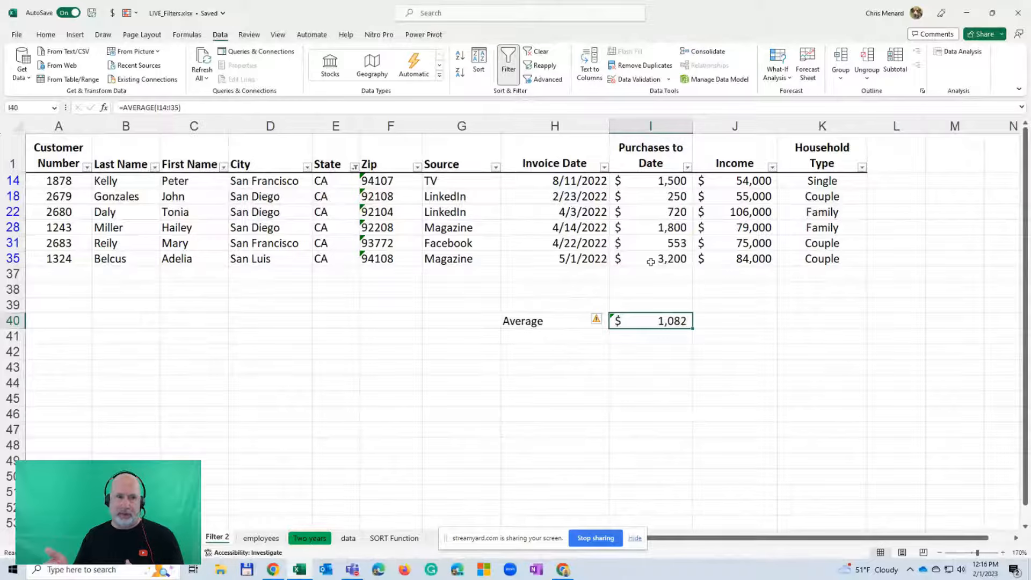
{"action": "key", "text": "Delete"}
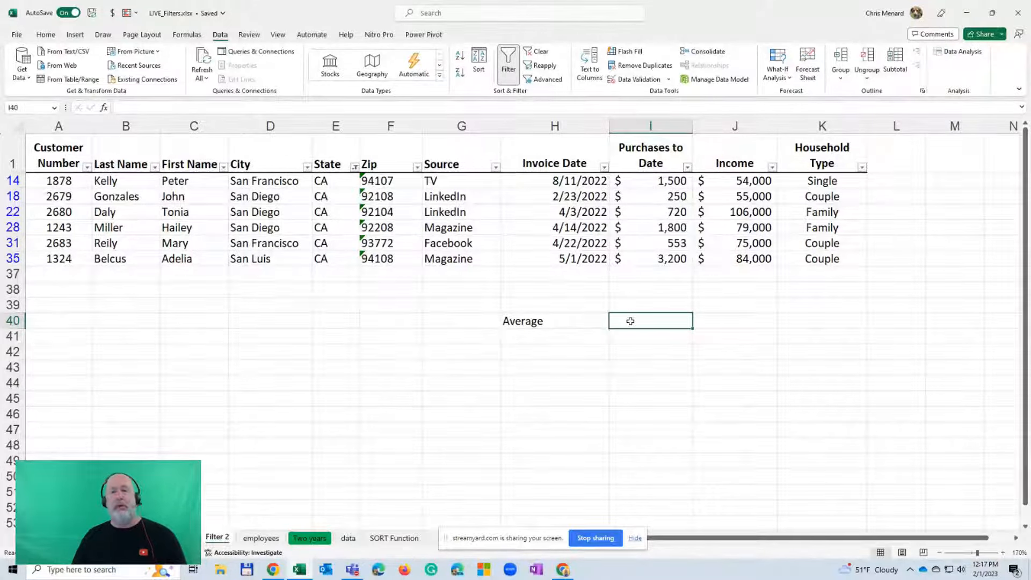
Enter =SUBTOTAL(1,I2:I36) in cell I40 to average only the filtered Purchases to Date values
{"action": "type", "text": "=subt"}
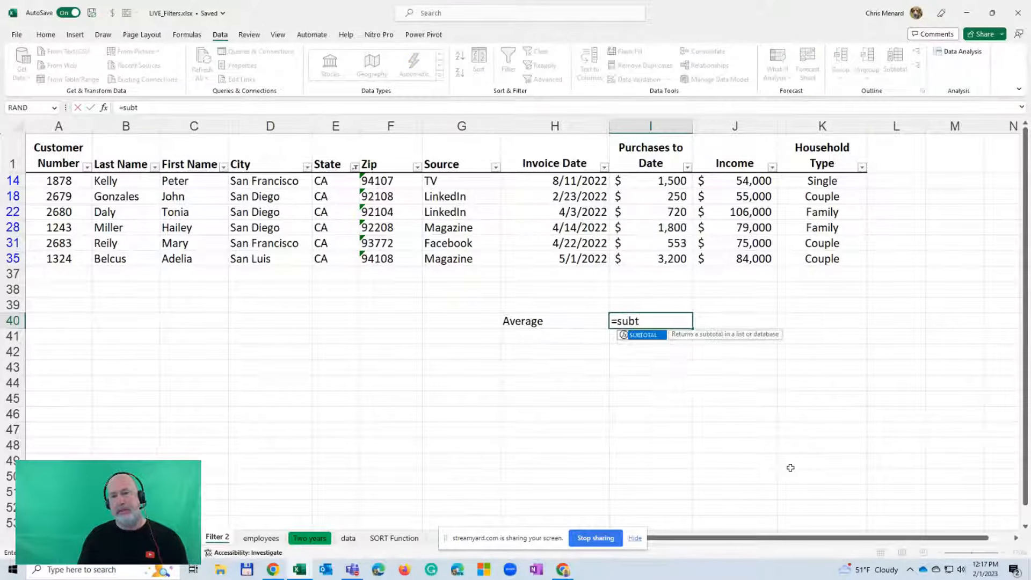
{"action": "key", "text": "Tab"}
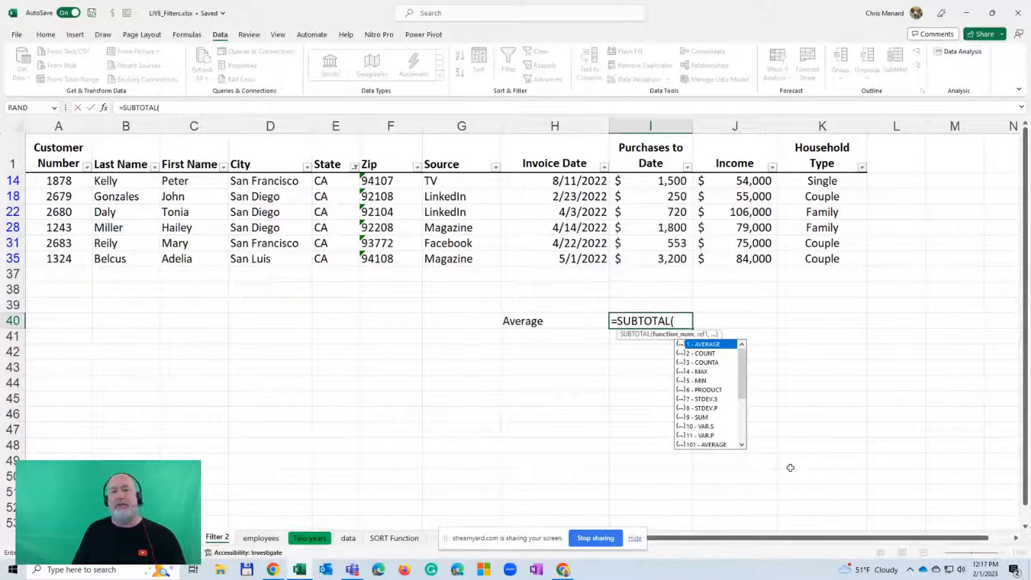
{"action": "type", "text": "1"}
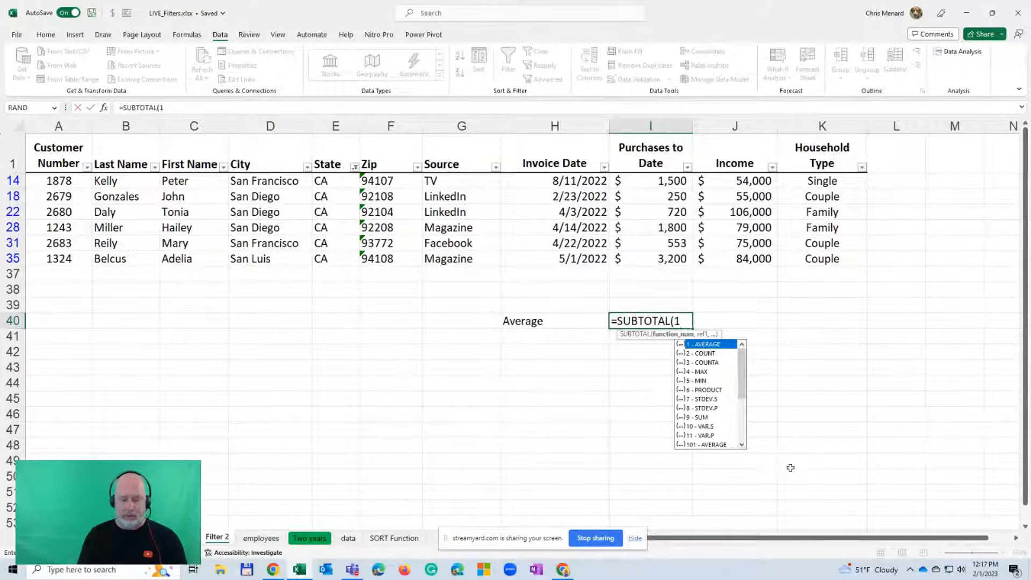
{"action": "type", "text": ","}
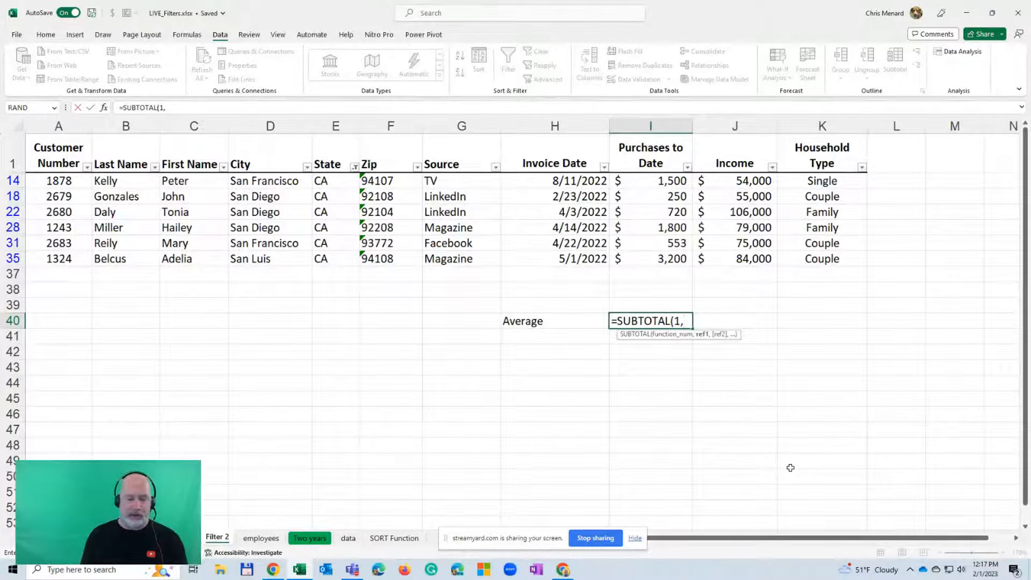
{"action": "type", "text": "i2"}
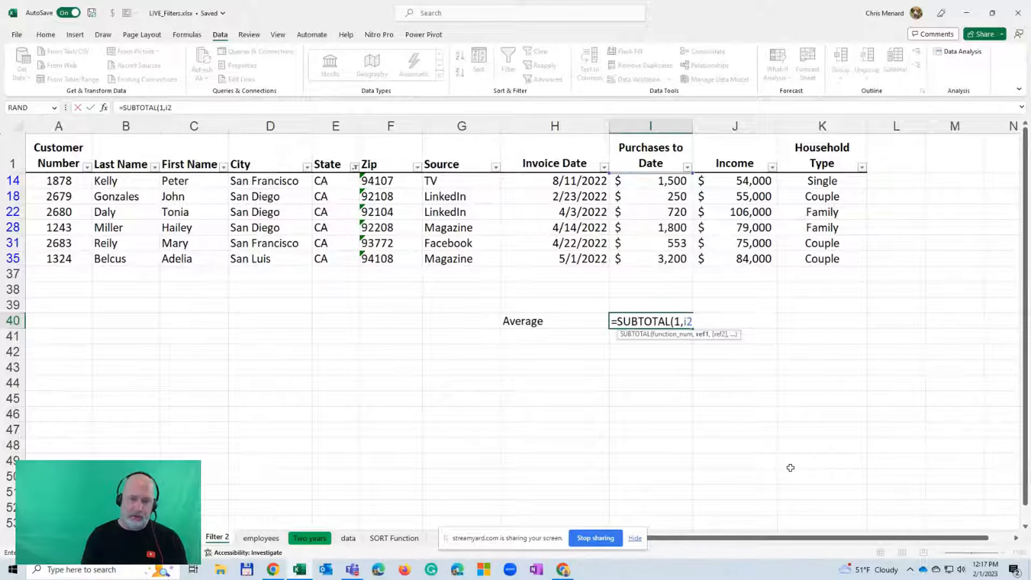
{"action": "type", "text": ":"}
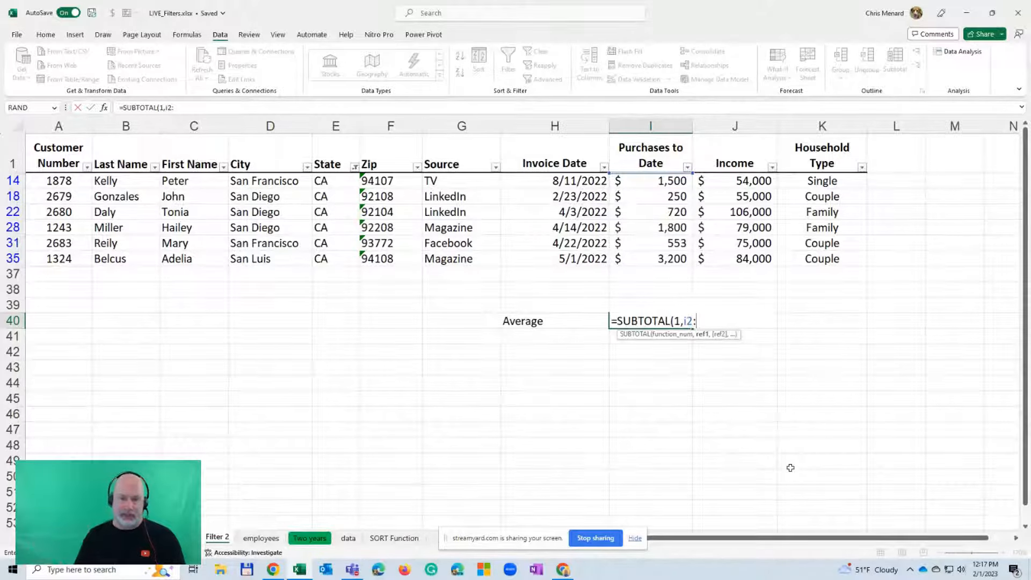
{"action": "type", "text": "i"}
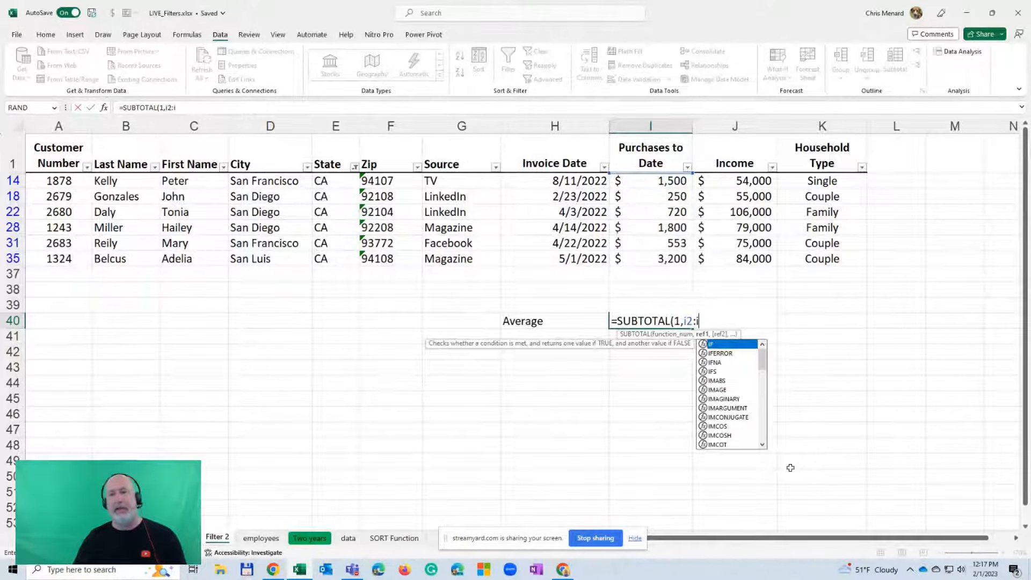
{"action": "type", "text": "36"}
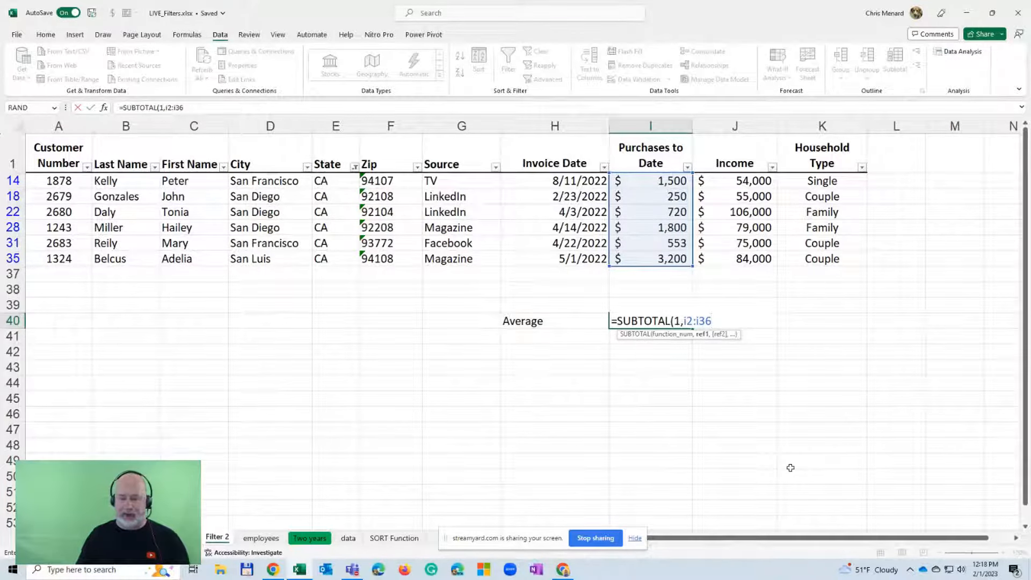
{"action": "key", "text": "Return"}
{"action": "left_click", "coordinate": [663, 320]}
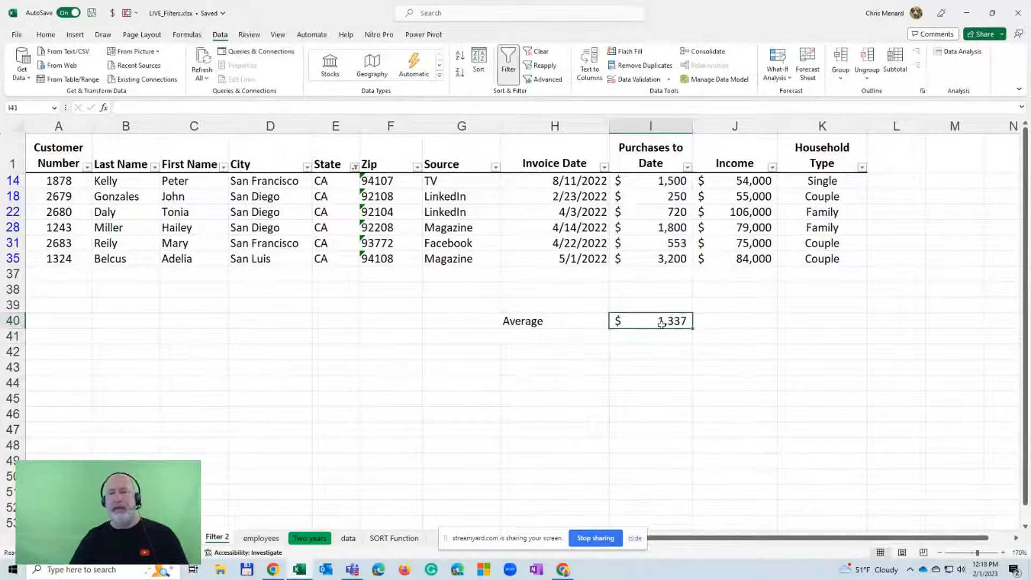
Show the formula of I40 as text in J40 with FORMULATEXT, and widen the Income column to fit it
{"action": "left_click", "coordinate": [762, 324]}
{"action": "type", "text": "="}
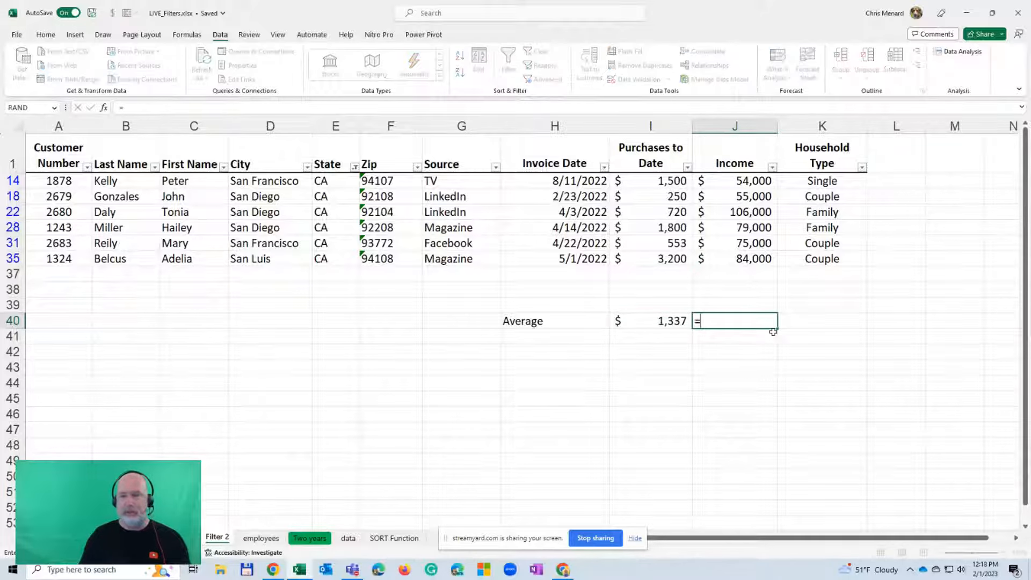
{"action": "type", "text": "form"}
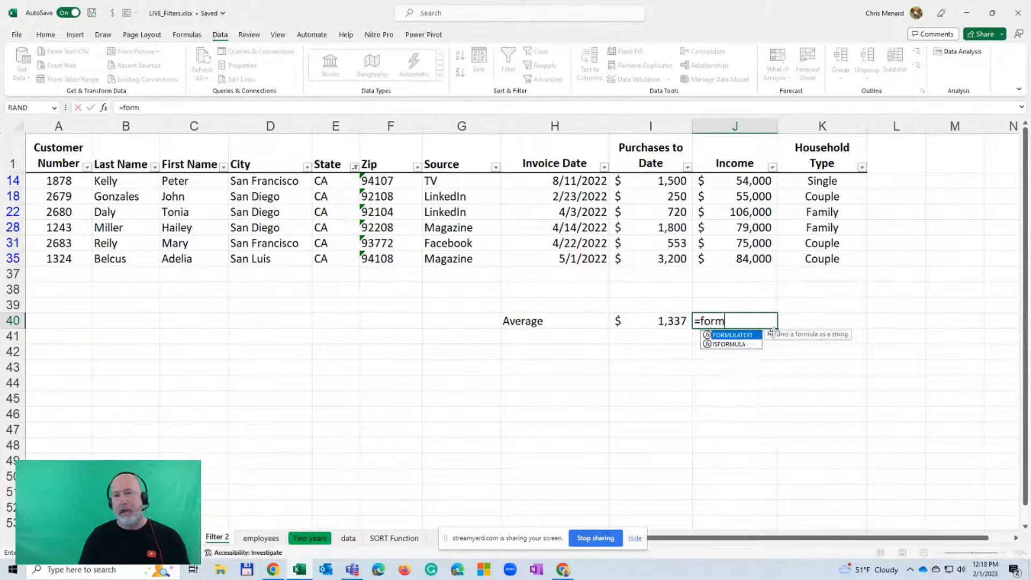
{"action": "key", "text": "Tab"}
{"action": "left_click", "coordinate": [686, 316]}
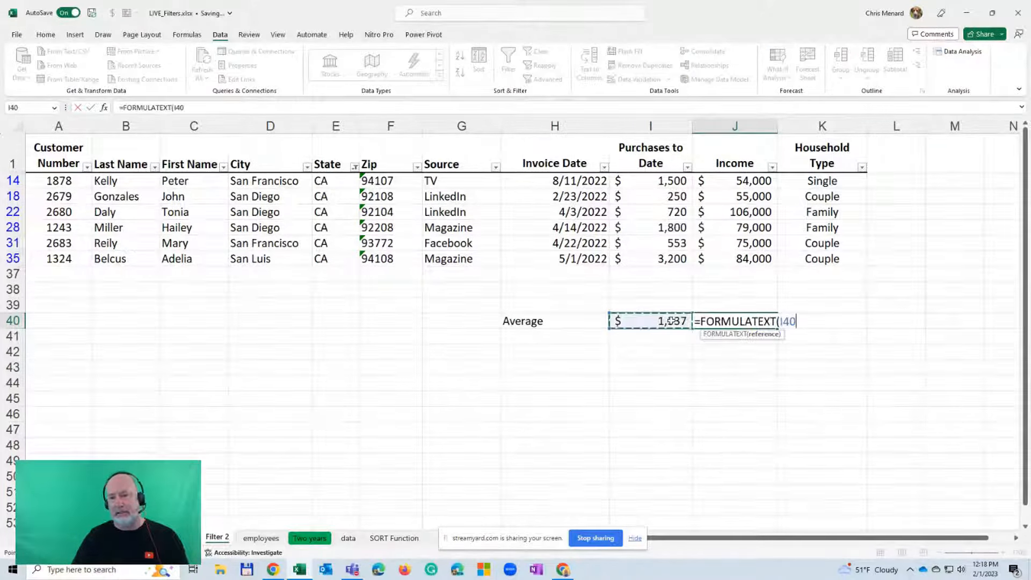
{"action": "key", "text": "Return"}
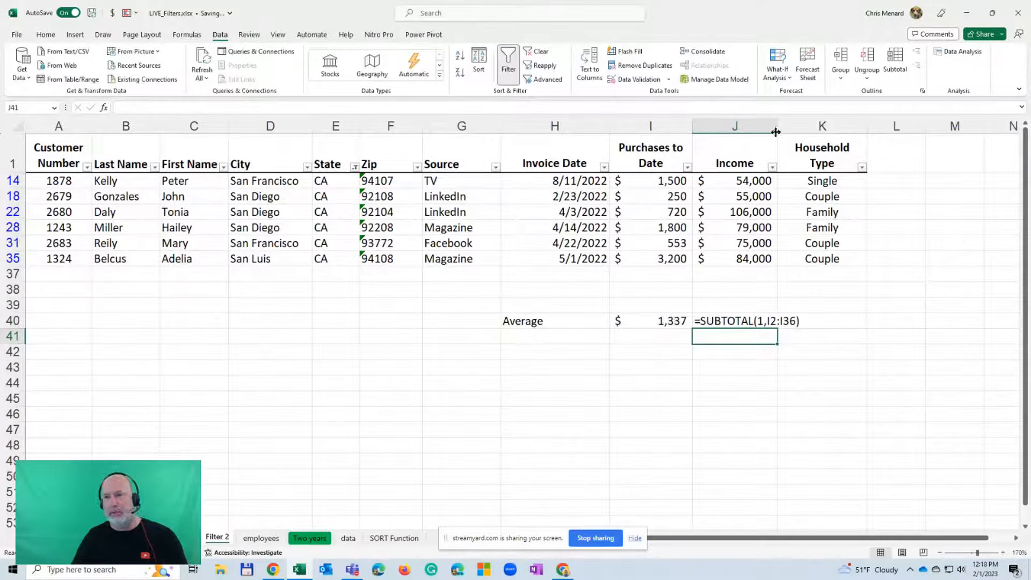
{"action": "left_click_drag", "start_coordinate": [778, 131], "coordinate": [831, 141]}
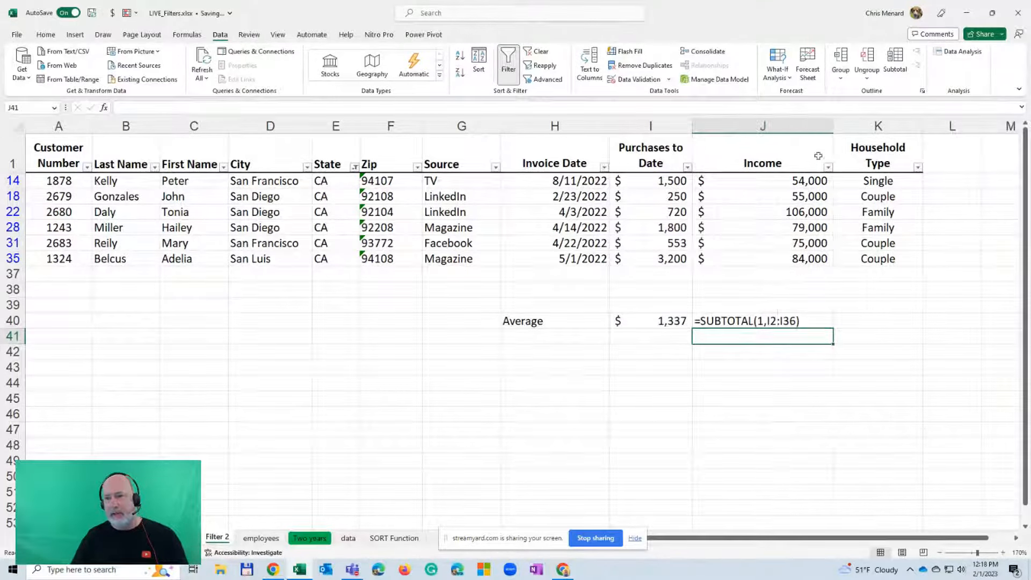
Increase the indent of cells J38:J48 by two levels
{"action": "left_click_drag", "start_coordinate": [793, 290], "coordinate": [795, 454]}
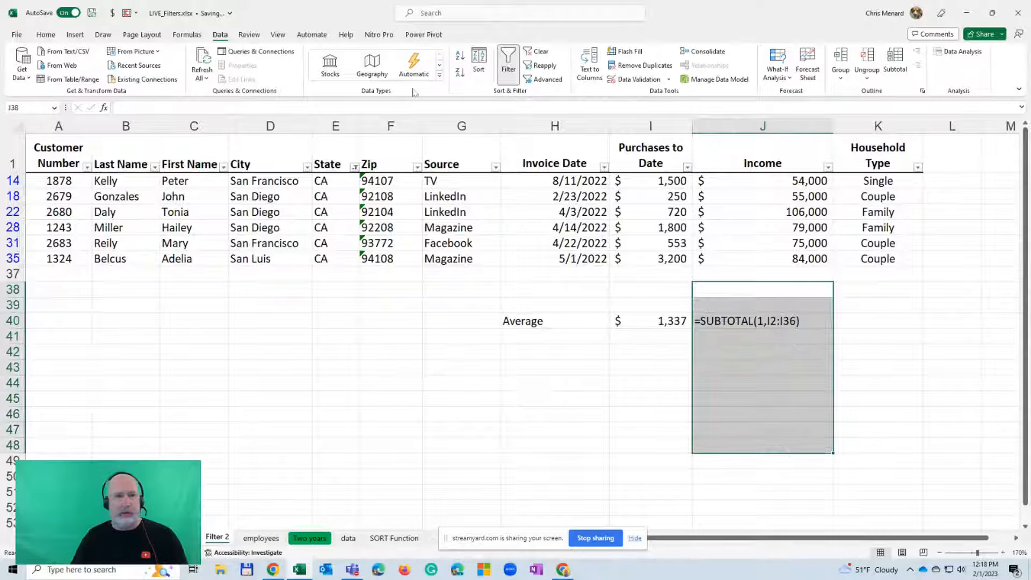
{"action": "left_click", "coordinate": [75, 35]}
{"action": "left_click", "coordinate": [46, 34]}
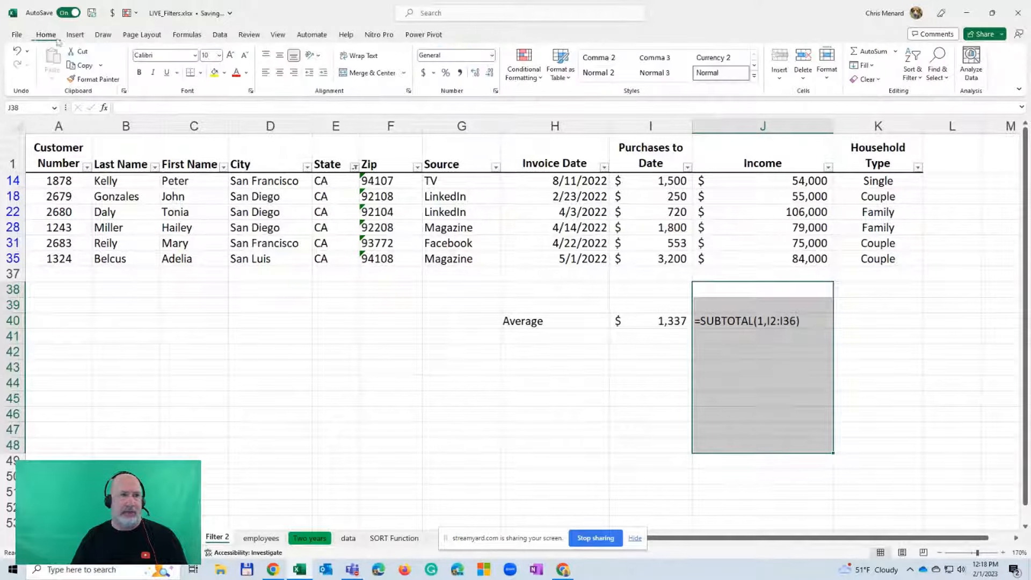
{"action": "left_click", "coordinate": [324, 73]}
{"action": "left_click", "coordinate": [324, 73]}
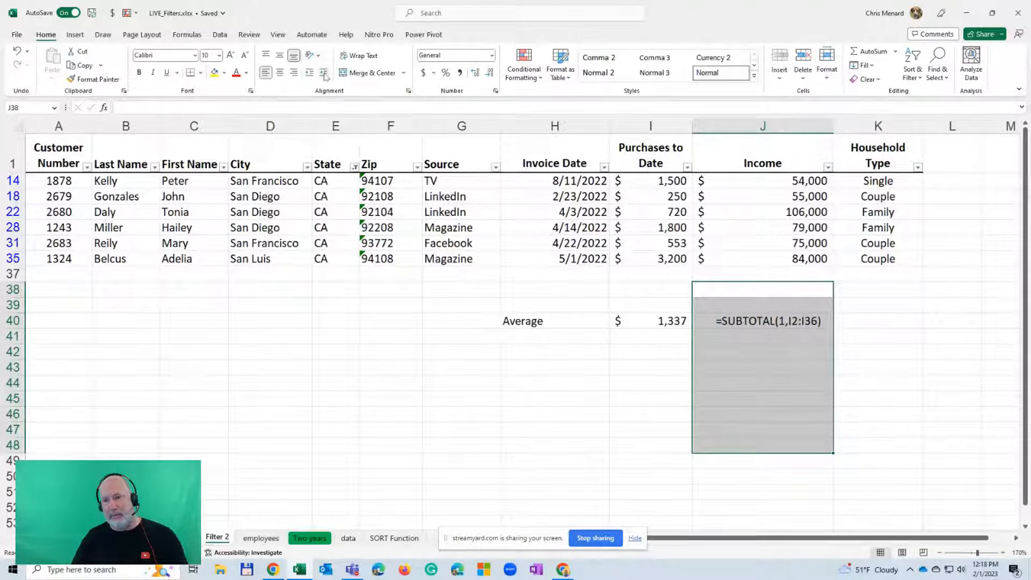
Enter the label Highest in cell H41, below the Average label
{"action": "left_click", "coordinate": [551, 340]}
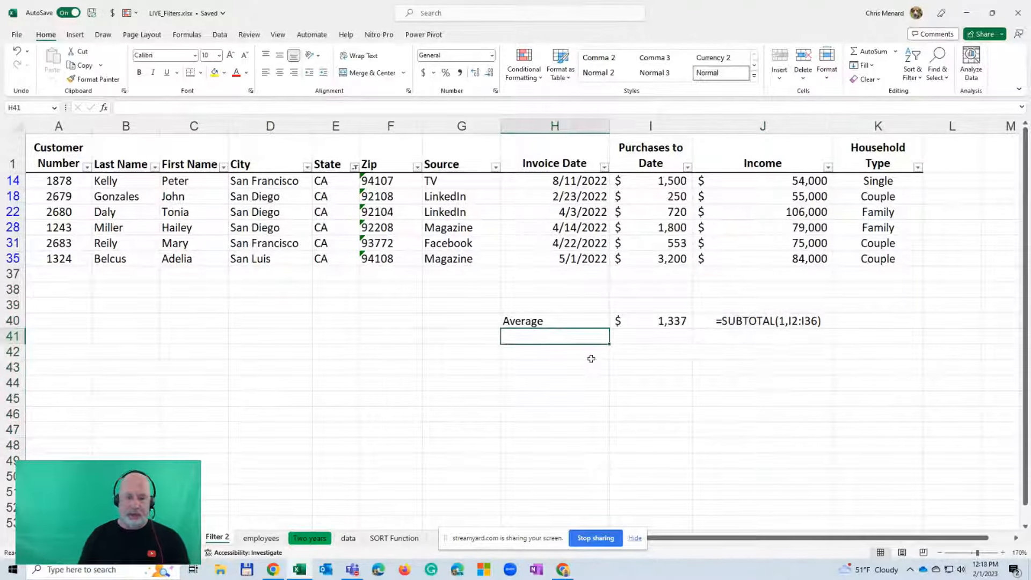
{"action": "type", "text": "Highest"}
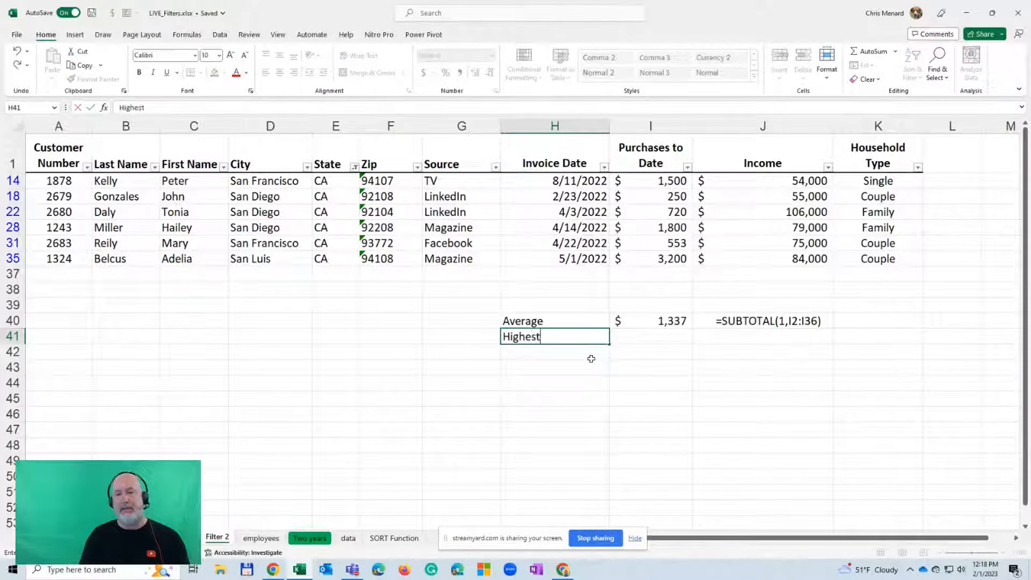
{"action": "key", "text": "Tab"}
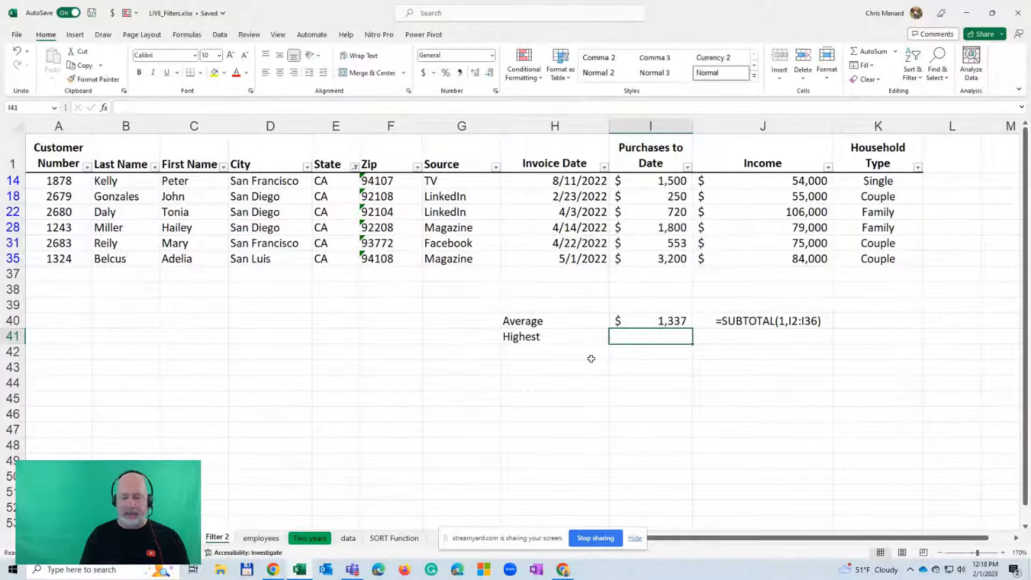
Enter =SUBTOTAL(4,I2:I36) in cell I41 to get the highest of the filtered Purchases to Date values
{"action": "type", "text": "=subt"}
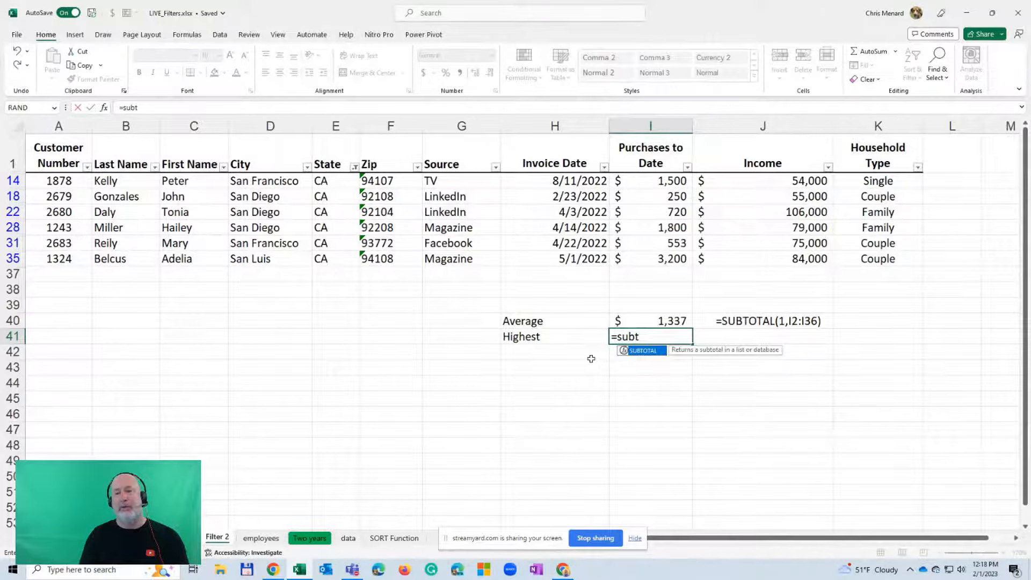
{"action": "key", "text": "Tab"}
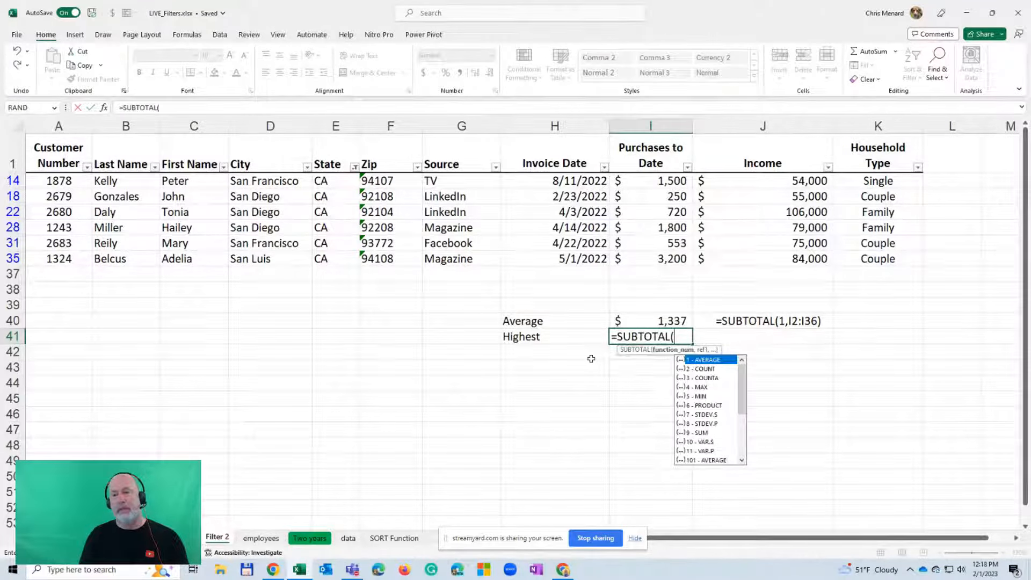
{"action": "type", "text": "4"}
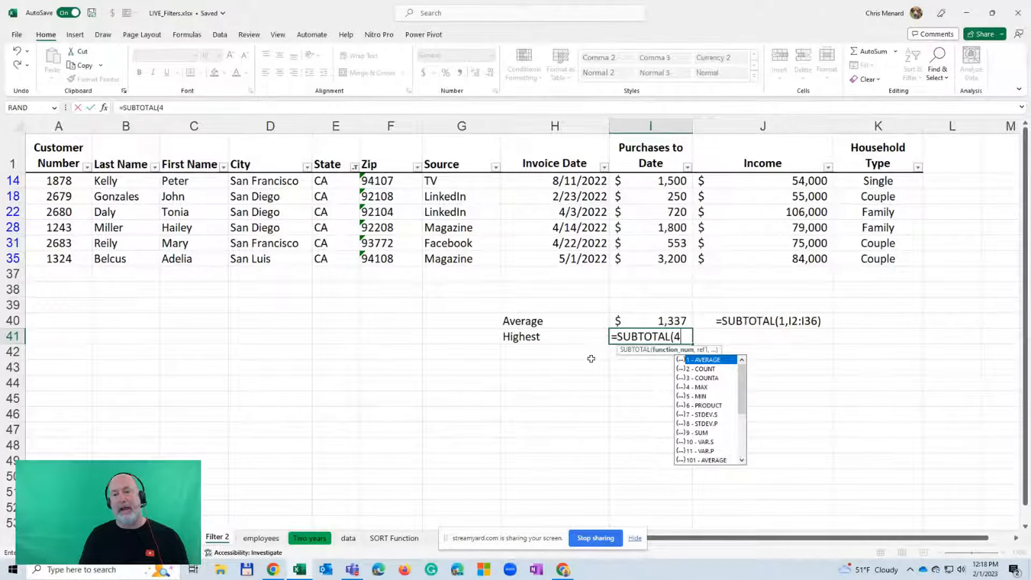
{"action": "type", "text": ",i2"}
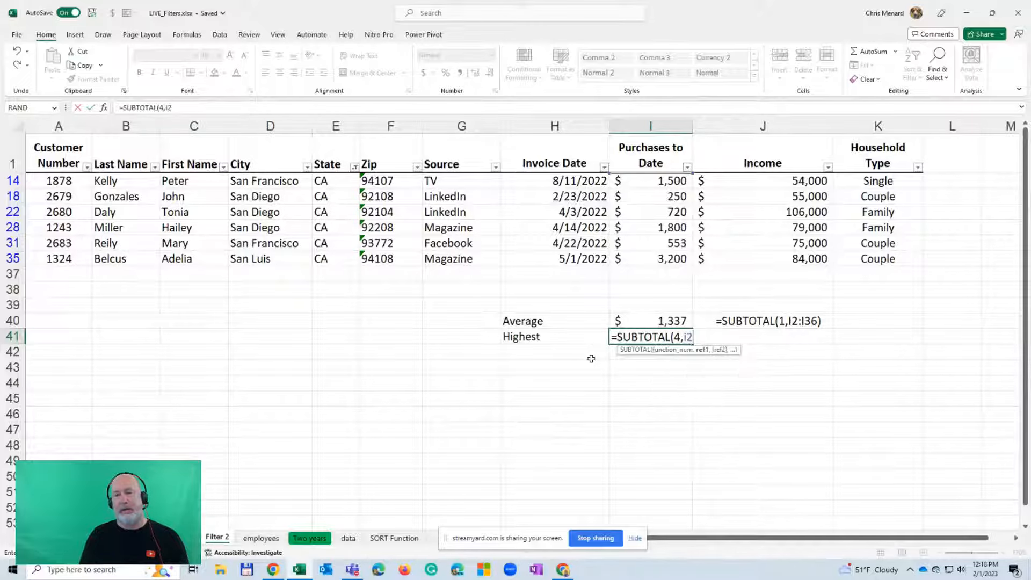
{"action": "type", "text": ":i36"}
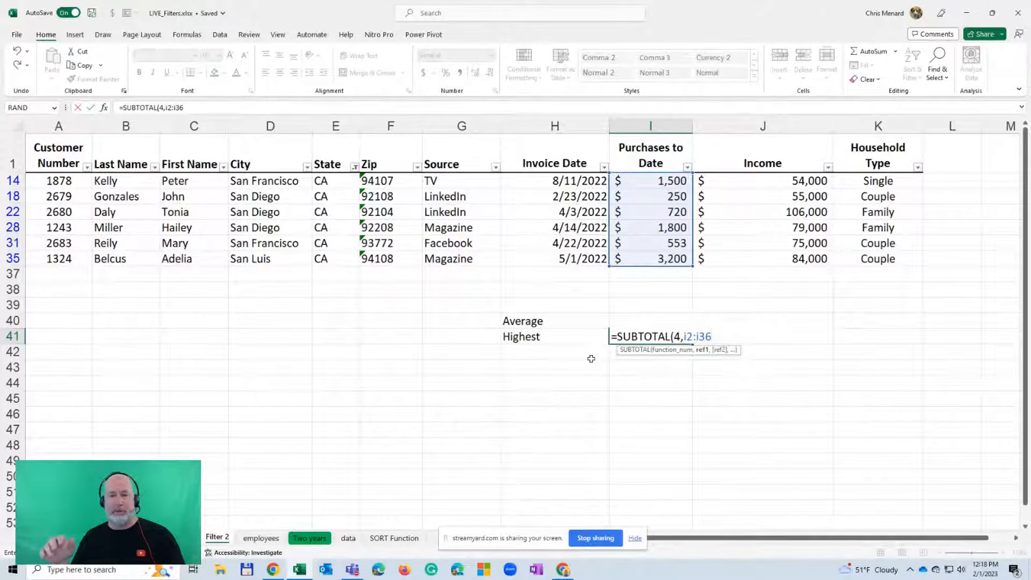
{"action": "key", "text": "Escape"}
{"action": "key", "text": "Tab"}
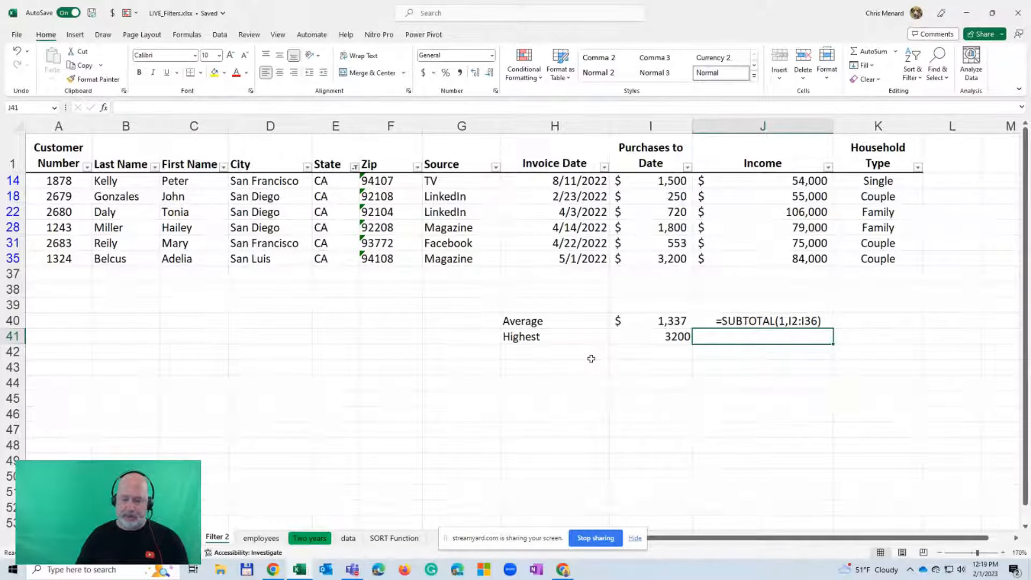
Show the formula of I41 as text in J41 with FORMULATEXT, matching the cell above it
{"action": "type", "text": "=FORMULATEXT(I40)"}
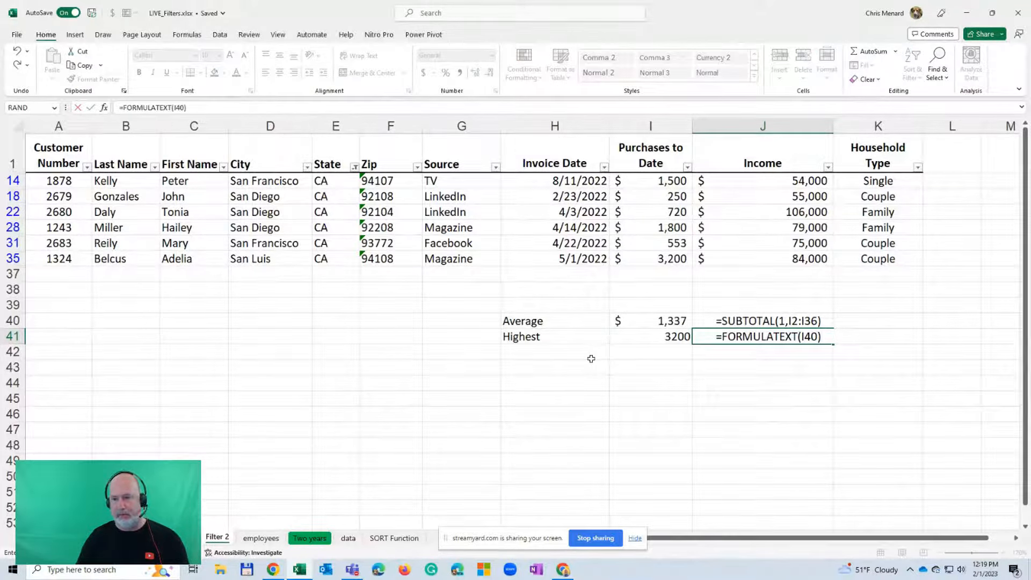
{"action": "left_click", "coordinate": [591, 358]}
{"action": "key", "text": "Up"}
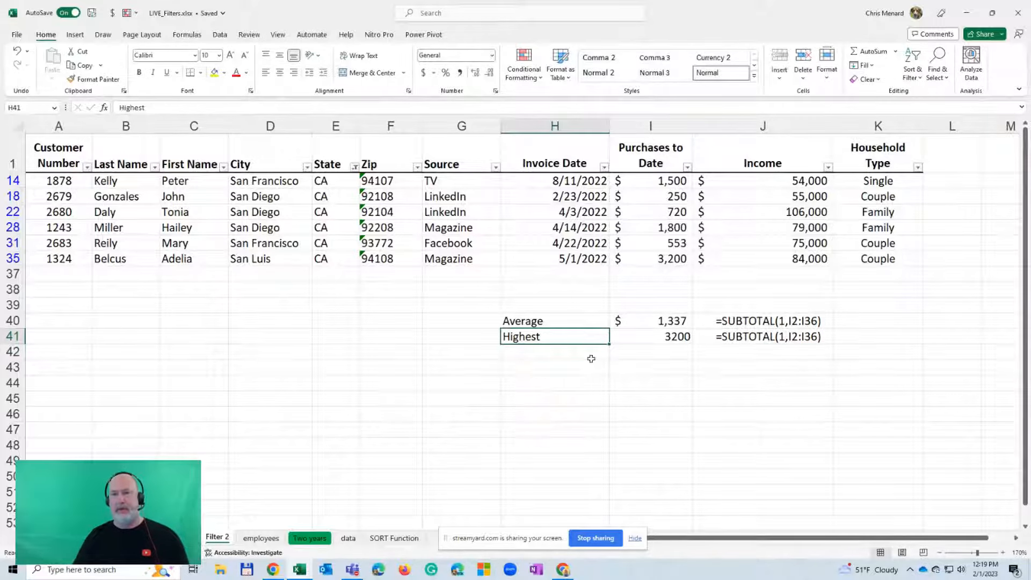
{"action": "left_click", "coordinate": [715, 338]}
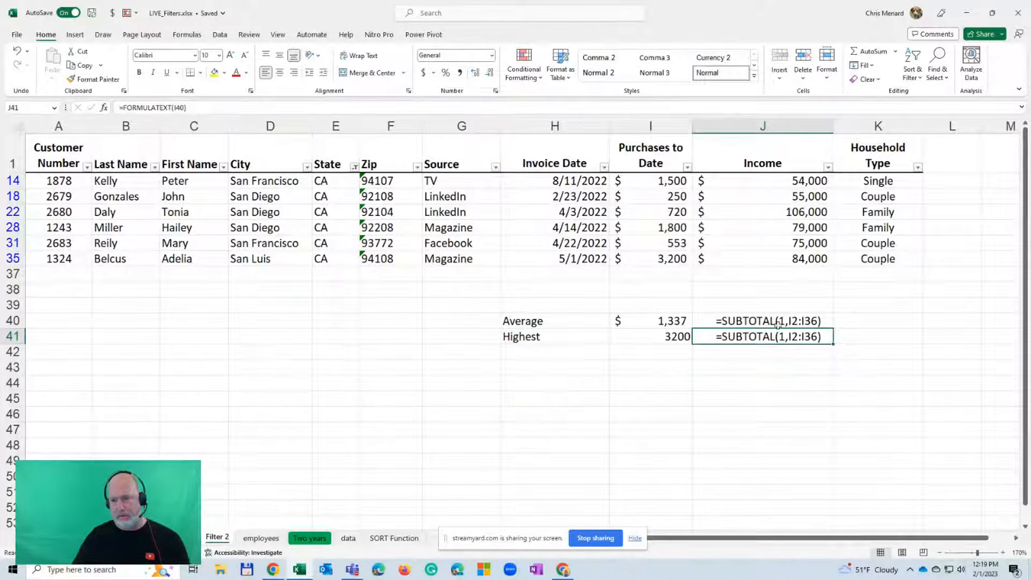
{"action": "left_click_drag", "start_coordinate": [777, 324], "coordinate": [830, 343]}
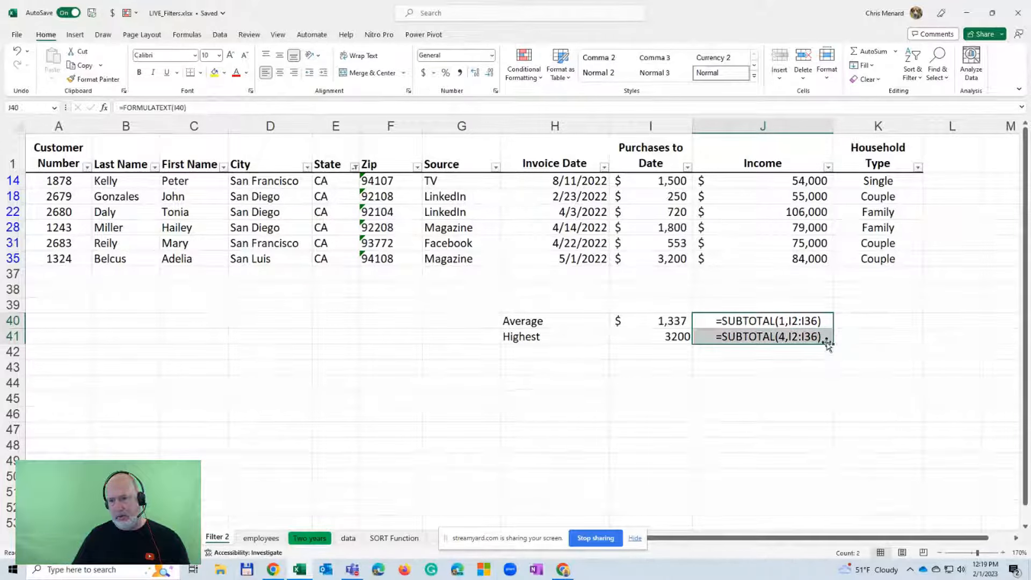
{"action": "left_click", "coordinate": [791, 337]}
Enter the SUBTOTAL function numbers 1 in K40 and 4 in K41, beside the formula texts
{"action": "left_click", "coordinate": [846, 322]}
{"action": "type", "text": "1"}
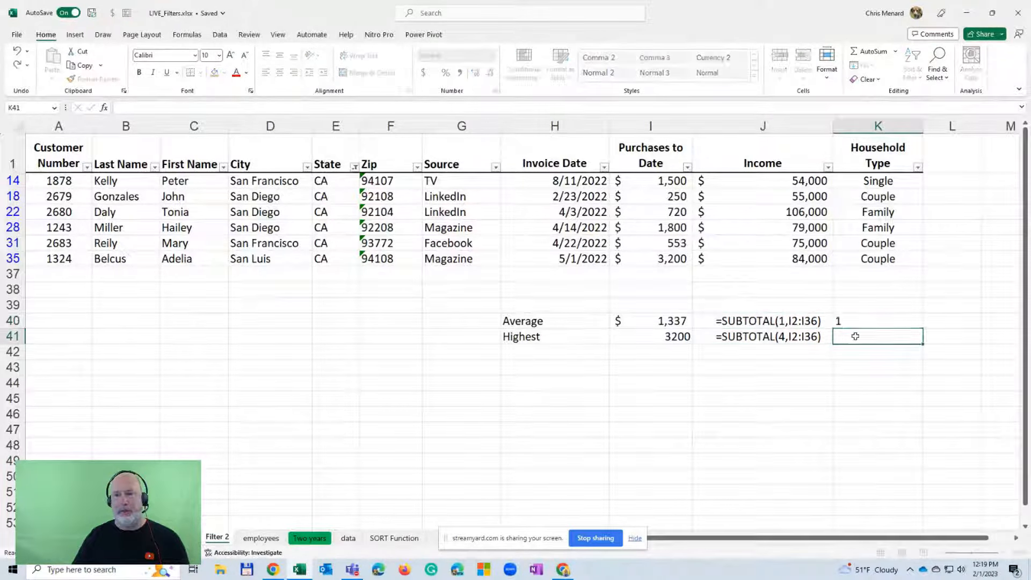
{"action": "key", "text": "Return"}
{"action": "type", "text": "4"}
{"action": "key", "text": "Return"}
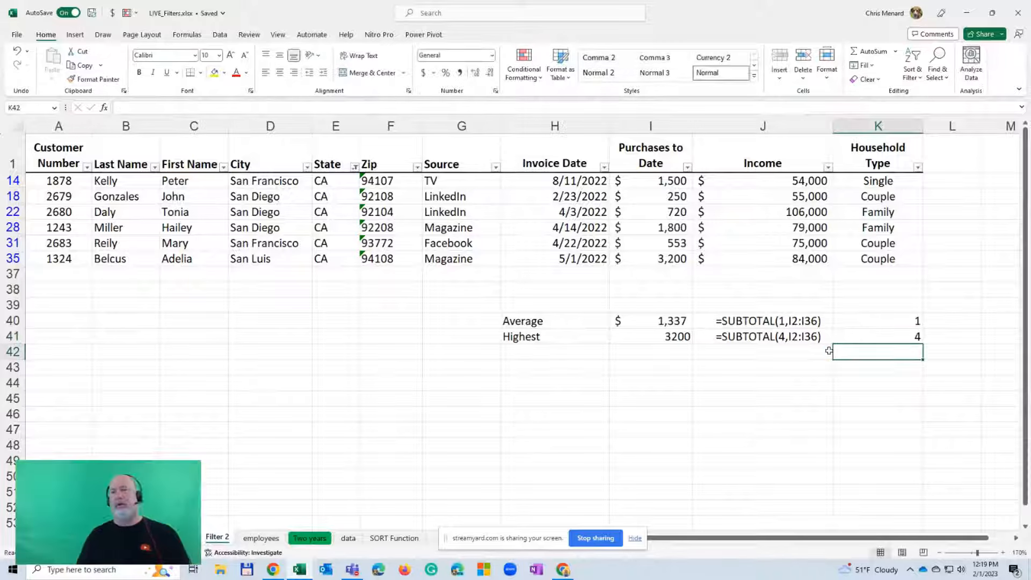
Copy the currency formatting of the average in I40 to the highest value in I41
{"action": "key", "text": "Up"}
{"action": "key", "text": "Left"}
{"action": "key", "text": "Left"}
{"action": "key", "text": "Left"}
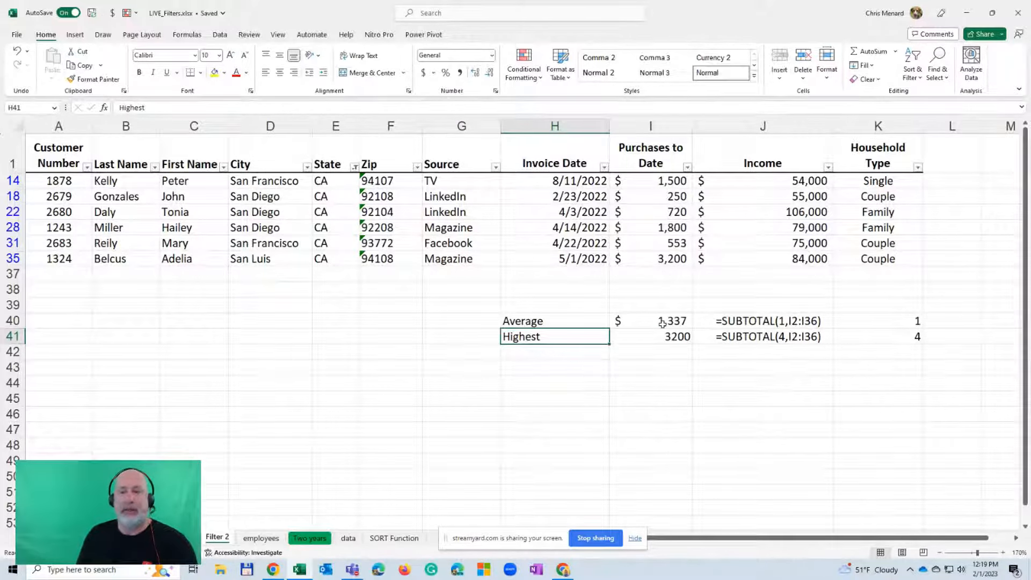
{"action": "left_click", "coordinate": [663, 324]}
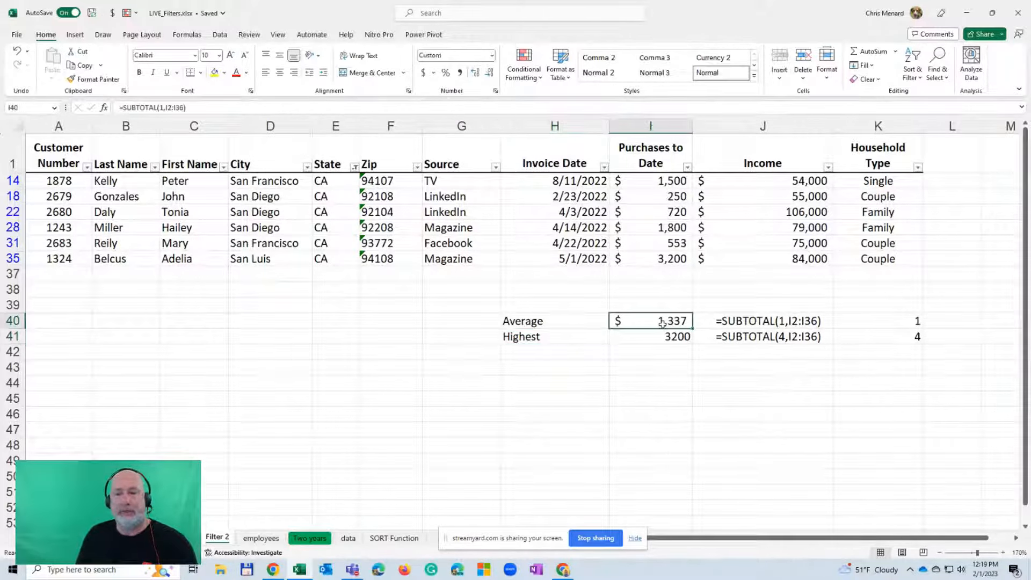
{"action": "left_click", "coordinate": [94, 79]}
{"action": "left_click", "coordinate": [639, 338]}
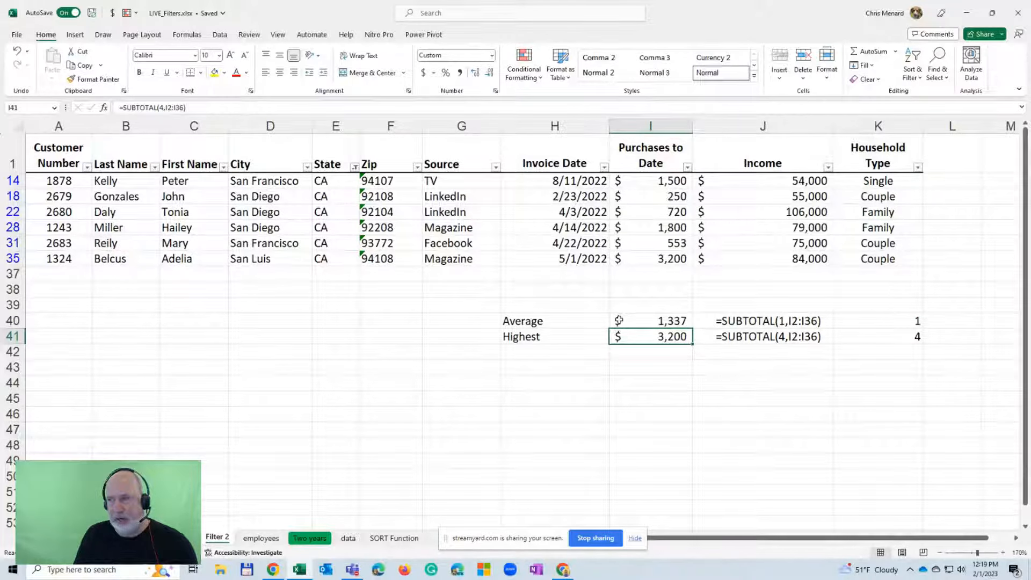
Enter the label Lowest in cell H42, below the Highest label
{"action": "left_click", "coordinate": [554, 351]}
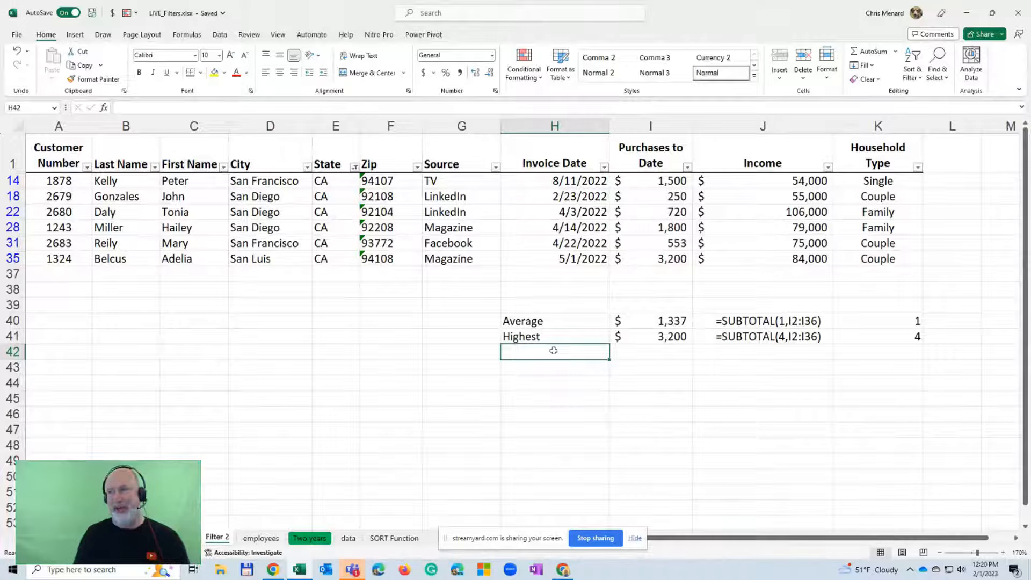
{"action": "type", "text": "L"}
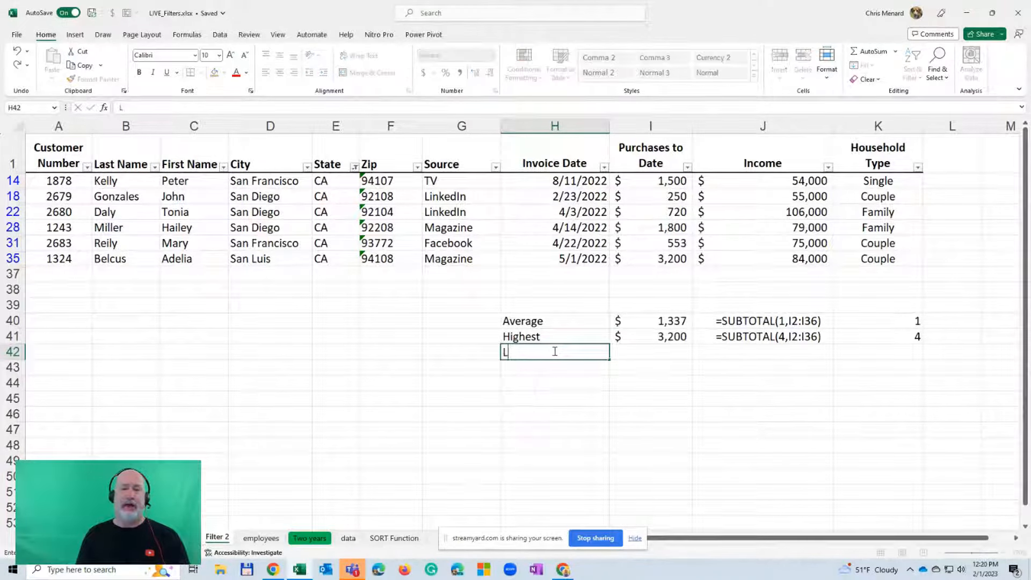
{"action": "type", "text": "oest"}
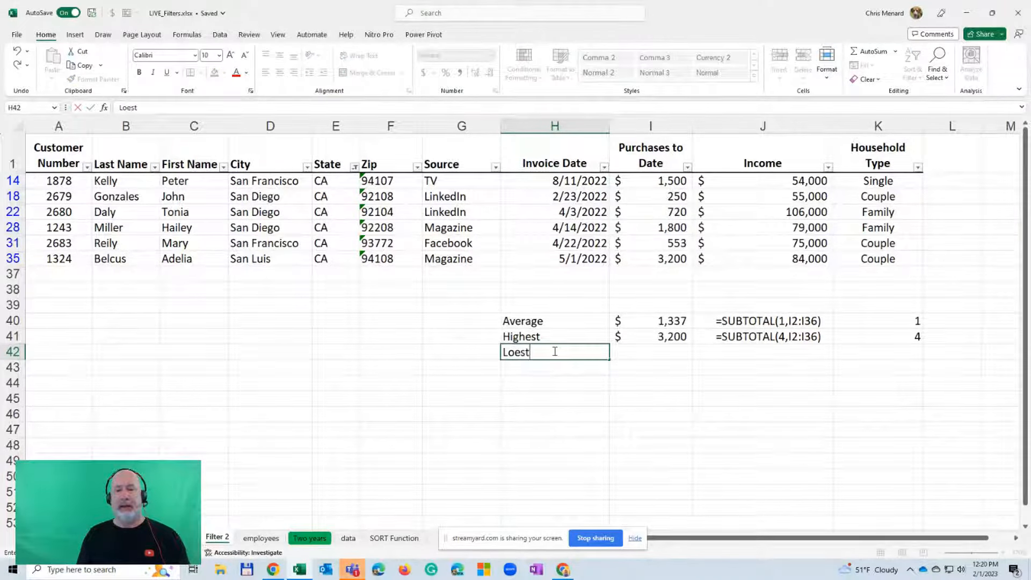
{"action": "key", "text": "BackSpace"}
{"action": "key", "text": "BackSpace"}
{"action": "key", "text": "BackSpace"}
{"action": "type", "text": "west"}
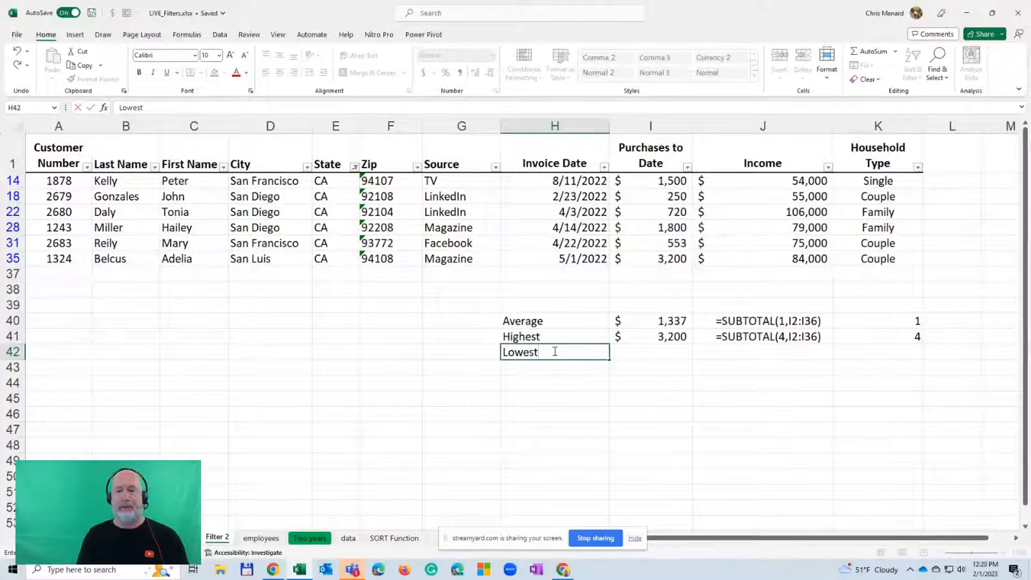
{"action": "key", "text": "Tab"}
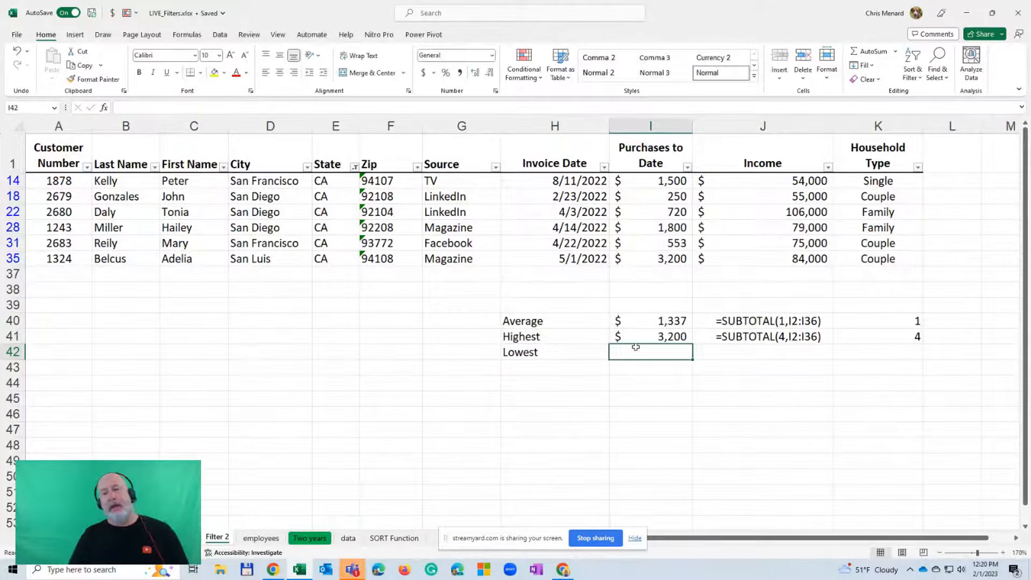
Fill the Highest formula from I41 down into I42, then clear only the contents of I42
{"action": "left_click", "coordinate": [655, 339]}
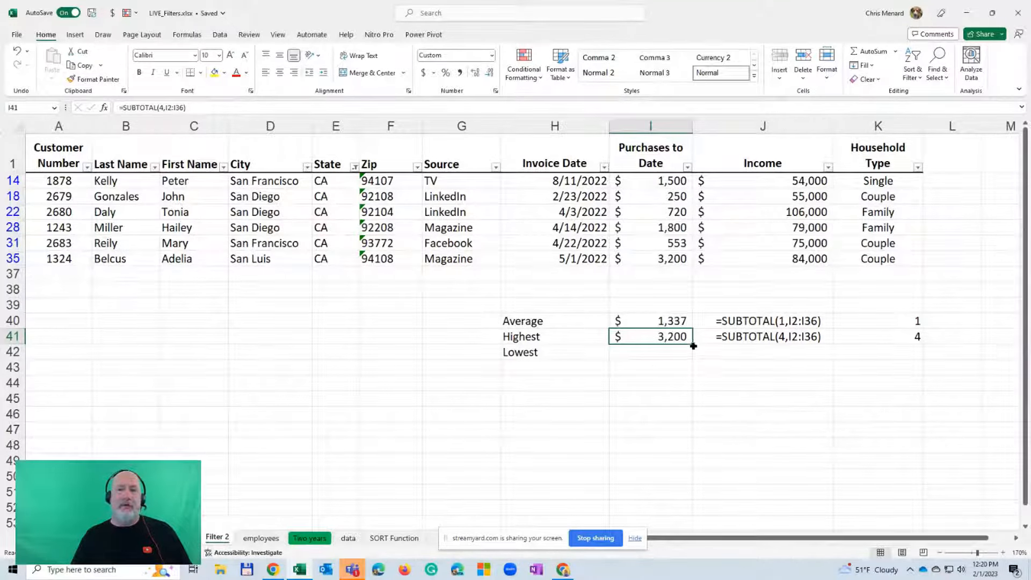
{"action": "left_click_drag", "start_coordinate": [694, 346], "coordinate": [693, 360]}
{"action": "double_click", "coordinate": [672, 352]}
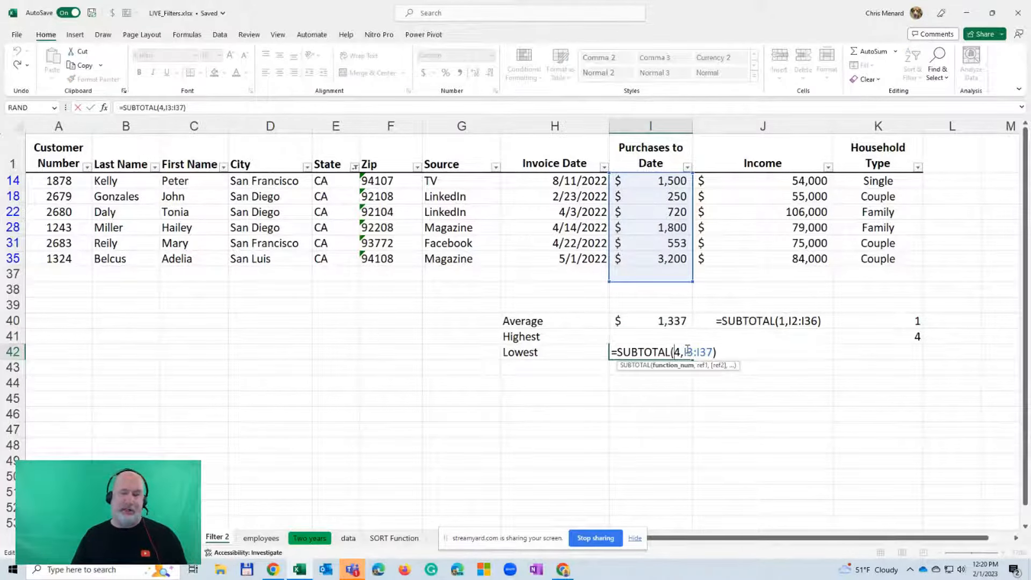
{"action": "key", "text": "Escape"}
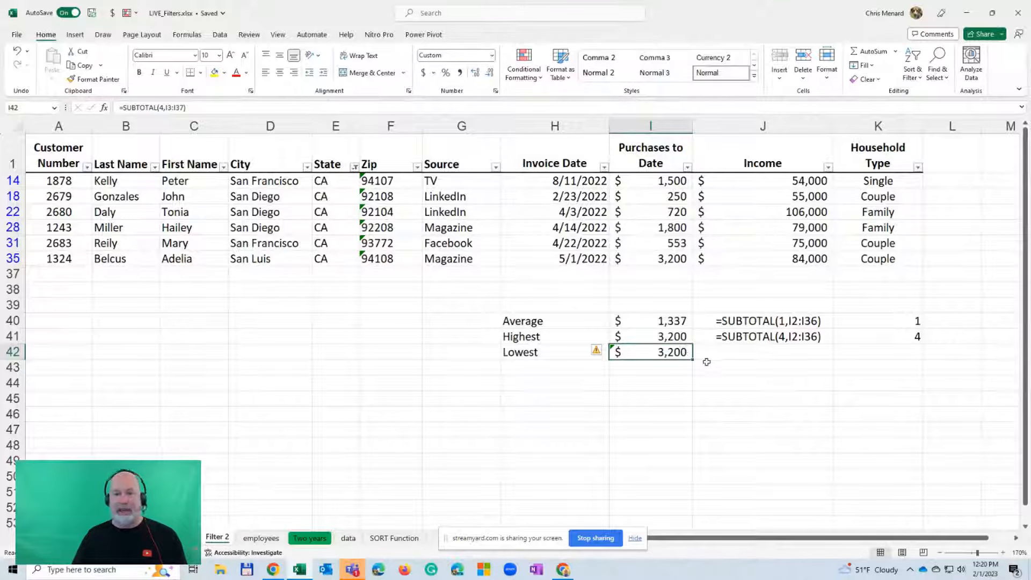
{"action": "key", "text": "Delete"}
{"action": "key", "text": "Up"}
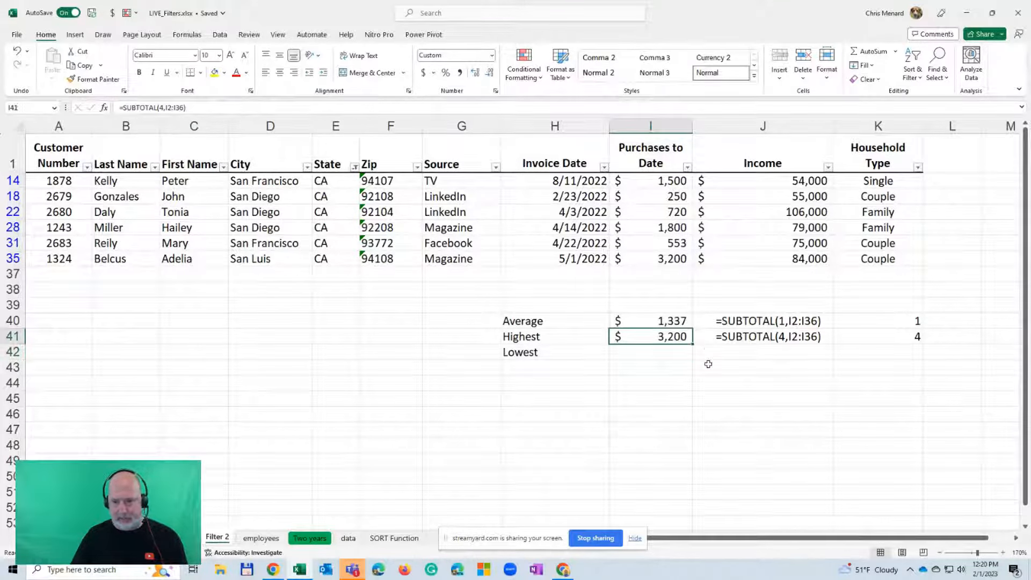
Duplicate the exact formula above into I42 and change its function number to 5 (MIN), giving =SUBTOTAL(5,I2:I36)
{"action": "key", "text": "Down"}
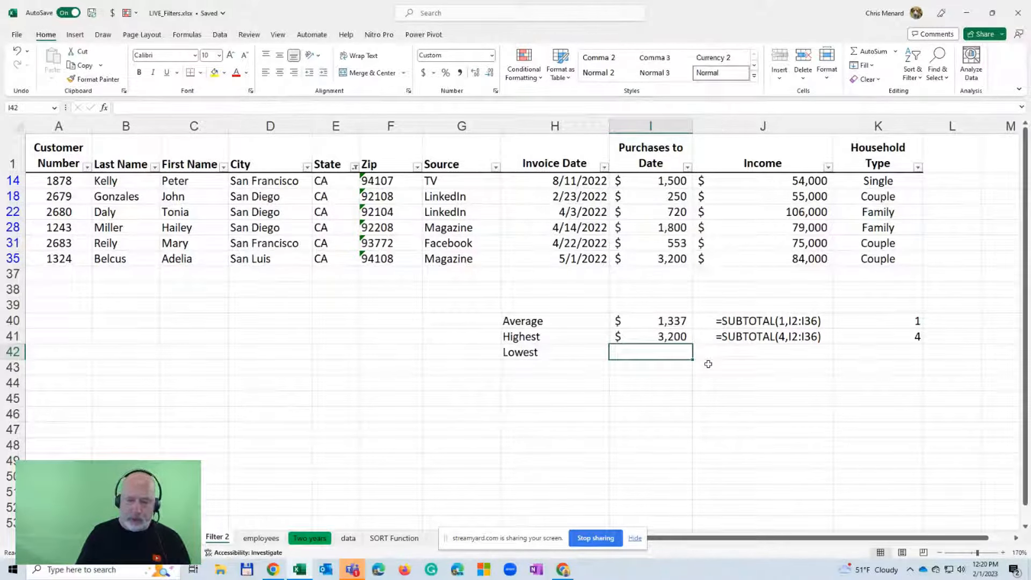
{"action": "key", "text": "ctrl+apostrophe"}
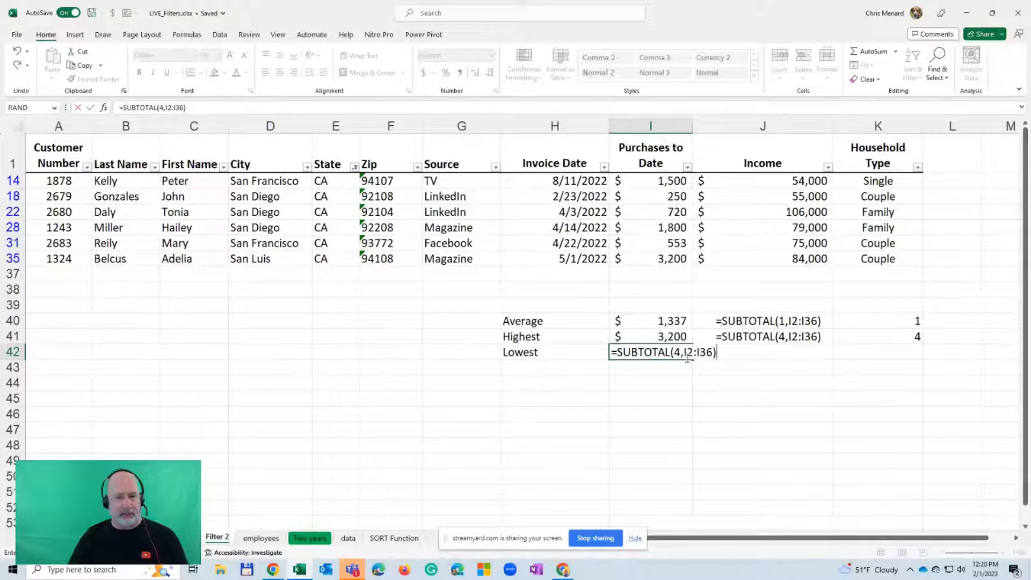
{"action": "key", "text": "Escape"}
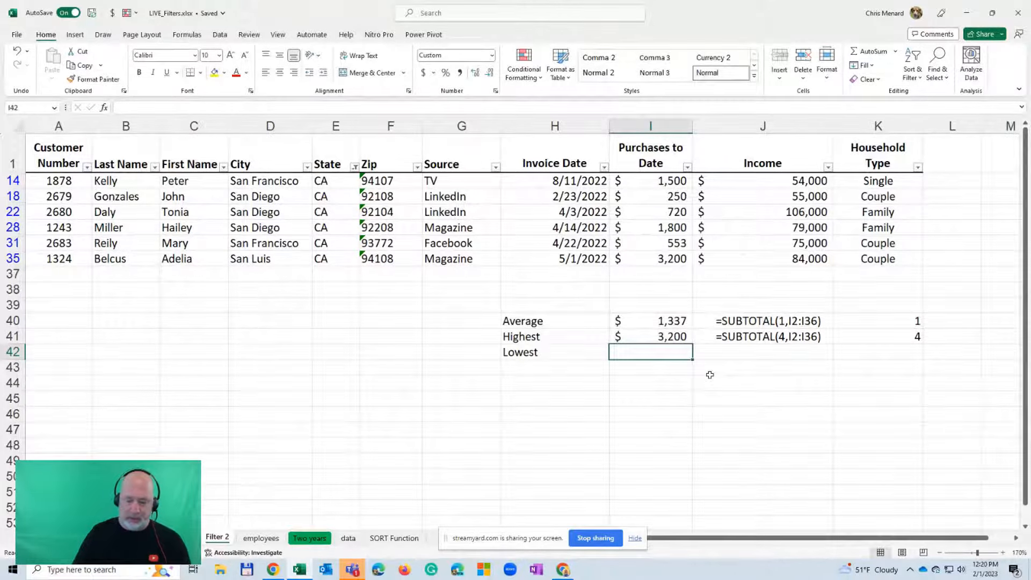
{"action": "key", "text": "ctrl+apostrophe"}
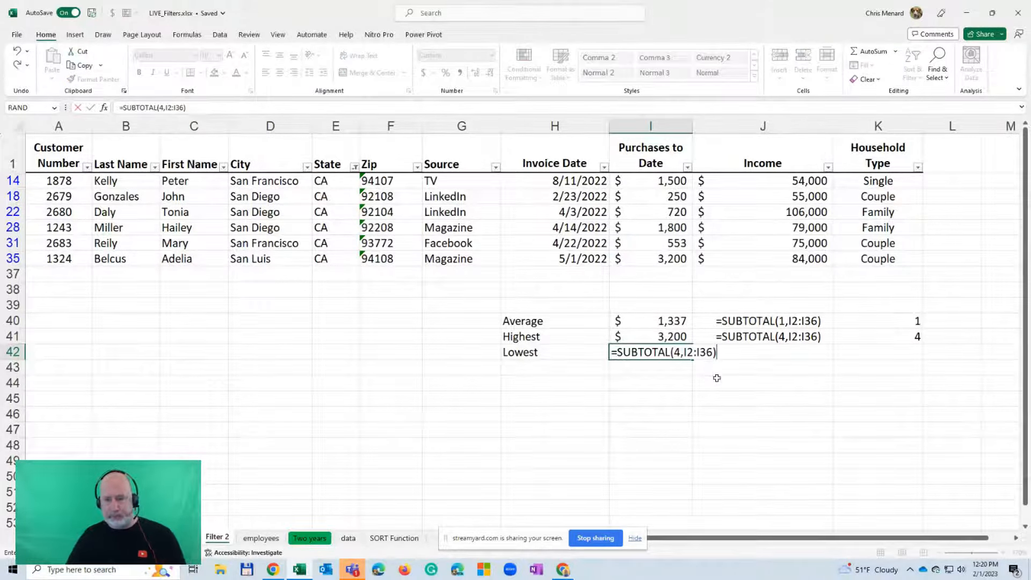
{"action": "left_click", "coordinate": [676, 352]}
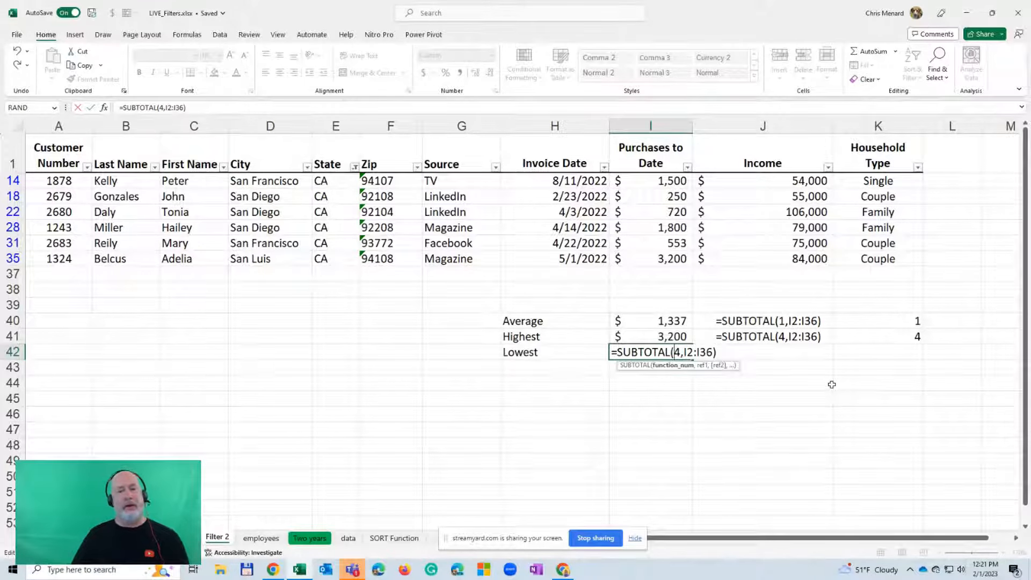
{"action": "key", "text": "Delete"}
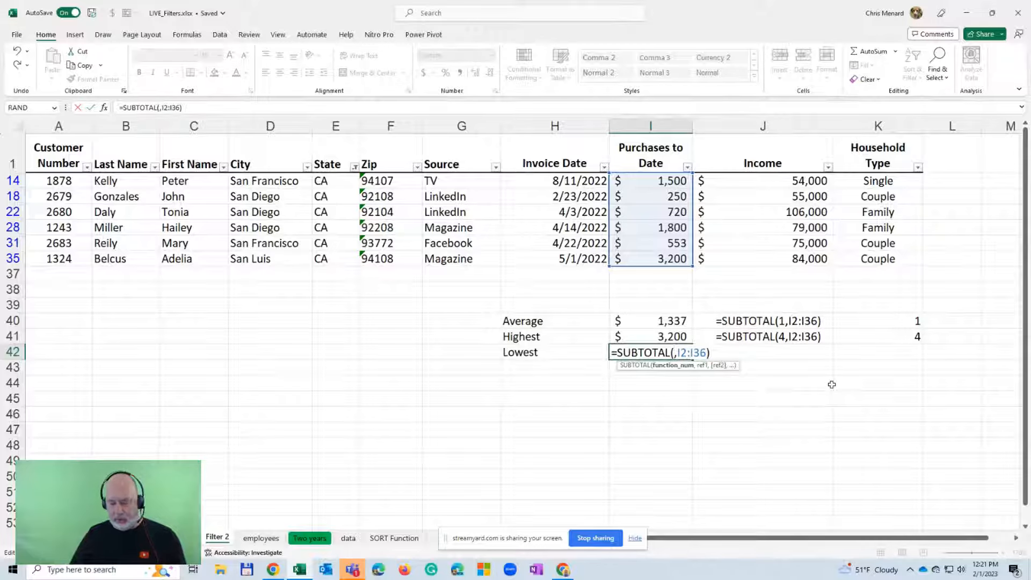
{"action": "key", "text": "alt+Down"}
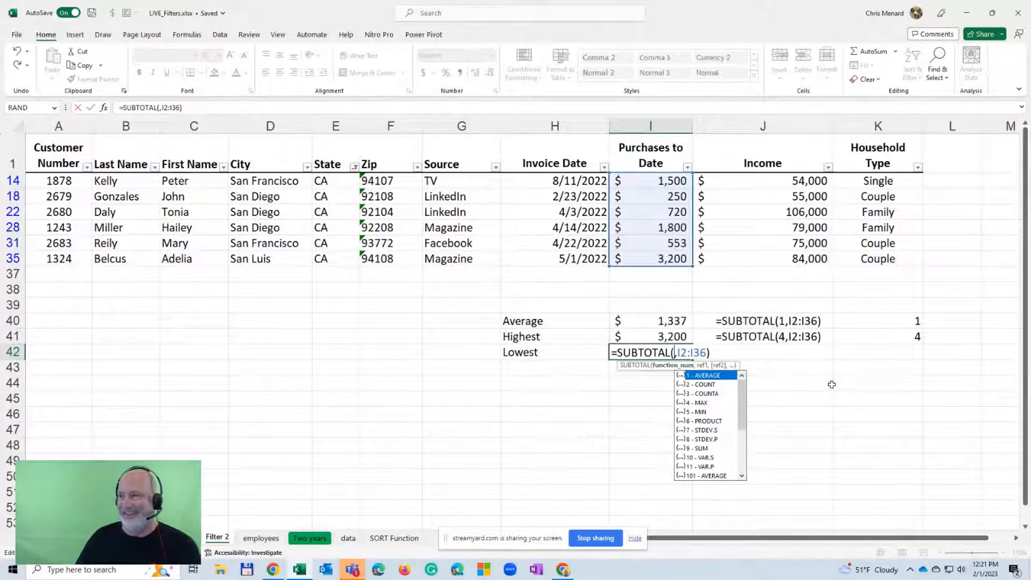
{"action": "type", "text": "5"}
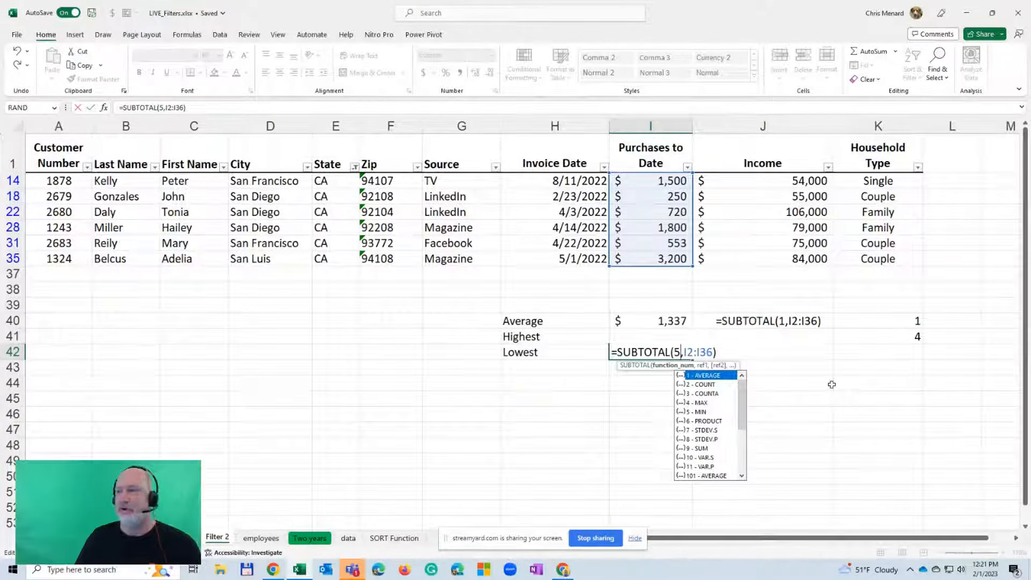
{"action": "key", "text": "Return"}
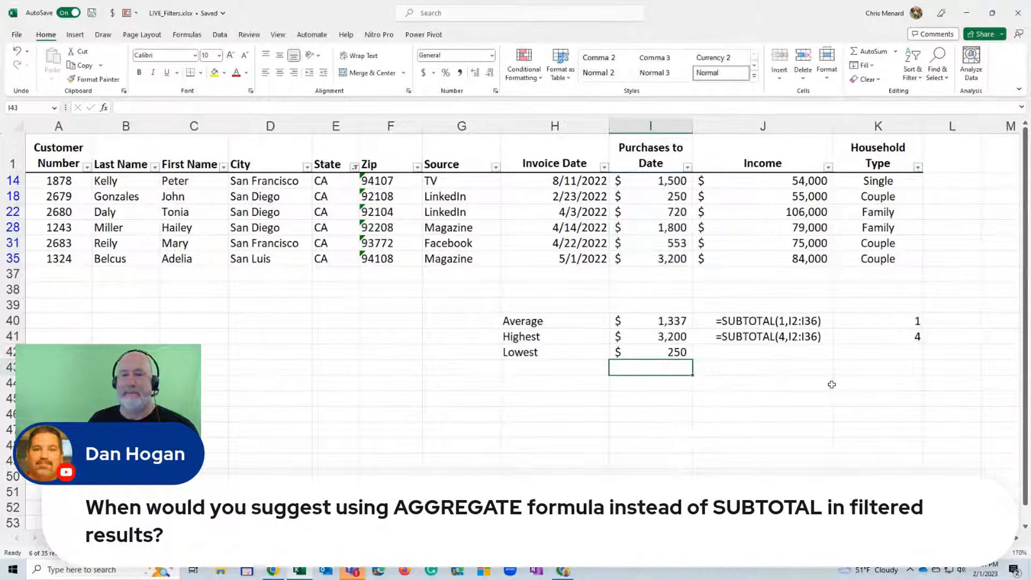
Enter the label Total in cell H43, below the Lowest label
{"action": "key", "text": "Up"}
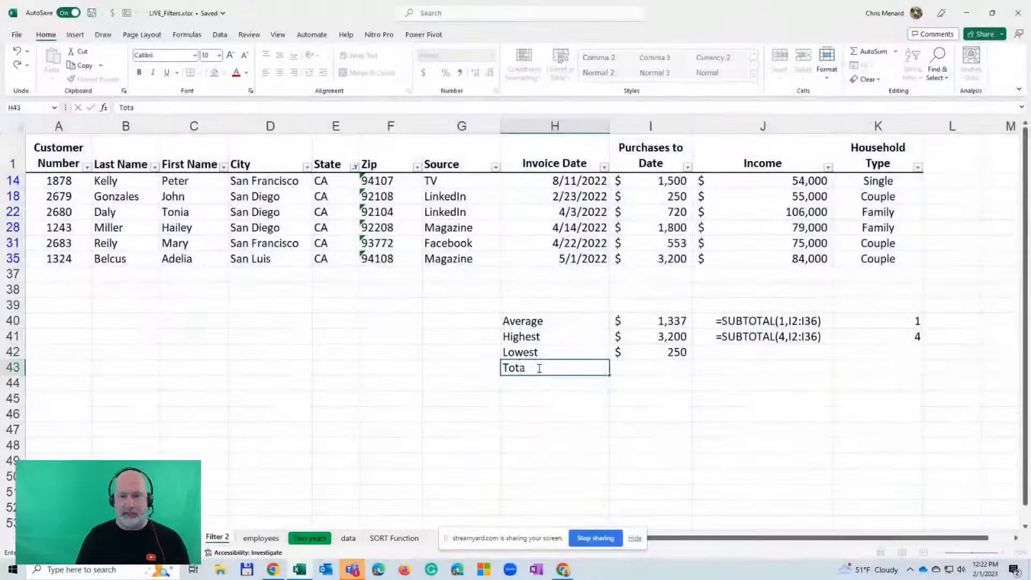
{"action": "type", "text": "l"}
{"action": "key", "text": "Tab"}
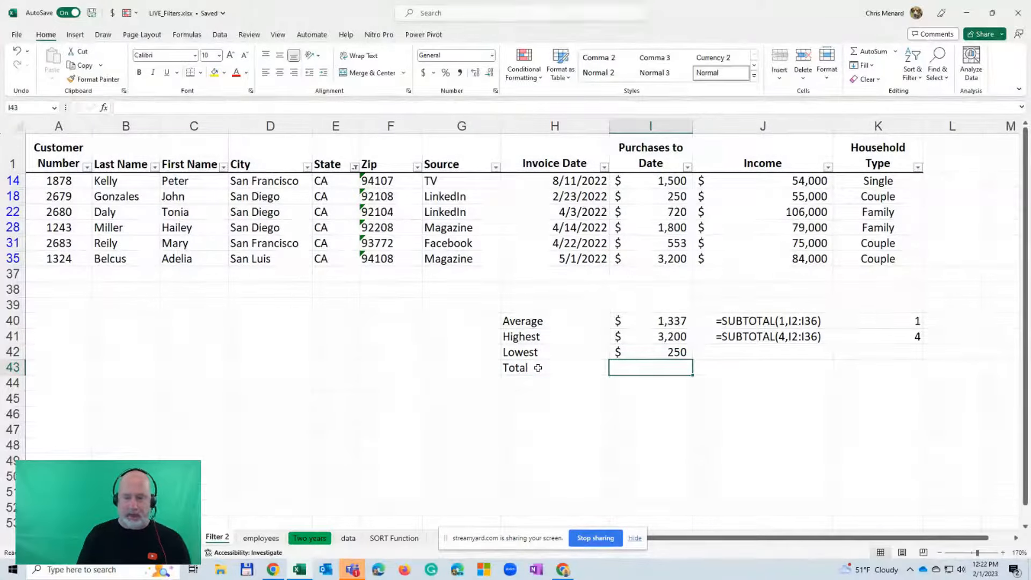
Enter =SUBTOTAL(9,I2:I36) in cell I43 to sum the filtered purchases beside the Total label
{"action": "type", "text": "=sub"}
{"action": "key", "text": "Tab"}
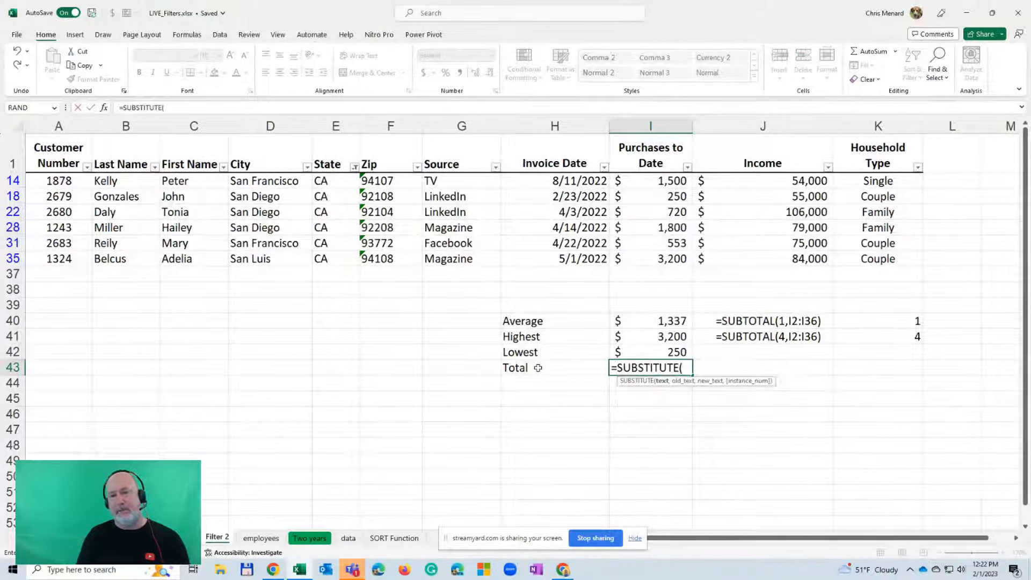
{"action": "type", "text": "9"}
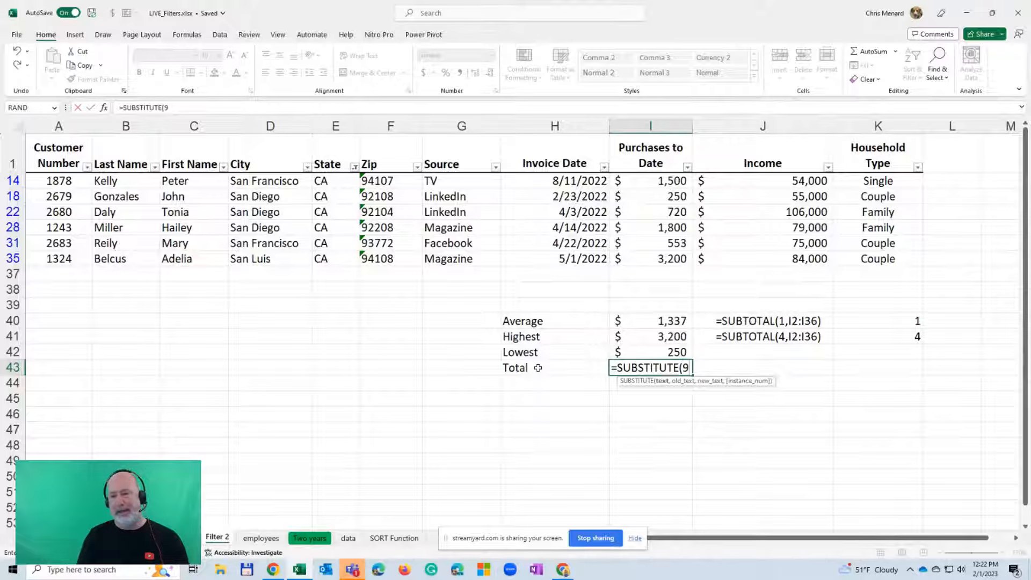
{"action": "key", "text": "BackSpace"}
{"action": "key", "text": "BackSpace"}
{"action": "key", "text": "BackSpace"}
{"action": "key", "text": "BackSpace"}
{"action": "key", "text": "BackSpace"}
{"action": "key", "text": "BackSpace"}
{"action": "key", "text": "BackSpace"}
{"action": "key", "text": "BackSpace"}
{"action": "key", "text": "BackSpace"}
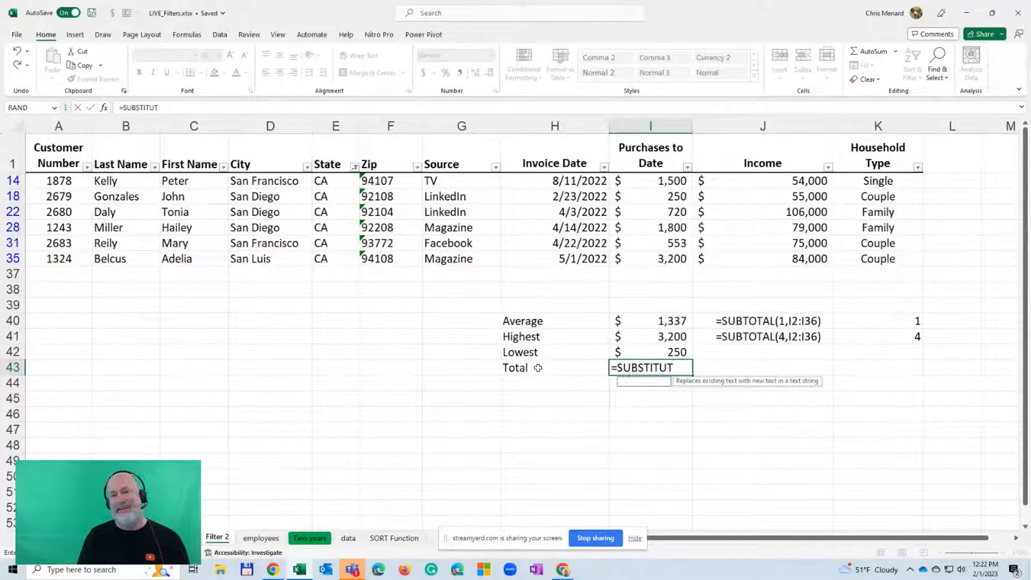
{"action": "type", "text": "T"}
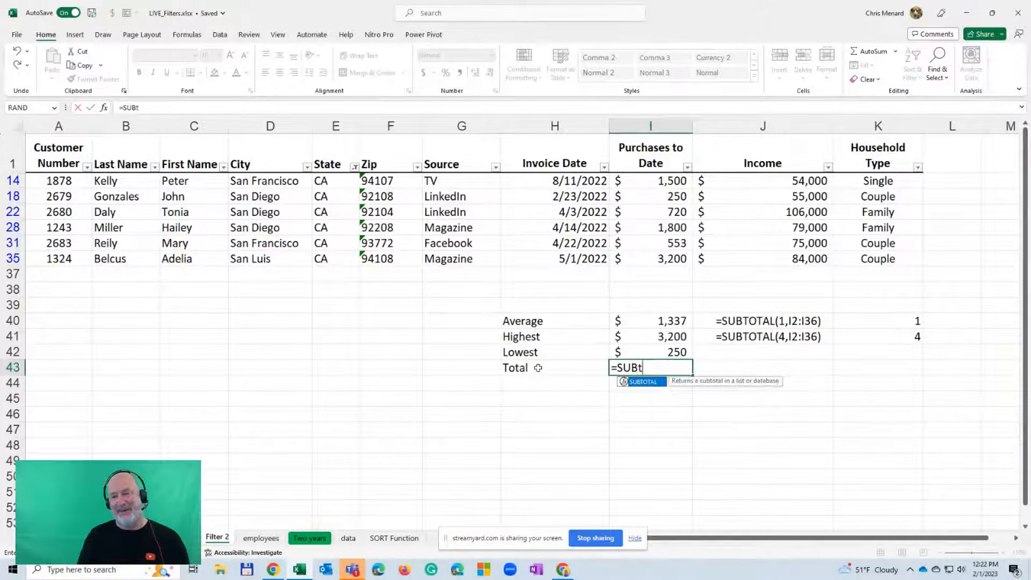
{"action": "key", "text": "Tab"}
{"action": "type", "text": "9"}
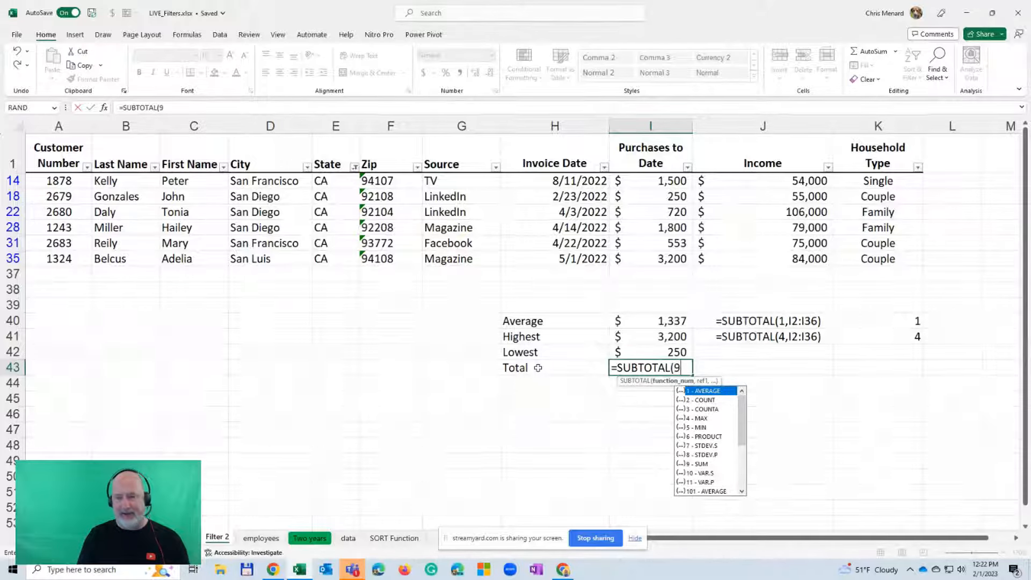
{"action": "type", "text": ",i2:"}
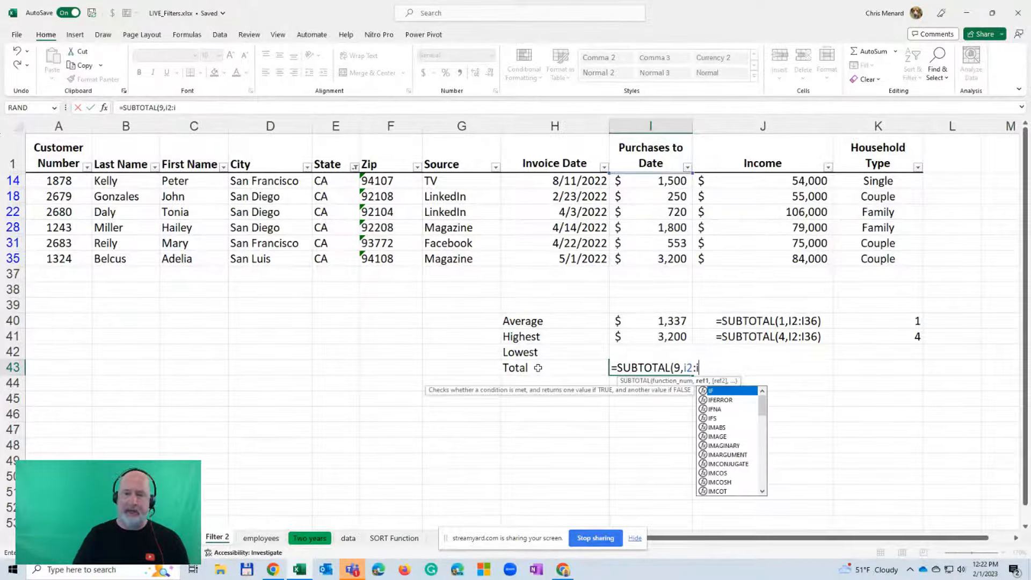
{"action": "type", "text": "i36"}
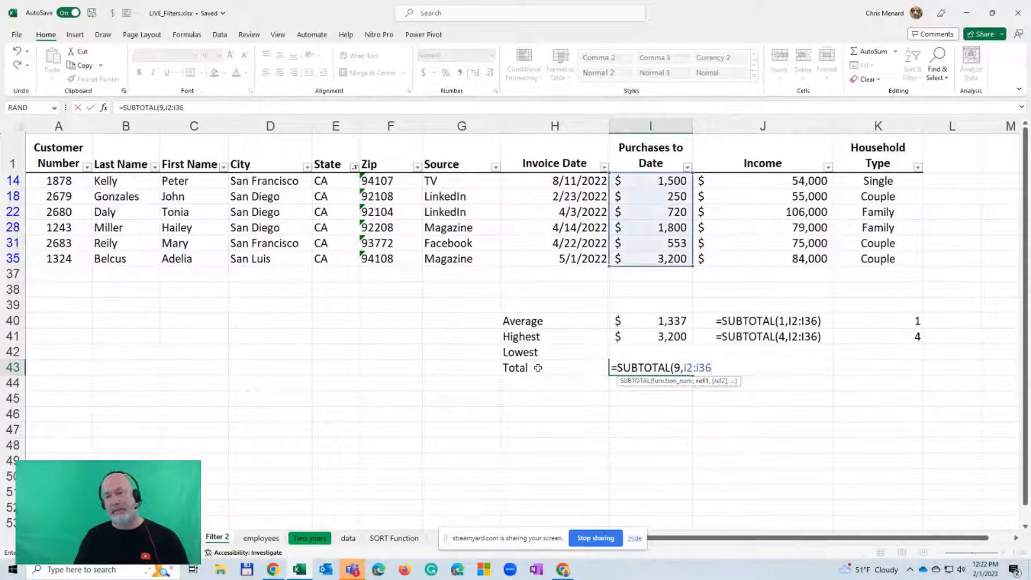
{"action": "key", "text": "Return"}
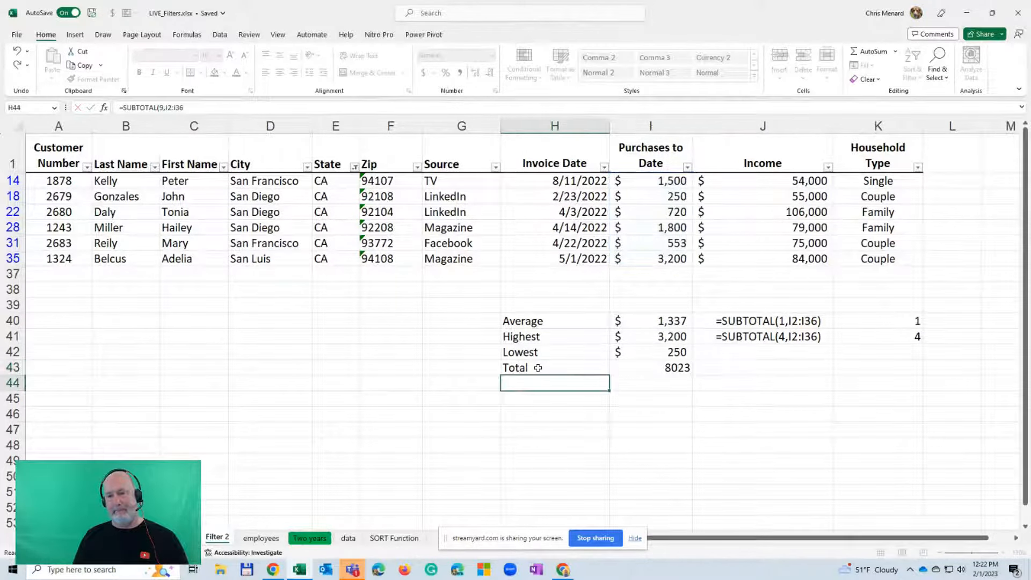
Fill the FORMULATEXT formula from J41 down to J43 so the Lowest and Total formulas are displayed too
{"action": "left_click", "coordinate": [784, 341]}
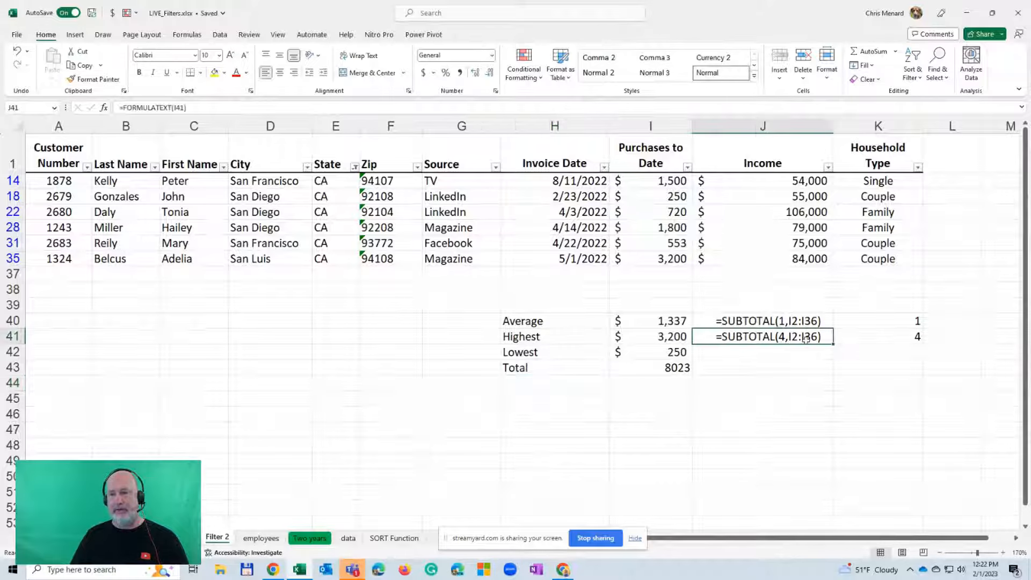
{"action": "left_click_drag", "start_coordinate": [833, 343], "coordinate": [834, 376]}
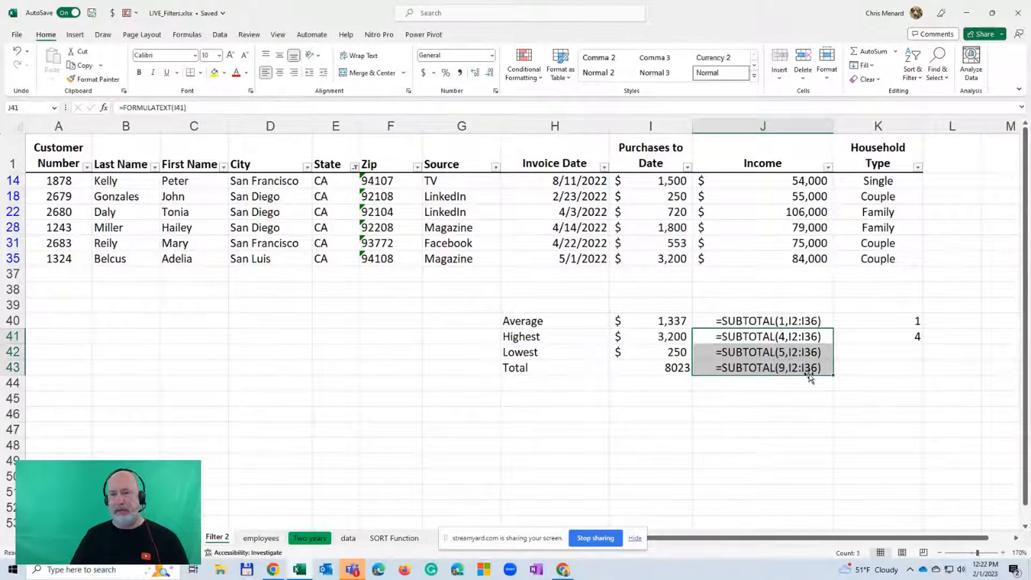
{"action": "left_click", "coordinate": [750, 320]}
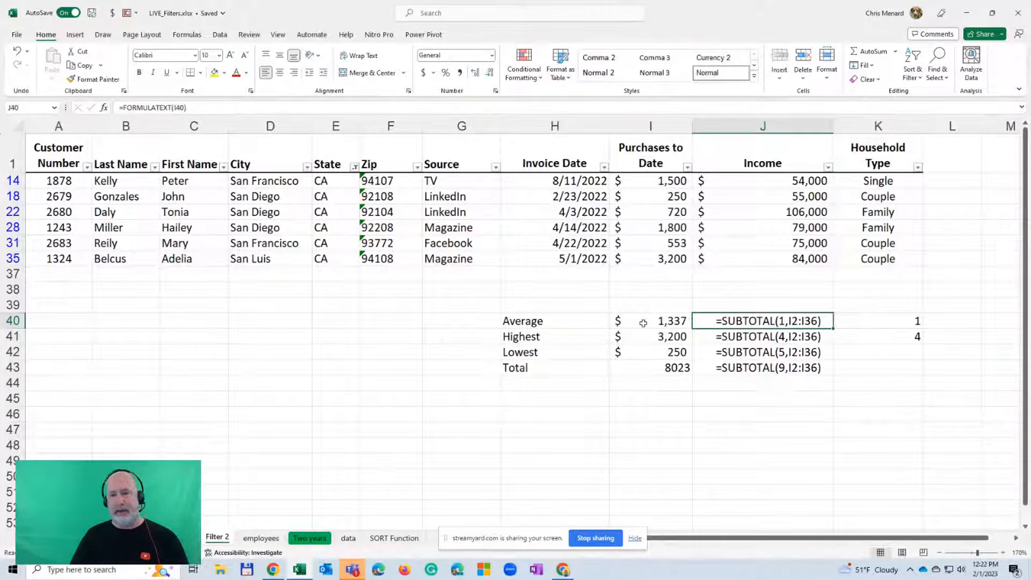
Copy the number format of the Lowest value in I42 onto the Total value in I43 with Format Painter
{"action": "left_click", "coordinate": [649, 353]}
{"action": "left_click", "coordinate": [94, 79]}
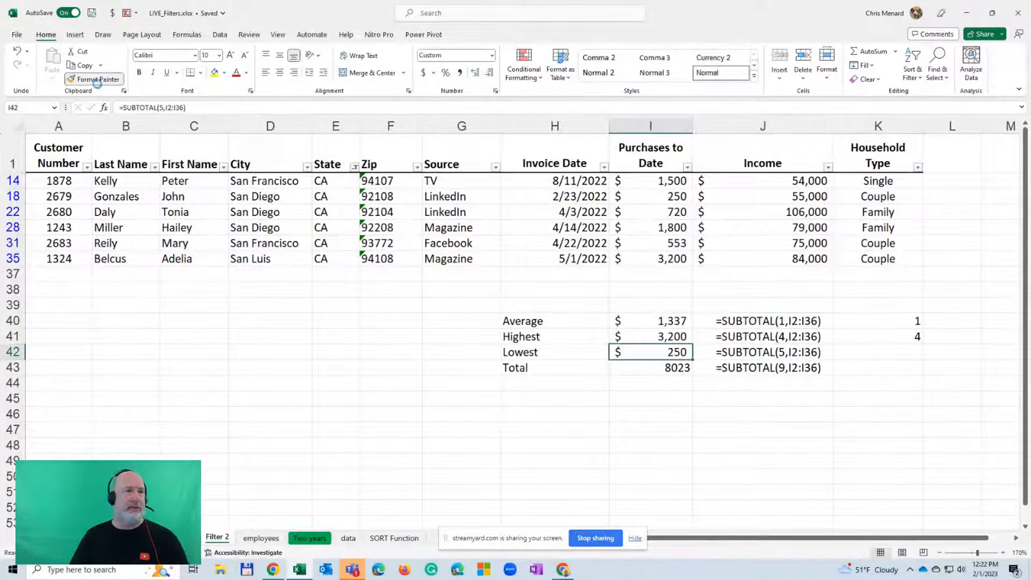
{"action": "left_click", "coordinate": [668, 366]}
{"action": "left_click", "coordinate": [553, 365]}
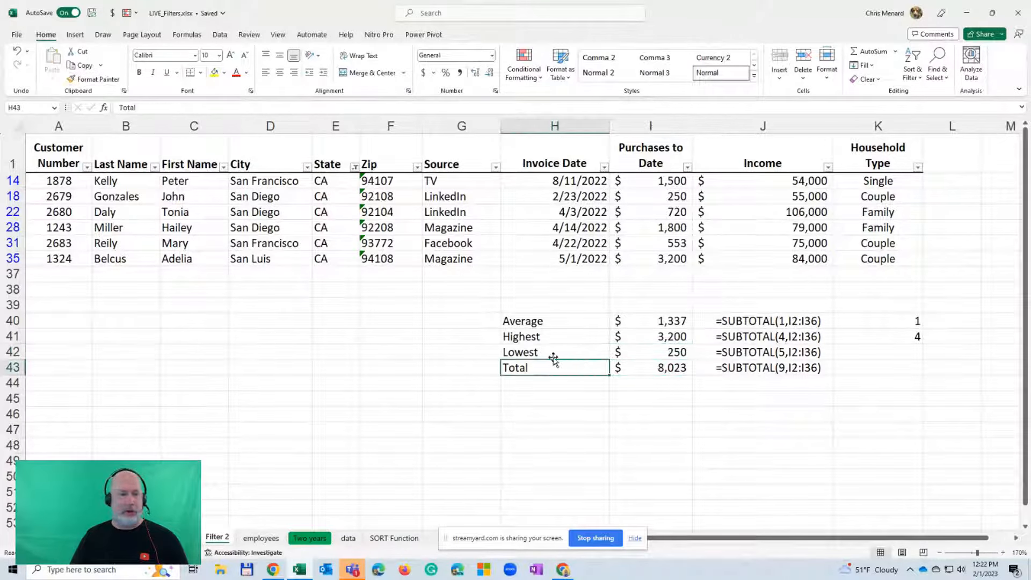
On the TOPICS sheet, fill the agenda items from Filters - Copy through Filters - Subtotals (B5:B9) with yellow
{"action": "left_click", "coordinate": [67, 538]}
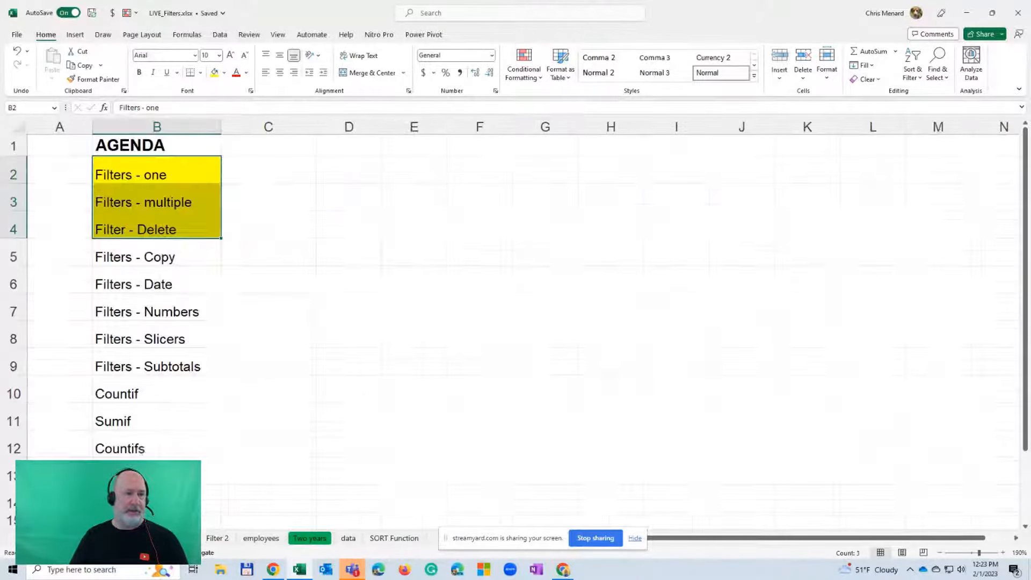
{"action": "left_click", "coordinate": [188, 337]}
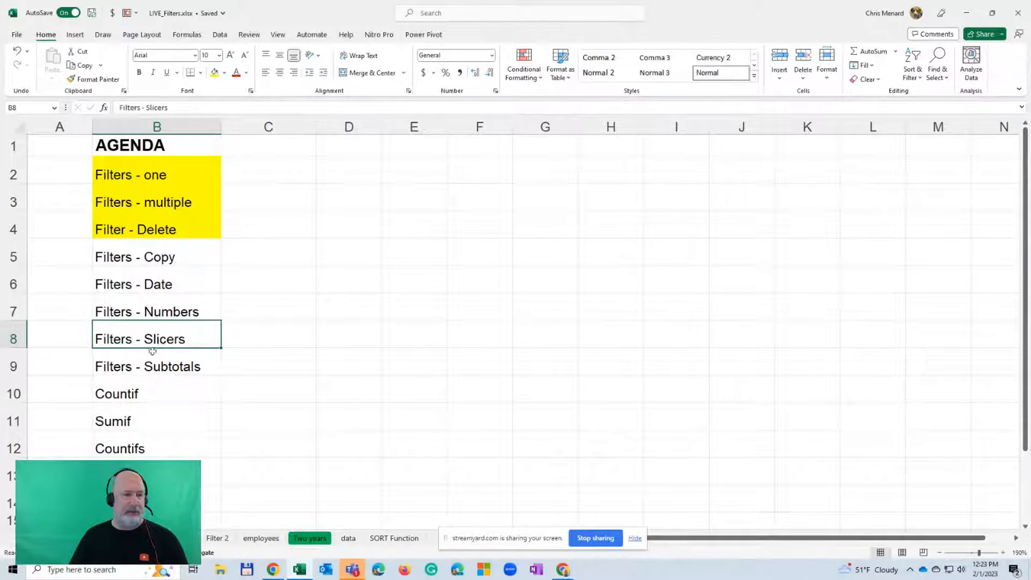
{"action": "left_click_drag", "start_coordinate": [156, 346], "coordinate": [155, 361]}
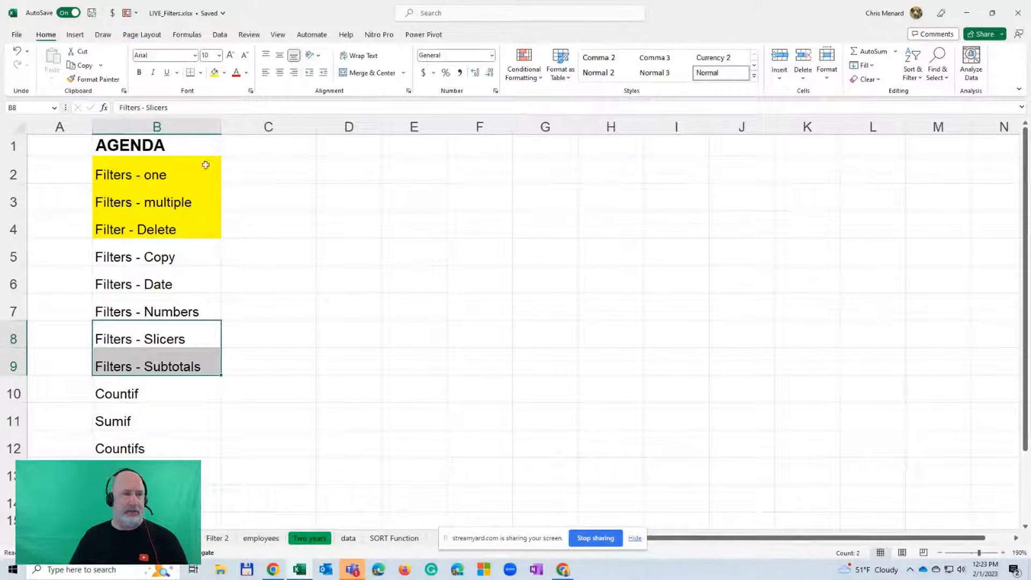
{"action": "left_click", "coordinate": [215, 73]}
{"action": "left_click_drag", "start_coordinate": [182, 241], "coordinate": [177, 305]}
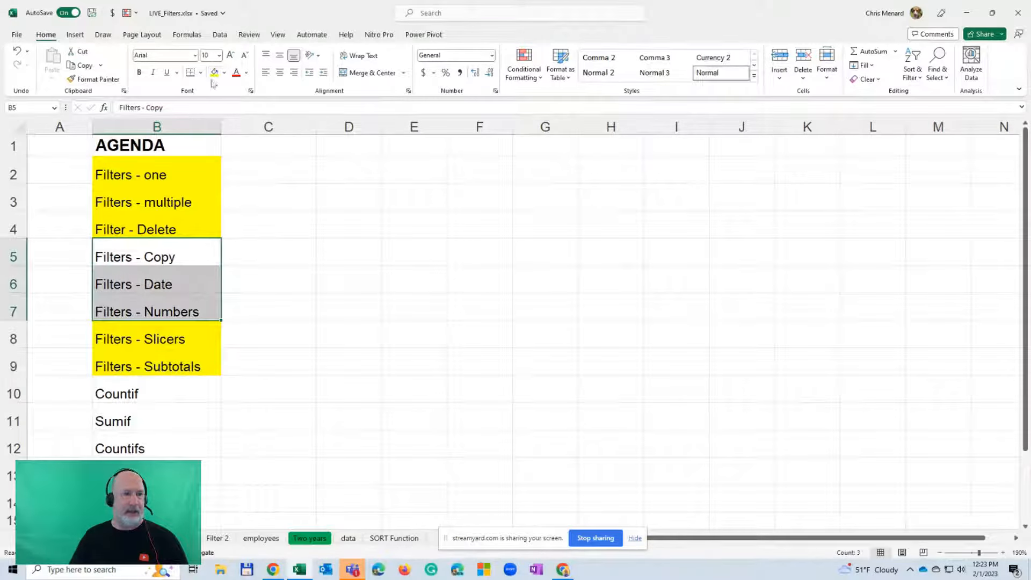
{"action": "left_click", "coordinate": [215, 73]}
{"action": "left_click", "coordinate": [169, 282]}
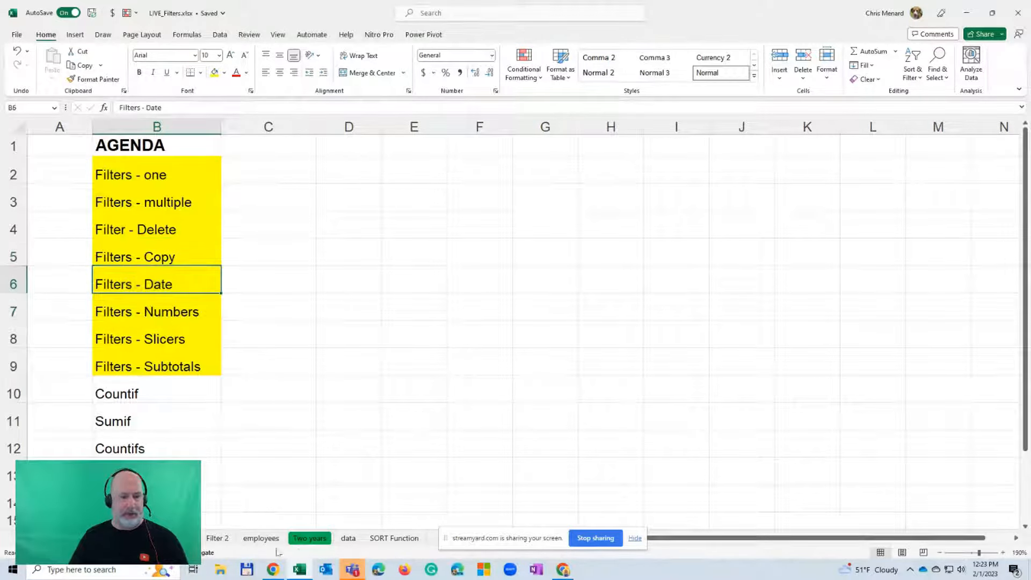
Open the Two years sheet and select a cell in its Inv Amount column
{"action": "left_click", "coordinate": [178, 538]}
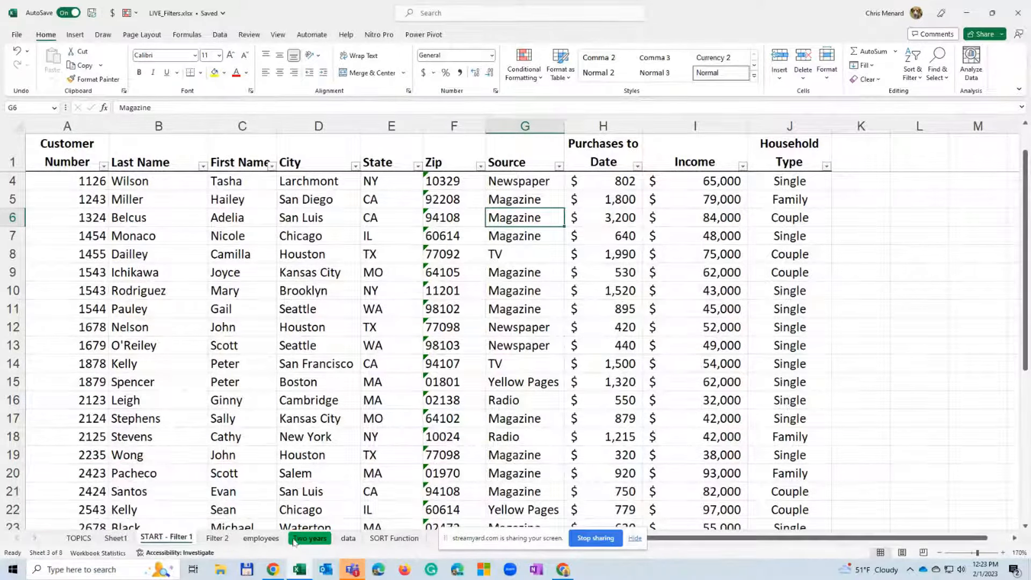
{"action": "left_click", "coordinate": [310, 538]}
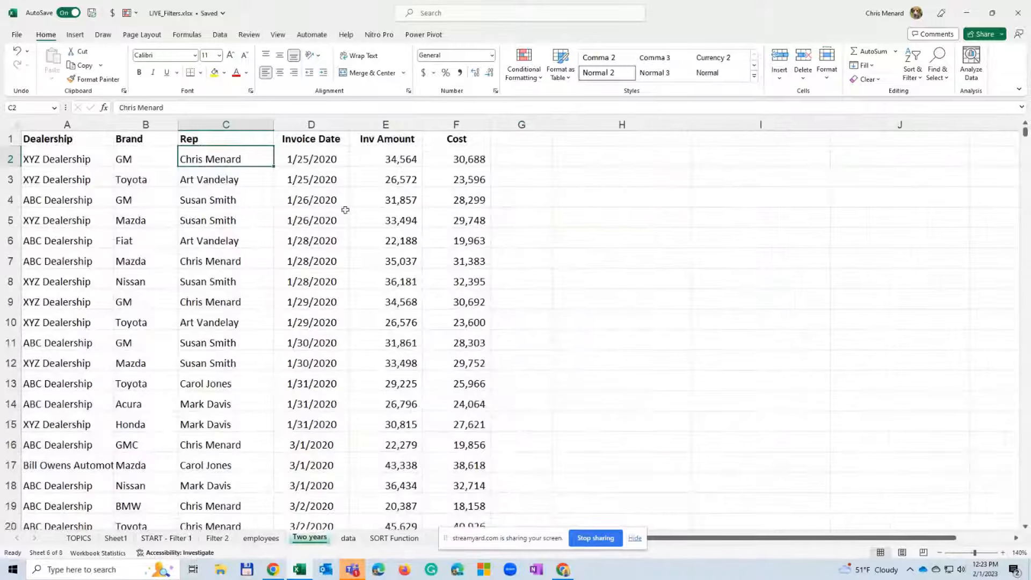
{"action": "left_click", "coordinate": [351, 177]}
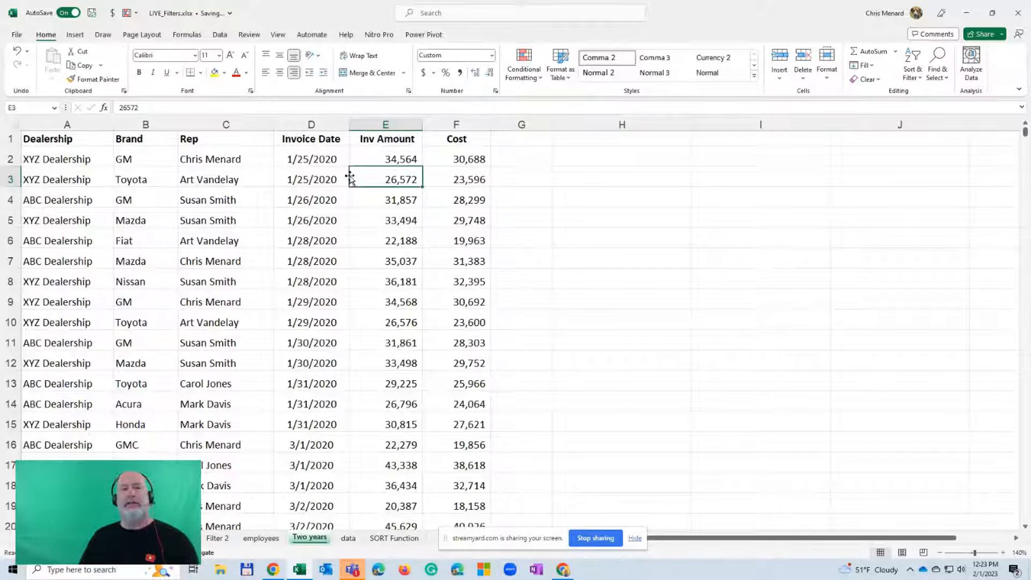
{"action": "left_click", "coordinate": [353, 159]}
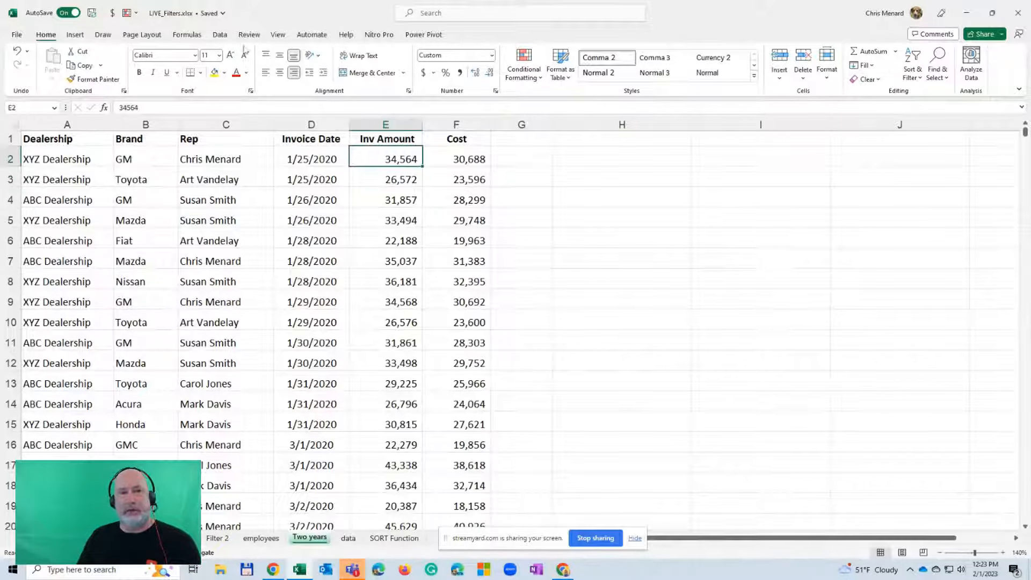
Turn on filtering for the dealership list and filter the Brand column to GM and Toyota only
{"action": "left_click", "coordinate": [220, 34]}
{"action": "left_click", "coordinate": [509, 67]}
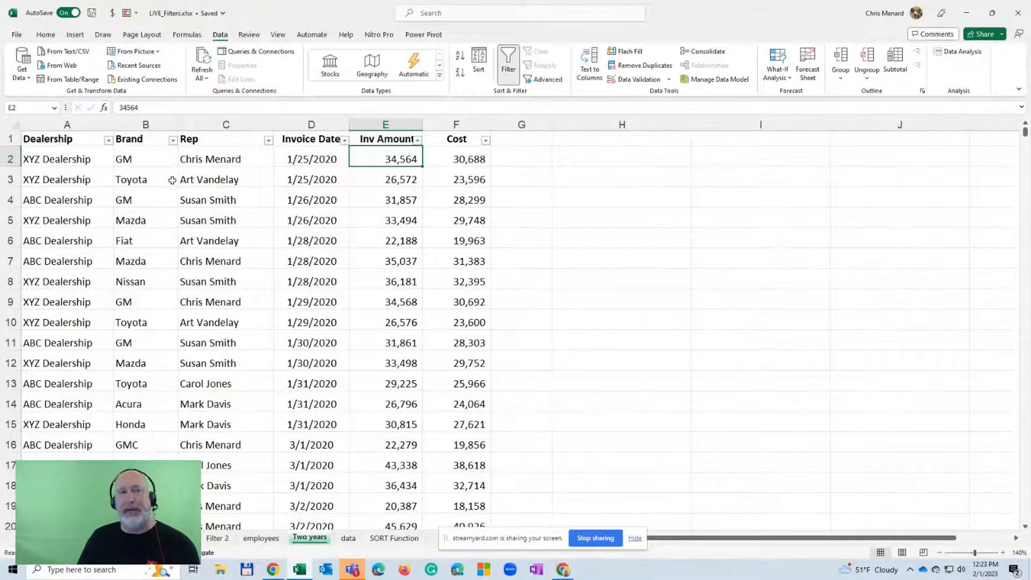
{"action": "left_click", "coordinate": [173, 140]}
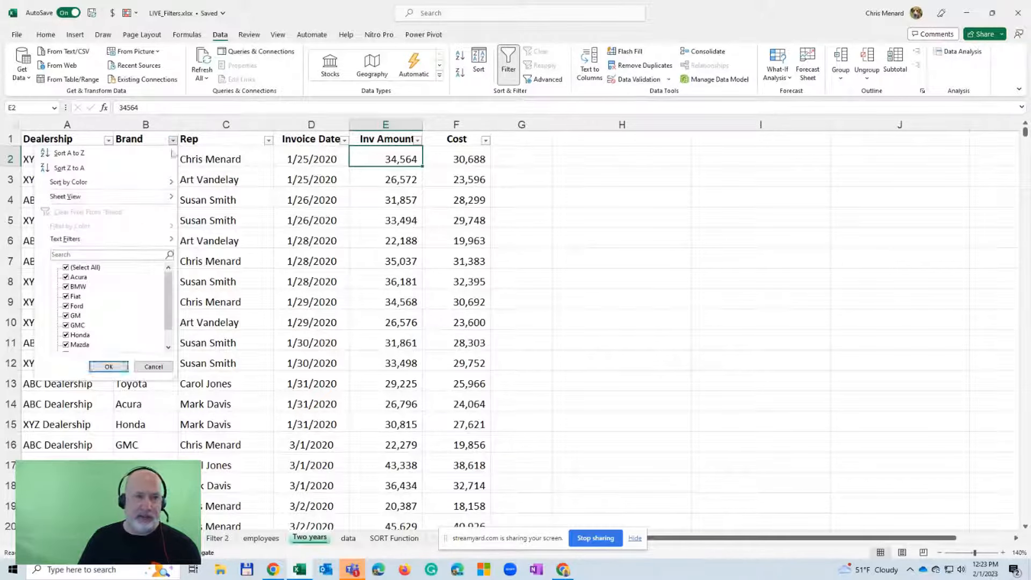
{"action": "left_click", "coordinate": [81, 268]}
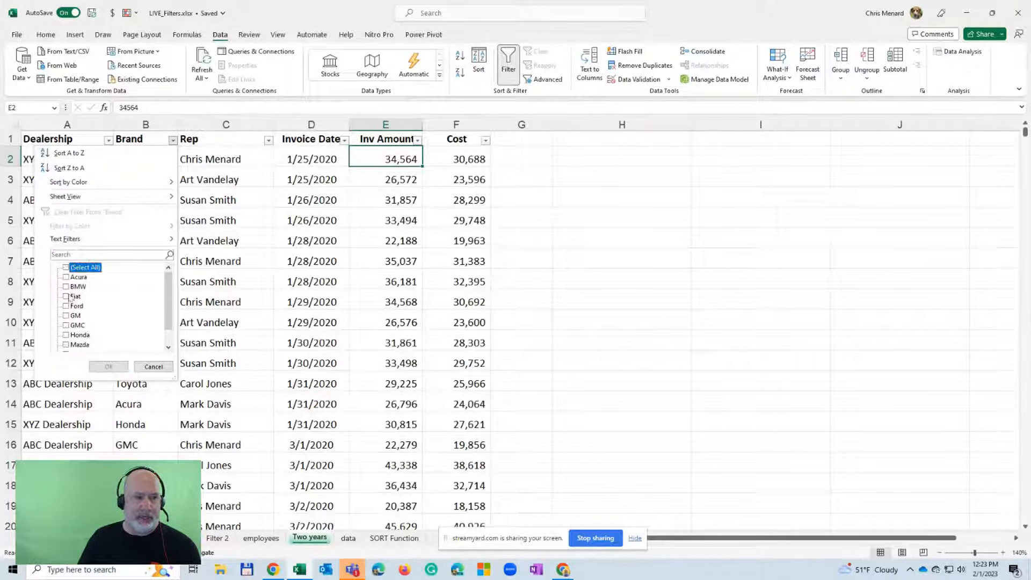
{"action": "left_click", "coordinate": [71, 316]}
{"action": "scroll", "coordinate": [123, 317], "scroll_direction": "down", "scroll_amount": 1}
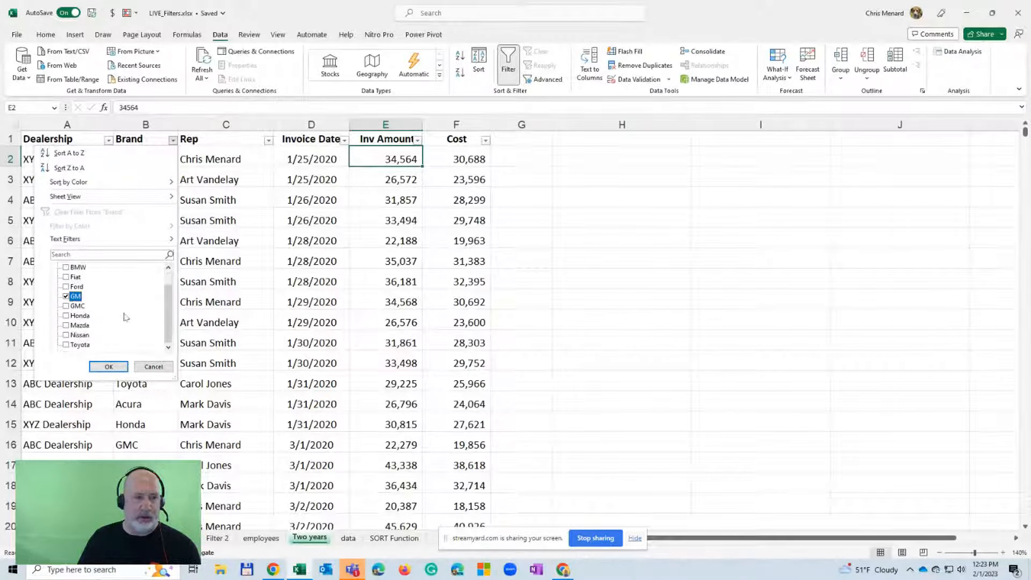
{"action": "left_click", "coordinate": [65, 344]}
{"action": "left_click", "coordinate": [108, 368]}
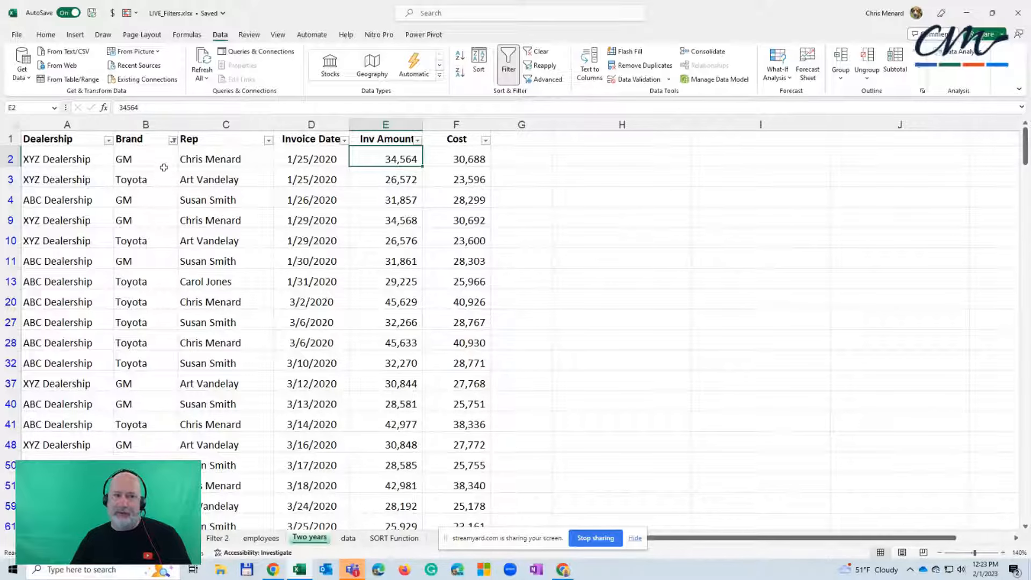
Review the selected brands in the Brand column's filter list, leaving the filter as it is
{"action": "left_click", "coordinate": [173, 141]}
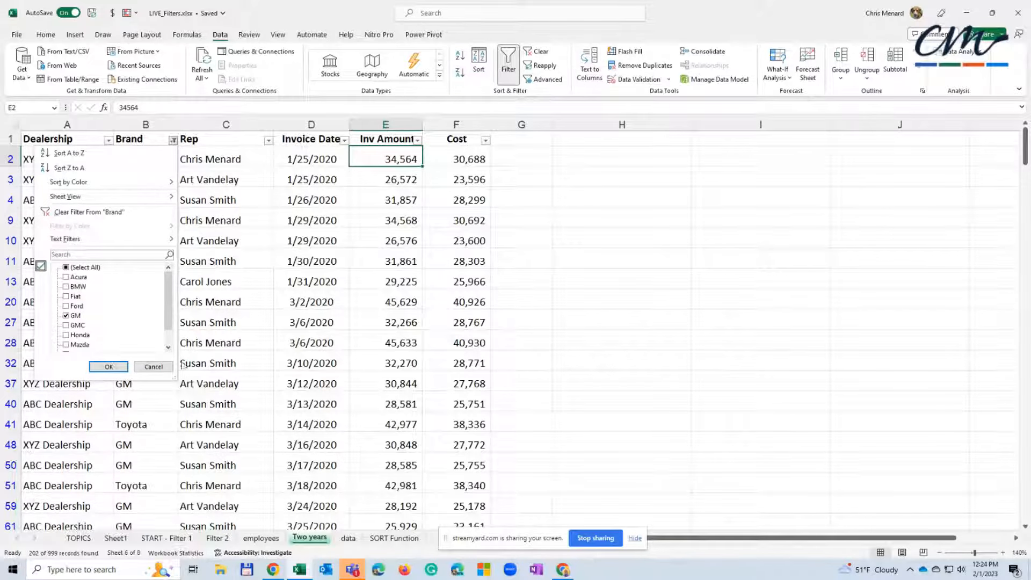
{"action": "left_click", "coordinate": [153, 367]}
{"action": "left_click", "coordinate": [242, 262]}
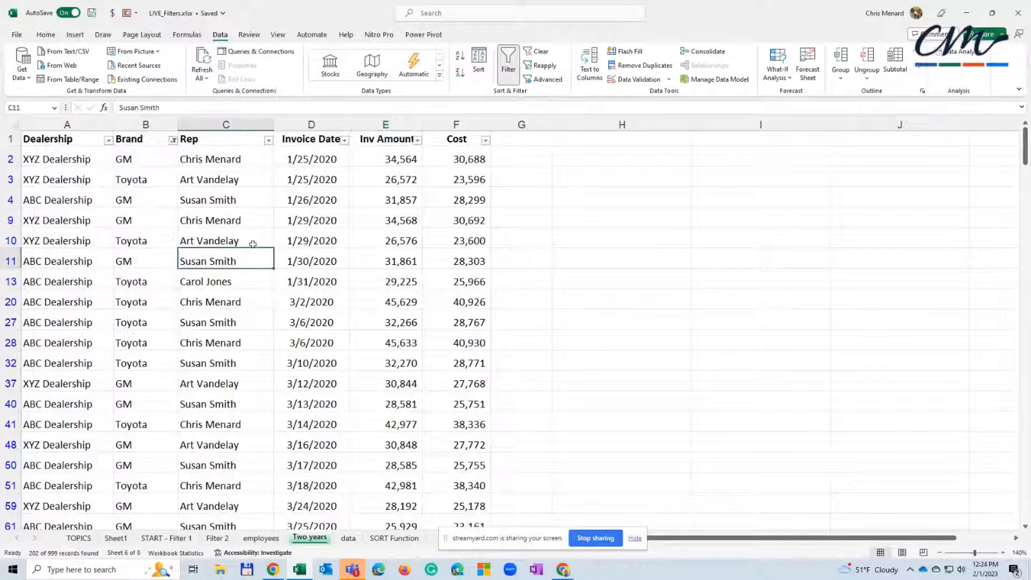
Clear the Brand filter and turn off filtering for the dealership list
{"action": "left_click", "coordinate": [535, 51]}
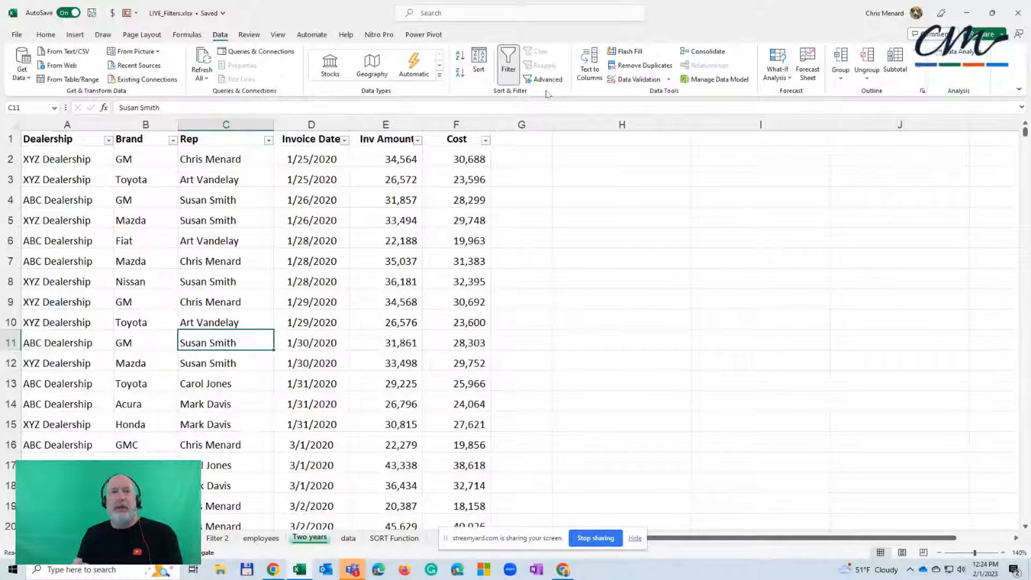
{"action": "left_click", "coordinate": [508, 63]}
{"action": "left_click", "coordinate": [403, 188]}
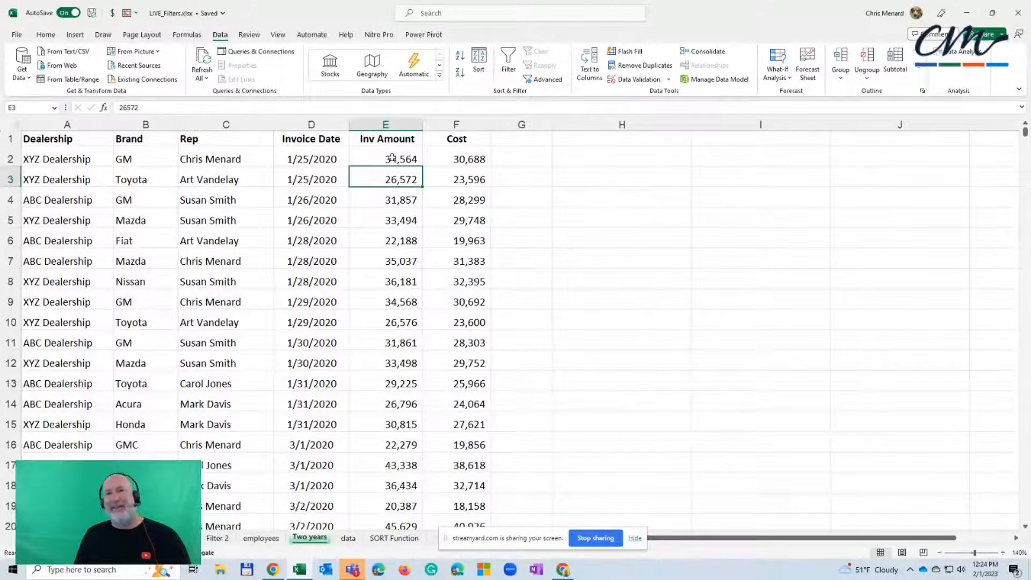
Convert the dealership data range A1:F1000 into a table with headers
{"action": "left_click", "coordinate": [385, 157]}
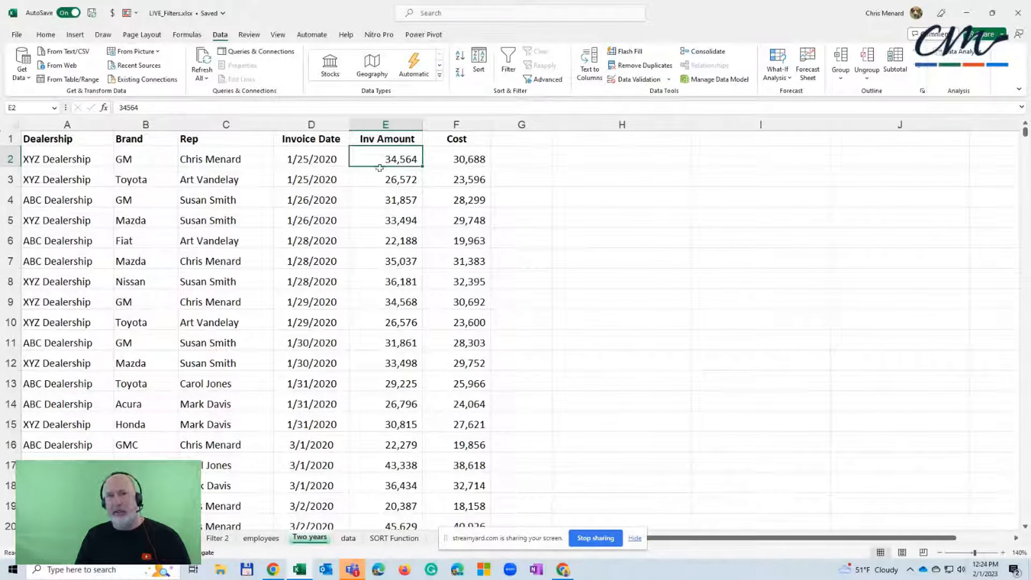
{"action": "left_click", "coordinate": [337, 159]}
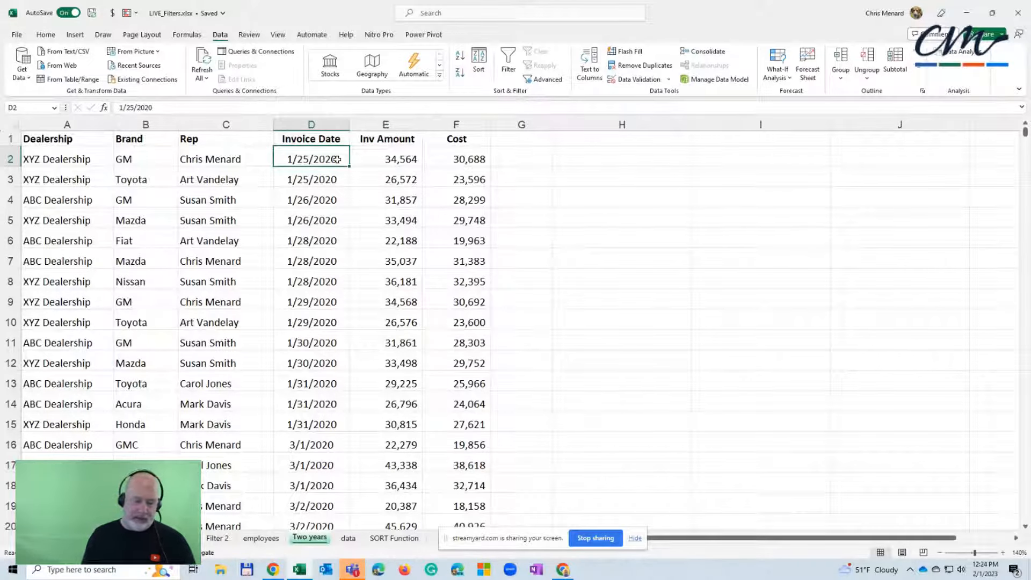
{"action": "key", "text": "ctrl+t"}
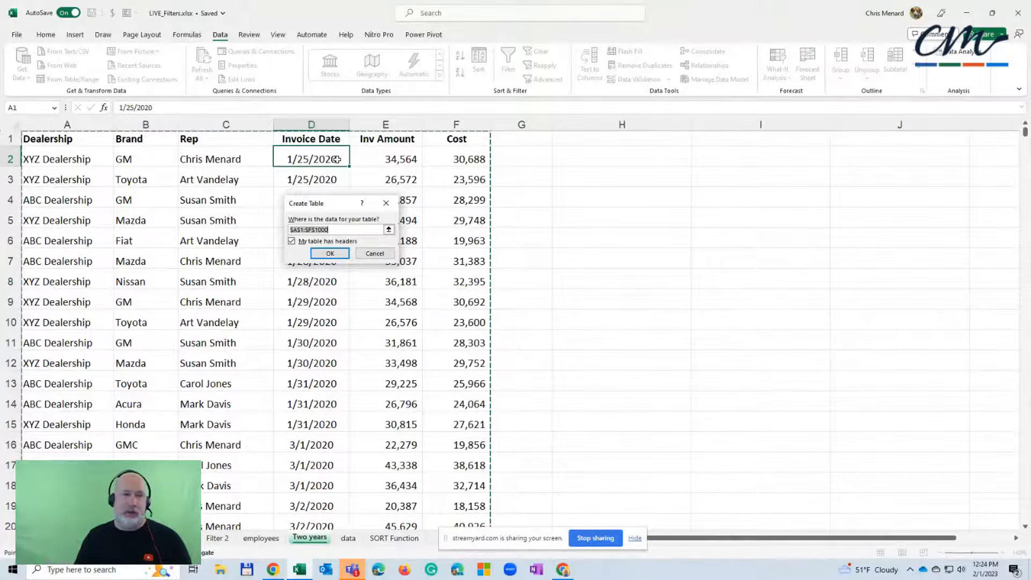
{"action": "left_click", "coordinate": [331, 252]}
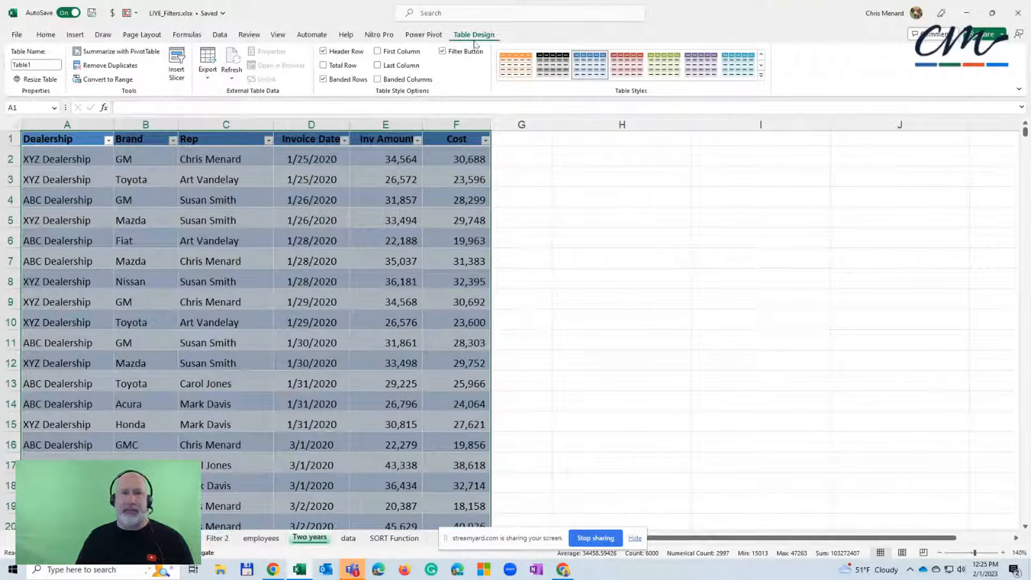
Apply the Aqua, Table Style Light 13 style to the dealership table
{"action": "left_click", "coordinate": [455, 158]}
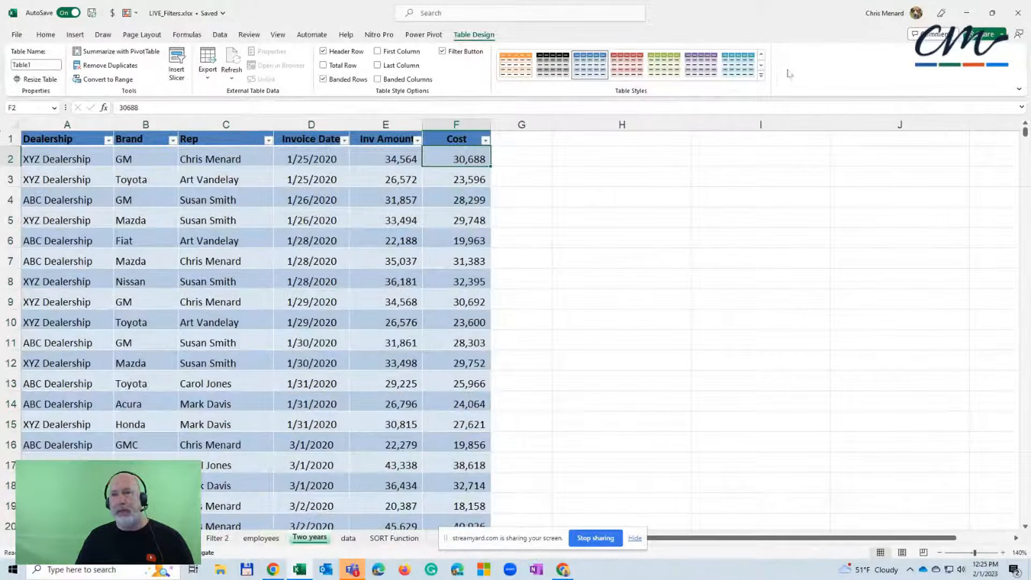
{"action": "left_click", "coordinate": [761, 78]}
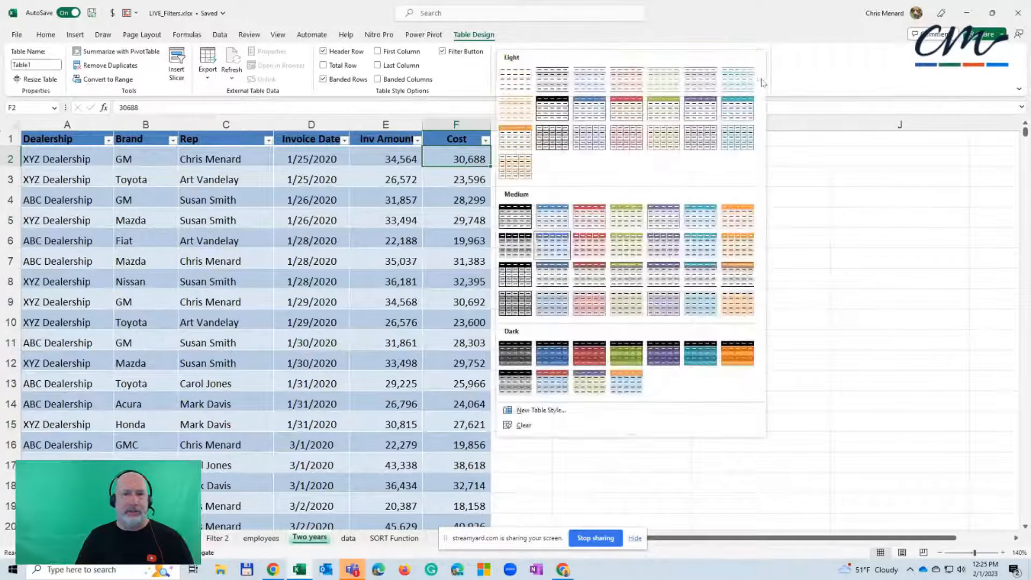
{"action": "left_click", "coordinate": [478, 38]}
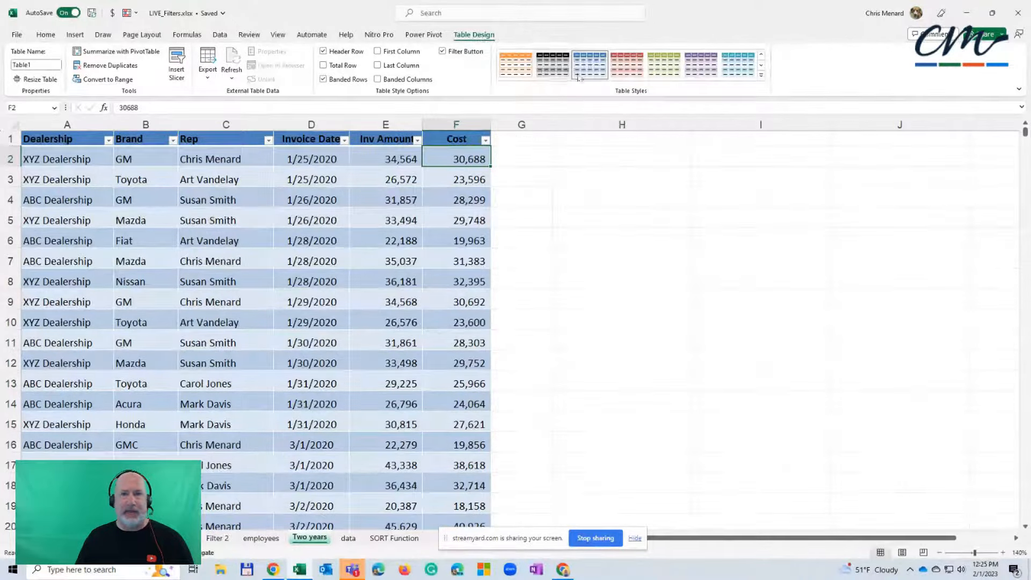
{"action": "left_click", "coordinate": [761, 75]}
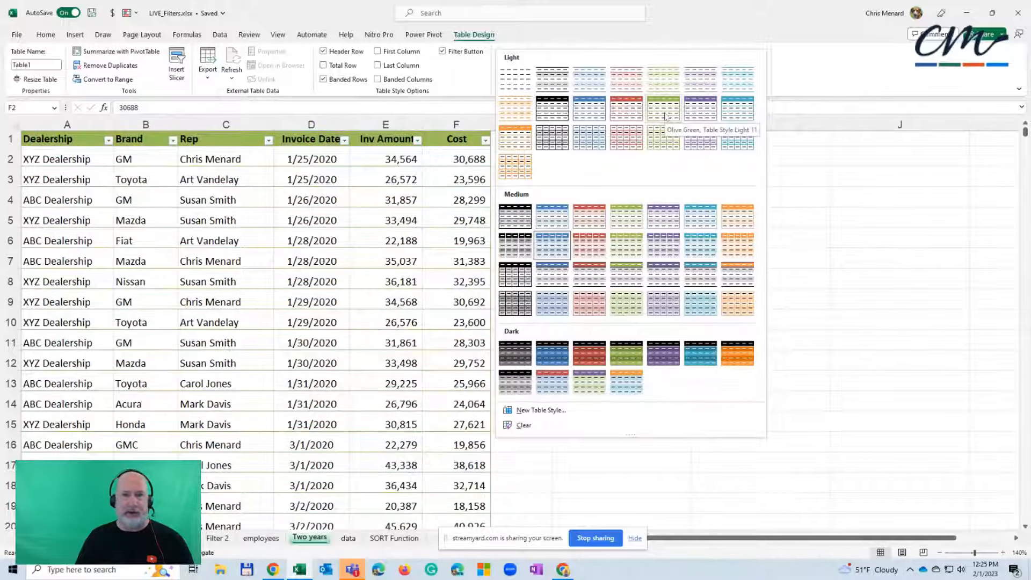
{"action": "left_click", "coordinate": [739, 113]}
{"action": "left_click", "coordinate": [459, 177]}
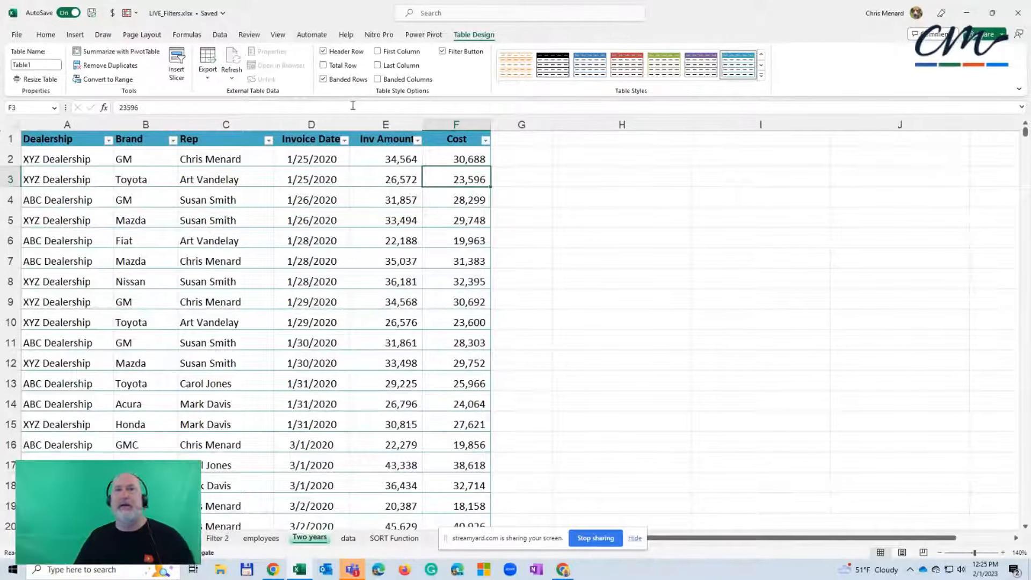
Toggle the filter buttons in the table's header row, leaving them turned off
{"action": "left_click", "coordinate": [442, 52]}
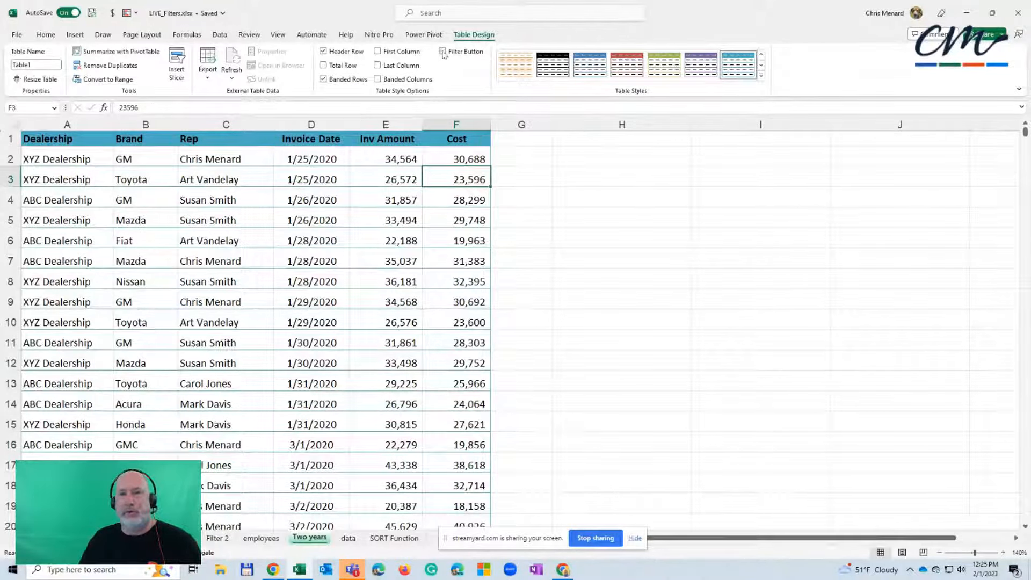
{"action": "left_click", "coordinate": [442, 52]}
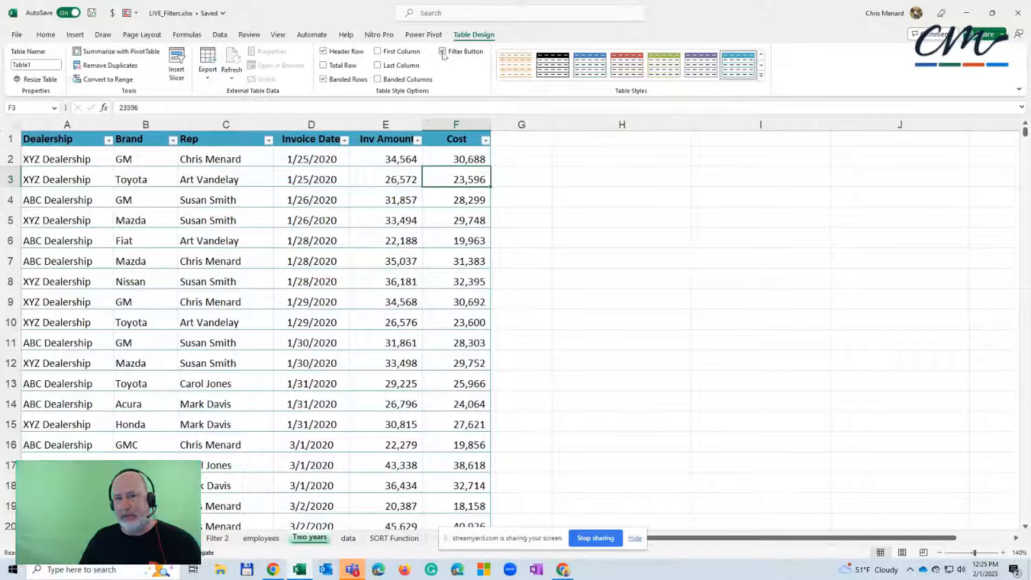
{"action": "left_click", "coordinate": [443, 52]}
{"action": "left_click", "coordinate": [442, 51]}
{"action": "left_click", "coordinate": [443, 51]}
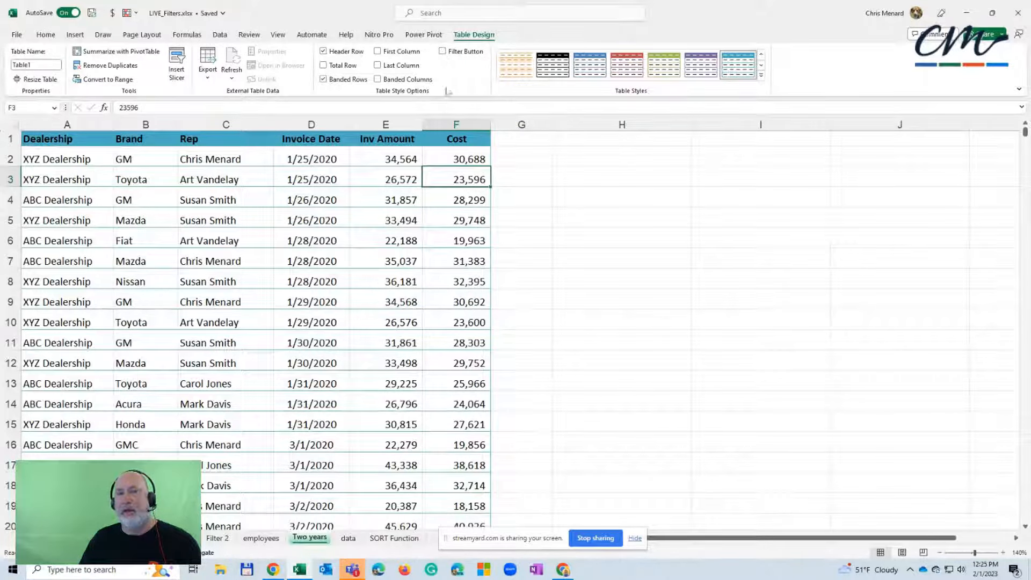
Insert slicers for the table's Dealership, Brand, Rep and Invoice Date fields
{"action": "left_click", "coordinate": [181, 76]}
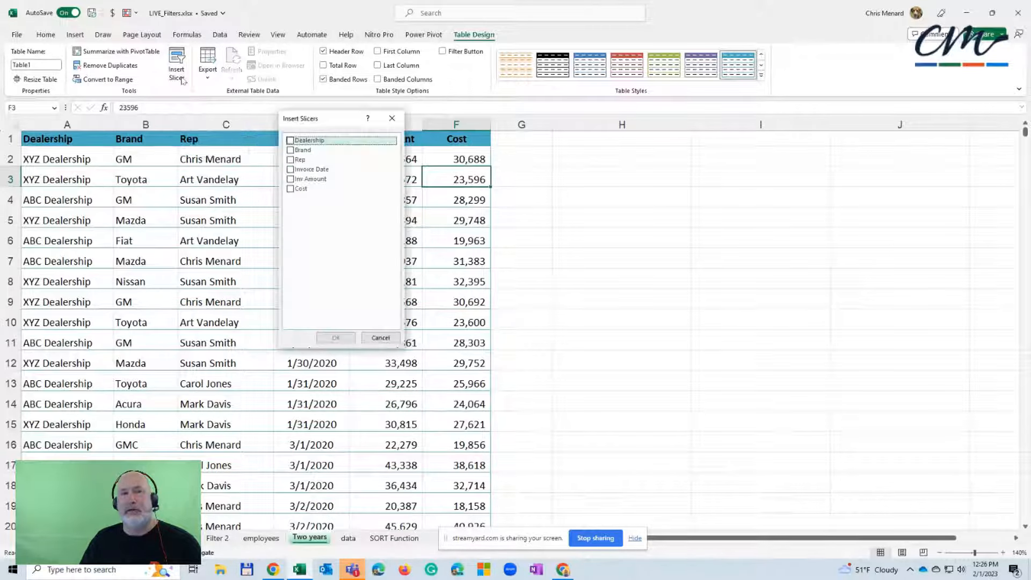
{"action": "left_click_drag", "start_coordinate": [328, 119], "coordinate": [767, 154]}
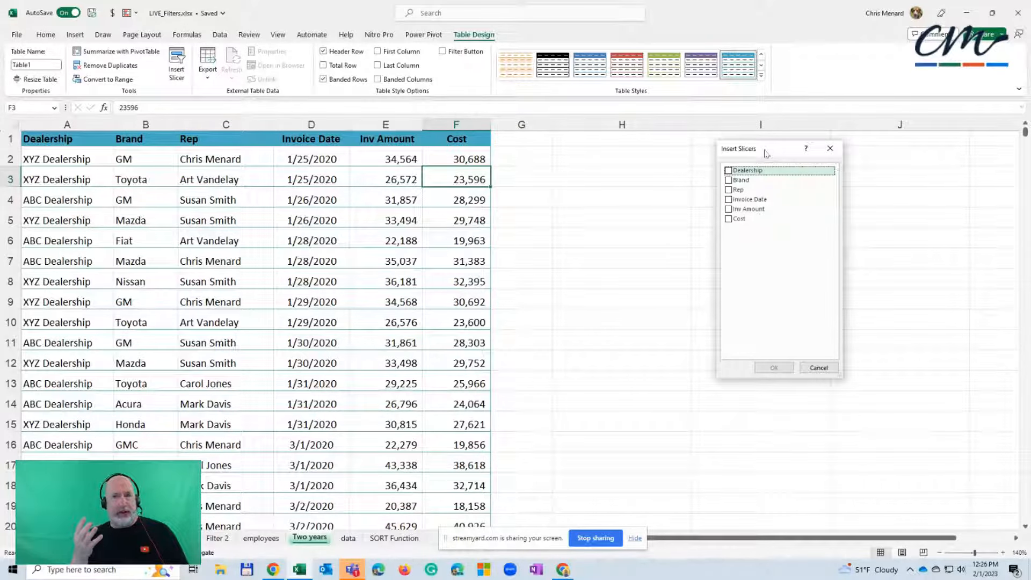
{"action": "left_click", "coordinate": [729, 170]}
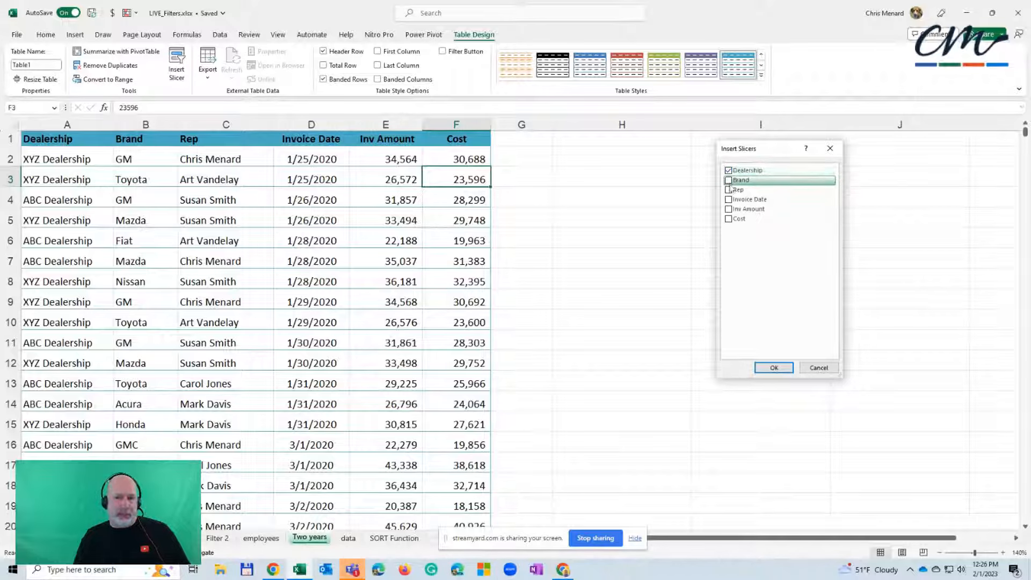
{"action": "left_click", "coordinate": [729, 182]}
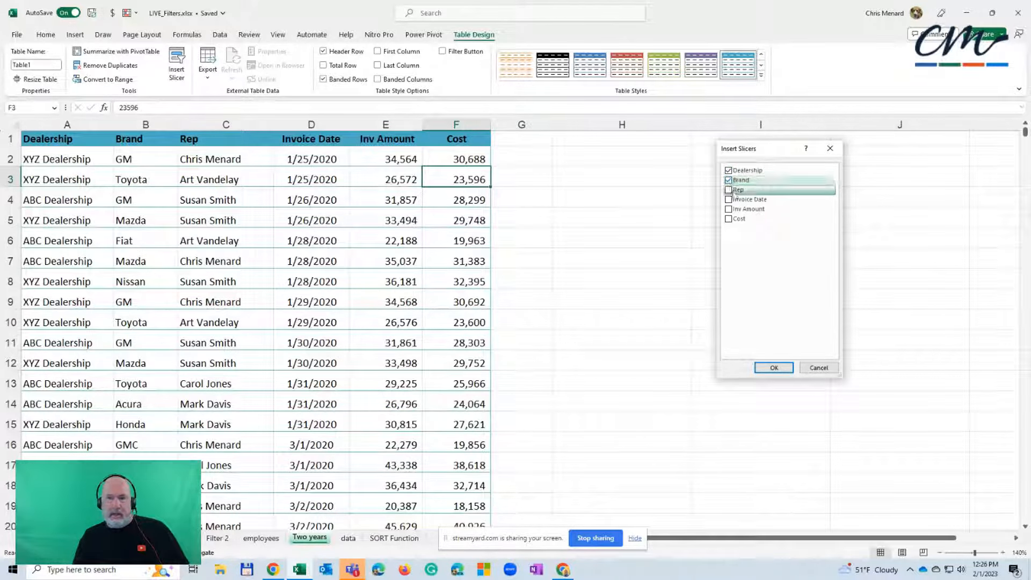
{"action": "left_click", "coordinate": [729, 190]}
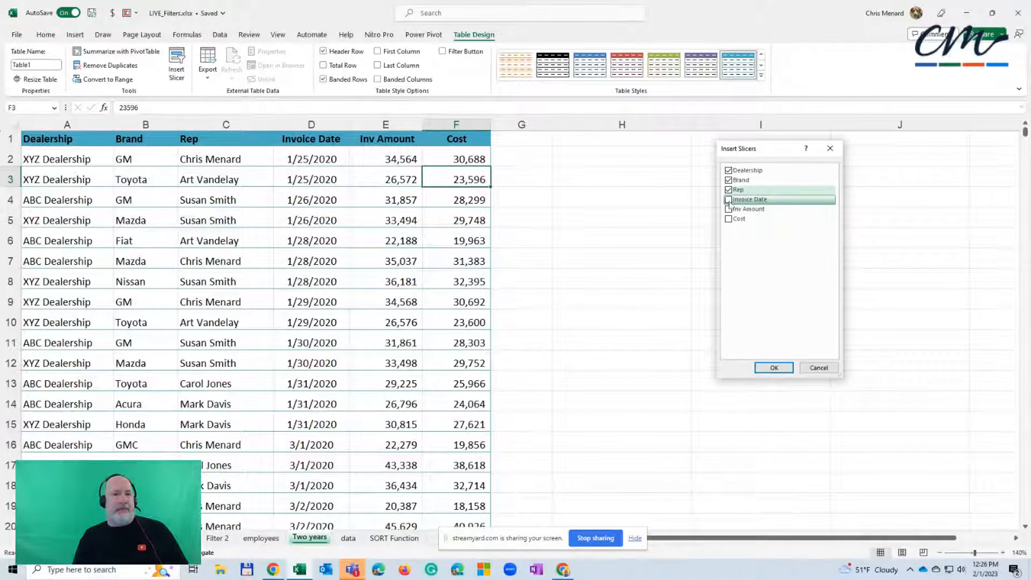
{"action": "left_click", "coordinate": [729, 200]}
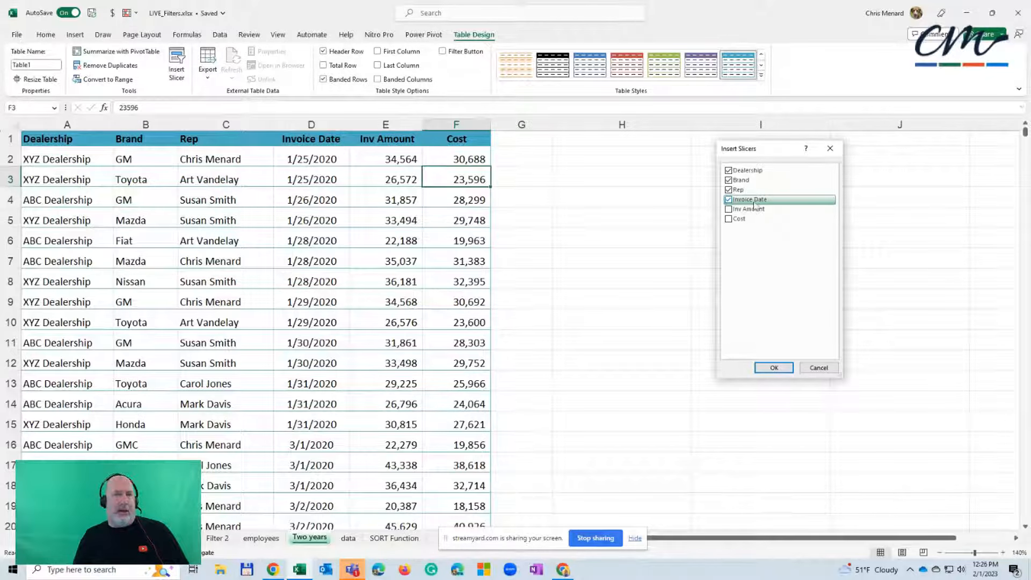
{"action": "left_click", "coordinate": [774, 368]}
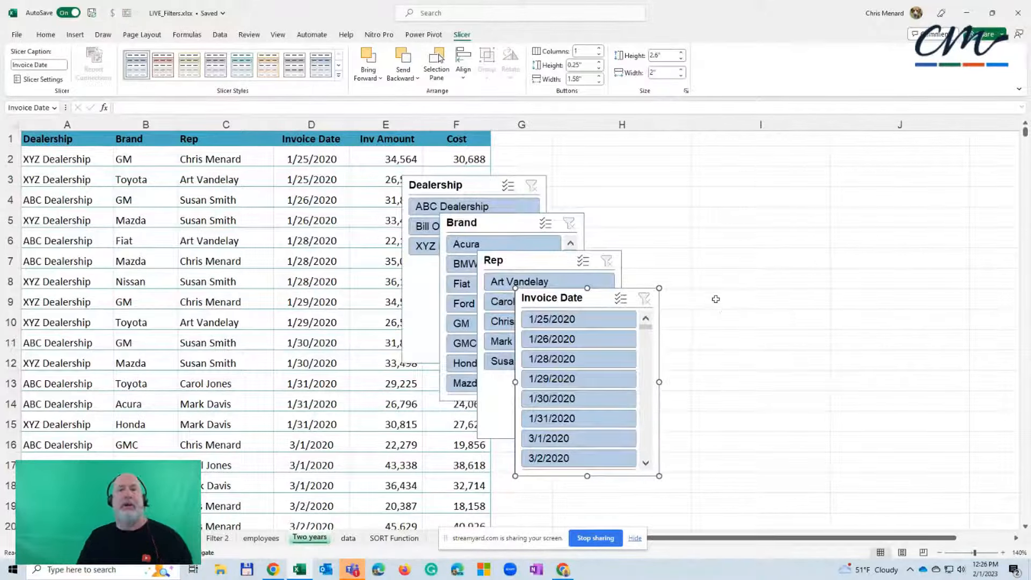
Spread the four slicers out so they no longer overlap, and shorten the Dealership slicer to about 1.62" high
{"action": "left_click", "coordinate": [710, 301]}
{"action": "left_click_drag", "start_coordinate": [589, 297], "coordinate": [907, 263]}
{"action": "left_click_drag", "start_coordinate": [545, 266], "coordinate": [730, 195]}
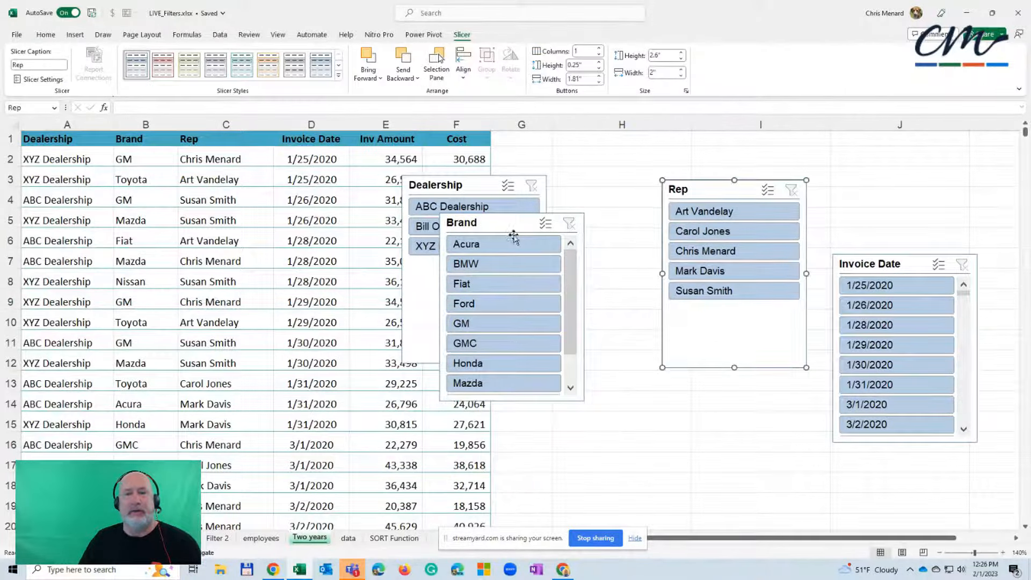
{"action": "left_click_drag", "start_coordinate": [508, 231], "coordinate": [581, 286]}
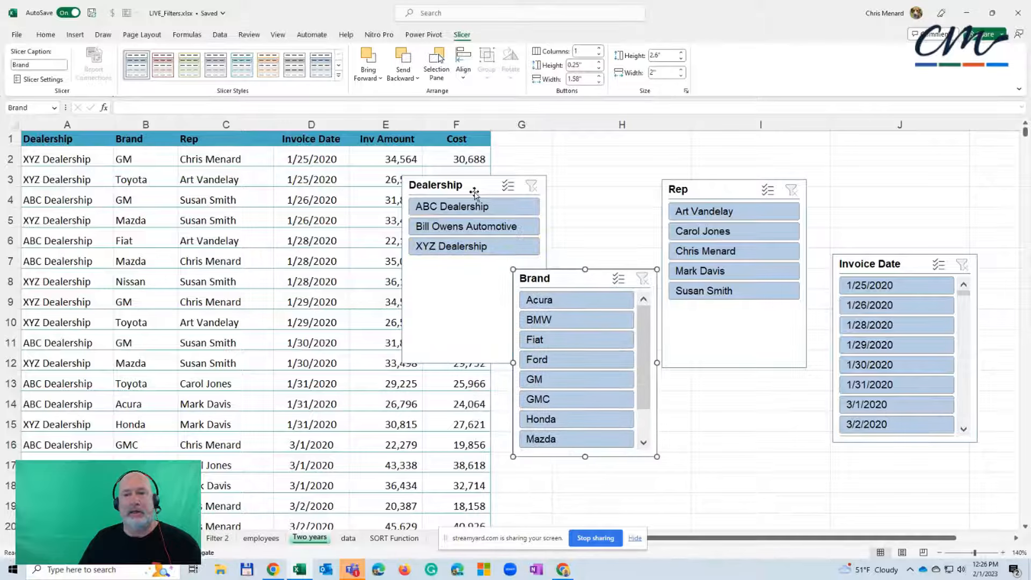
{"action": "left_click_drag", "start_coordinate": [481, 188], "coordinate": [577, 154]}
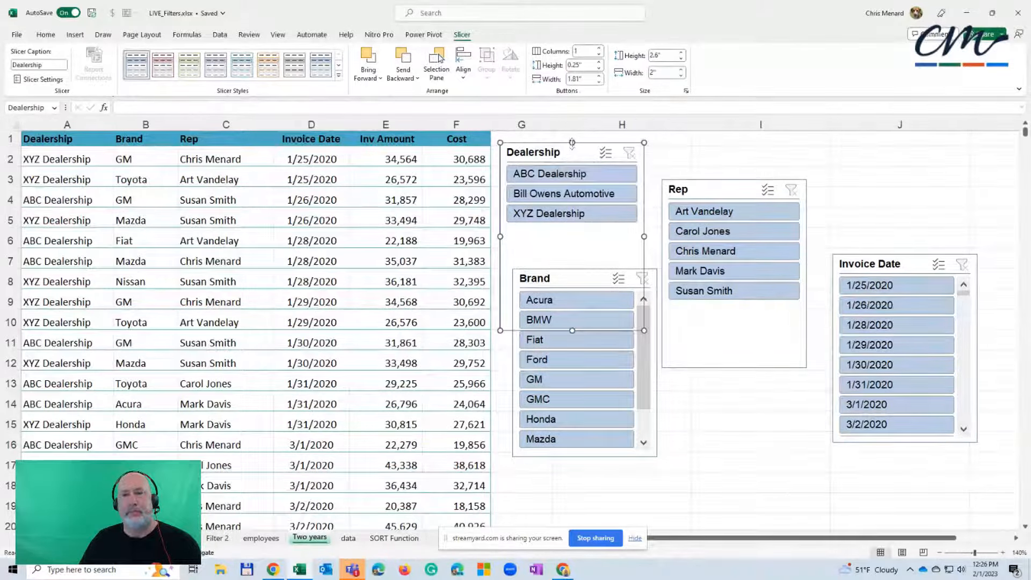
{"action": "left_click_drag", "start_coordinate": [570, 201], "coordinate": [581, 146]}
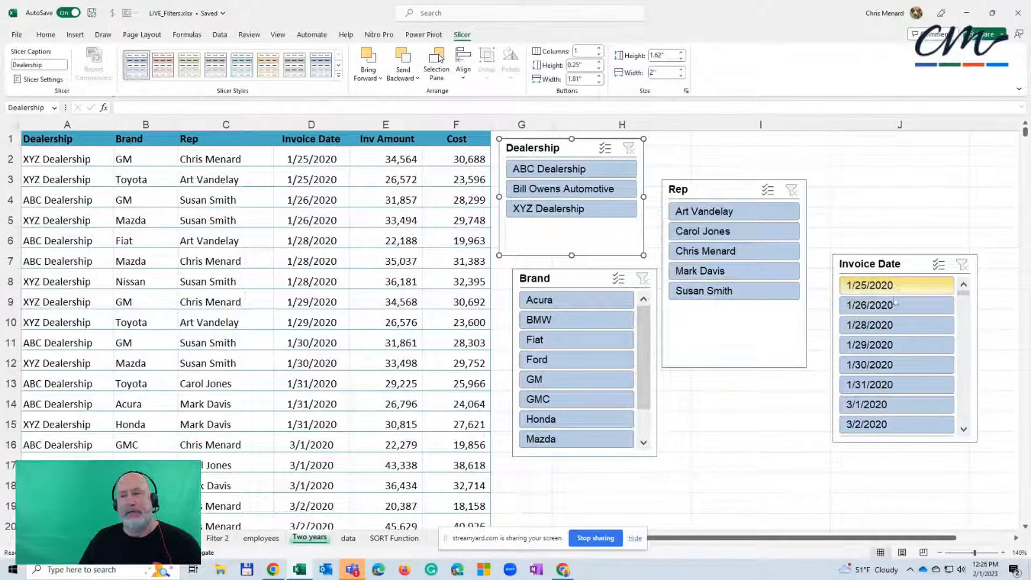
Remove the Invoice Date slicer and line up the Brand and Rep slicers in a row beside the Dealership slicer
{"action": "right_click", "coordinate": [914, 264]}
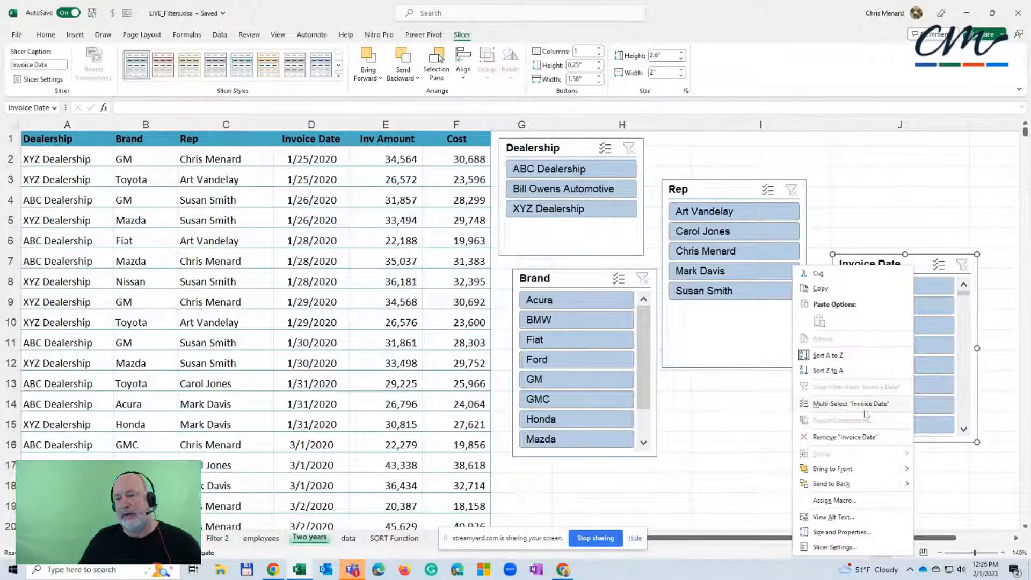
{"action": "left_click", "coordinate": [858, 438]}
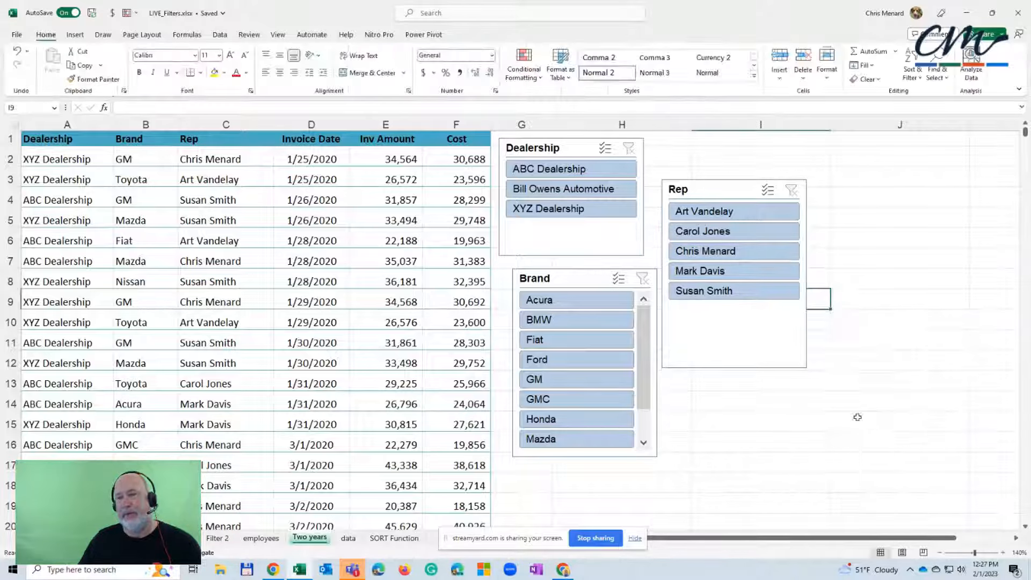
{"action": "left_click_drag", "start_coordinate": [720, 189], "coordinate": [906, 147]}
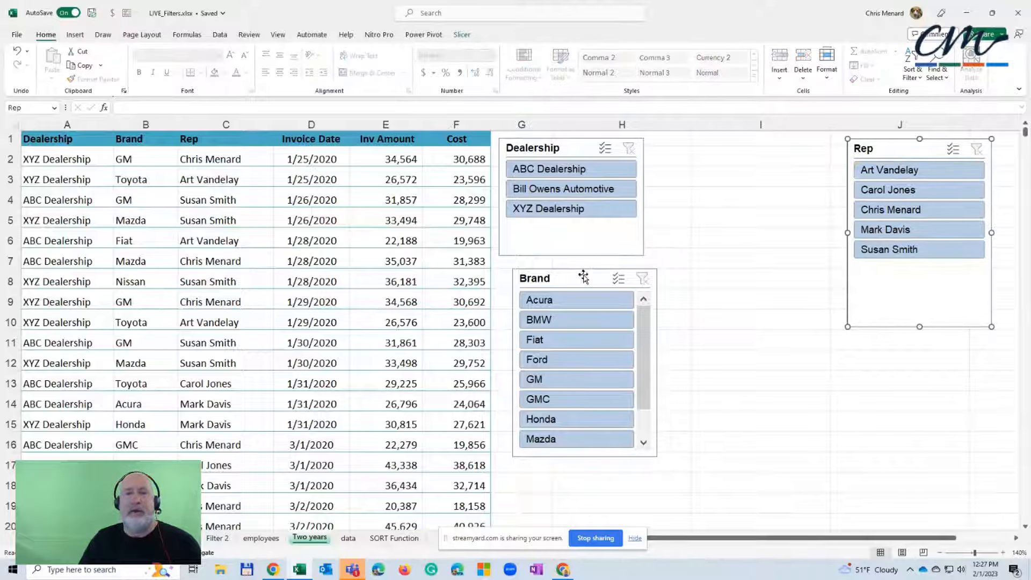
{"action": "left_click_drag", "start_coordinate": [583, 274], "coordinate": [722, 148]}
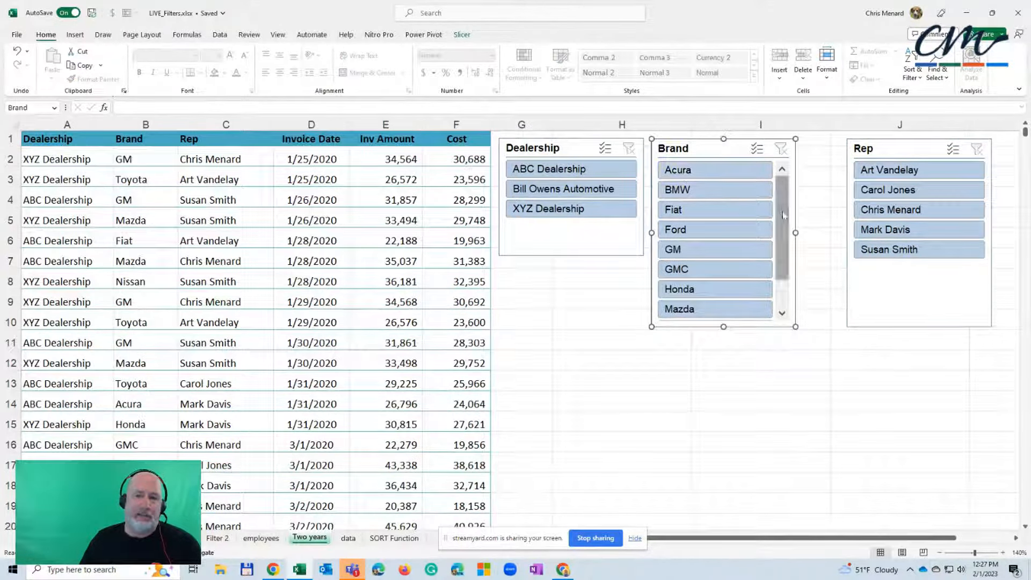
Set the Brand slicer to 3 columns and widen it to about 2.63" so the brand names fit
{"action": "scroll", "coordinate": [785, 258], "scroll_direction": "down", "scroll_amount": 2}
{"action": "scroll", "coordinate": [789, 270], "scroll_direction": "up", "scroll_amount": 2}
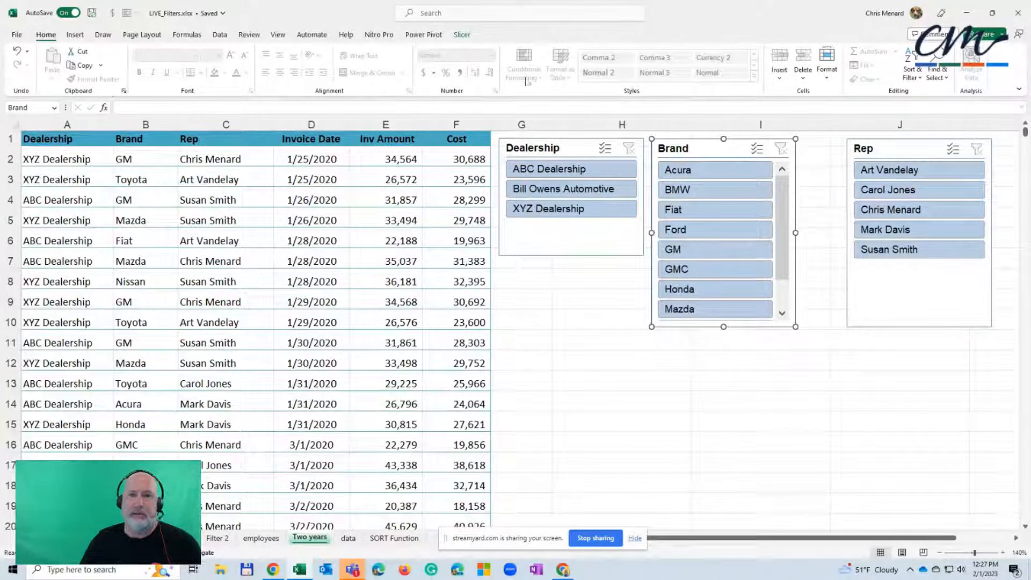
{"action": "left_click", "coordinate": [463, 35]}
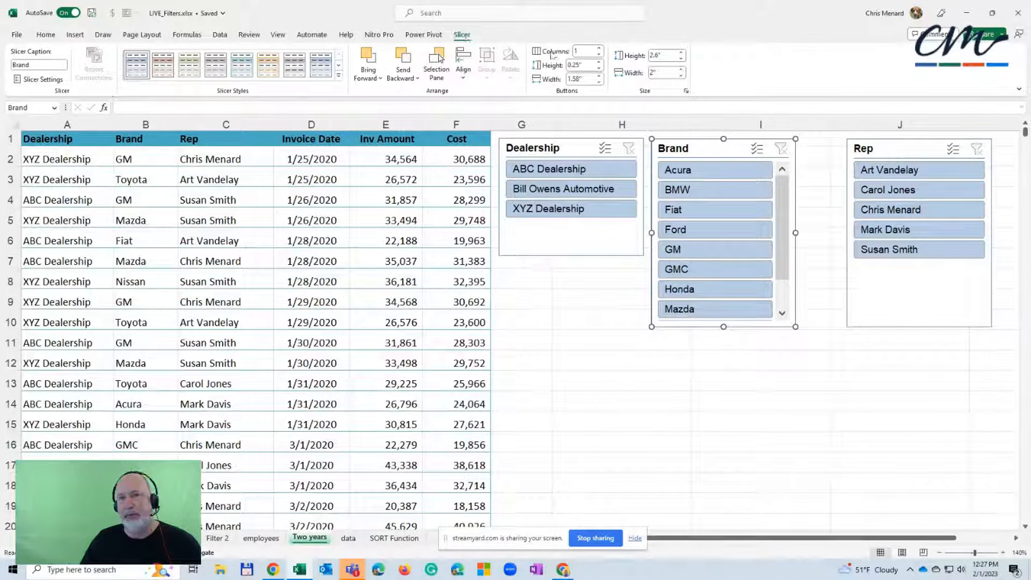
{"action": "left_click", "coordinate": [598, 48]}
{"action": "left_click", "coordinate": [599, 48]}
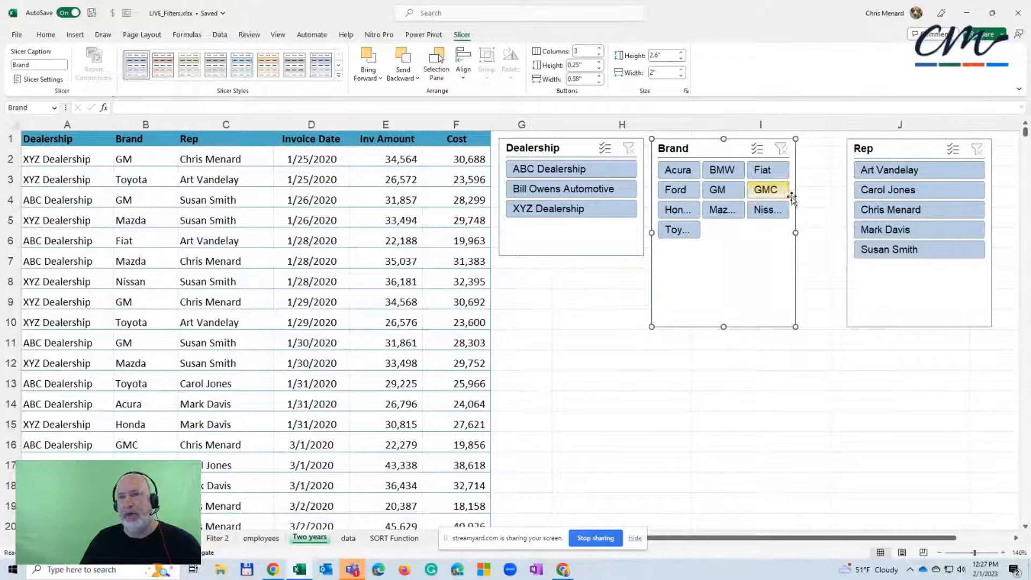
{"action": "left_click_drag", "start_coordinate": [798, 233], "coordinate": [841, 232]}
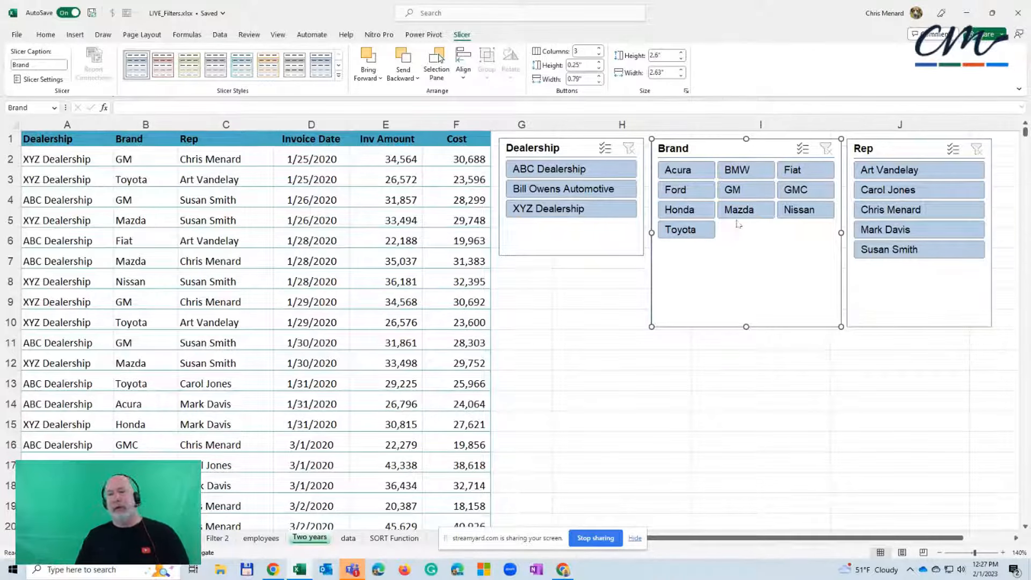
Try out GM and Toyota selections in the Brand slicer, and clear its filter
{"action": "left_click", "coordinate": [744, 194]}
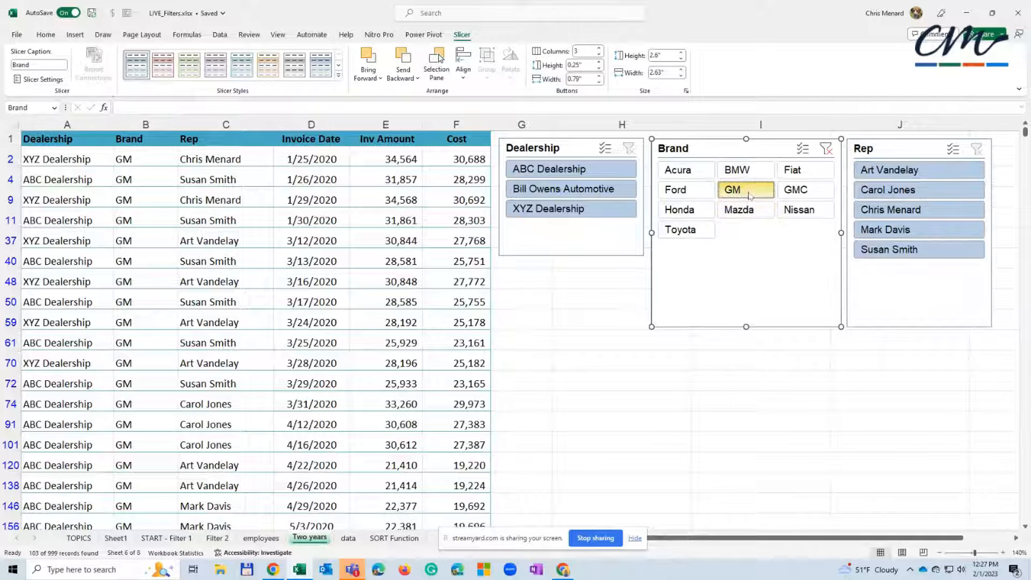
{"action": "left_click", "coordinate": [686, 229], "text": "ctrl"}
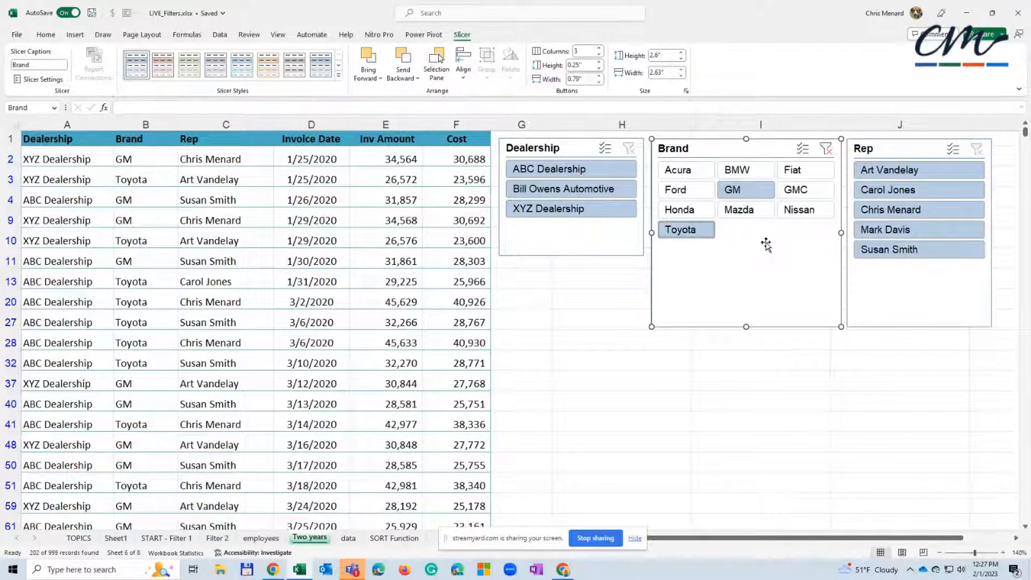
{"action": "left_click", "coordinate": [707, 235]}
{"action": "left_click", "coordinate": [741, 190]}
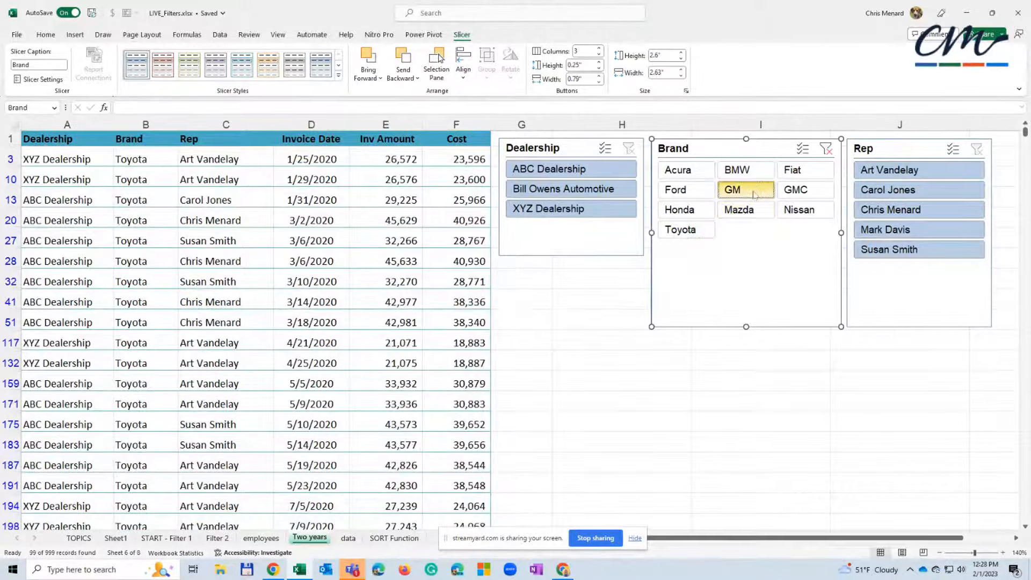
{"action": "left_click", "coordinate": [826, 149]}
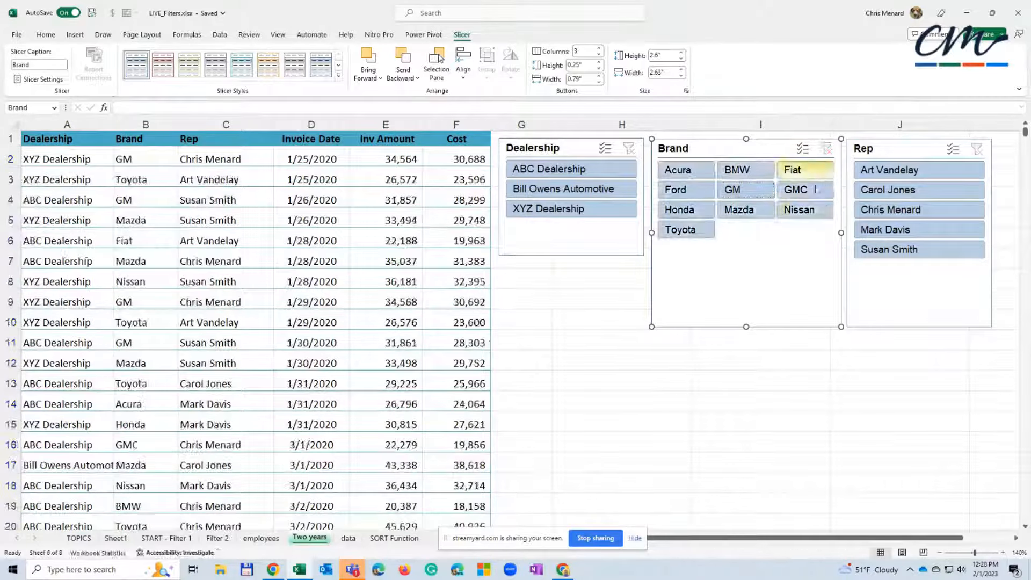
Turn on multi-select in the Brand slicer and exclude GM, Ford and Mazda
{"action": "left_click", "coordinate": [804, 156]}
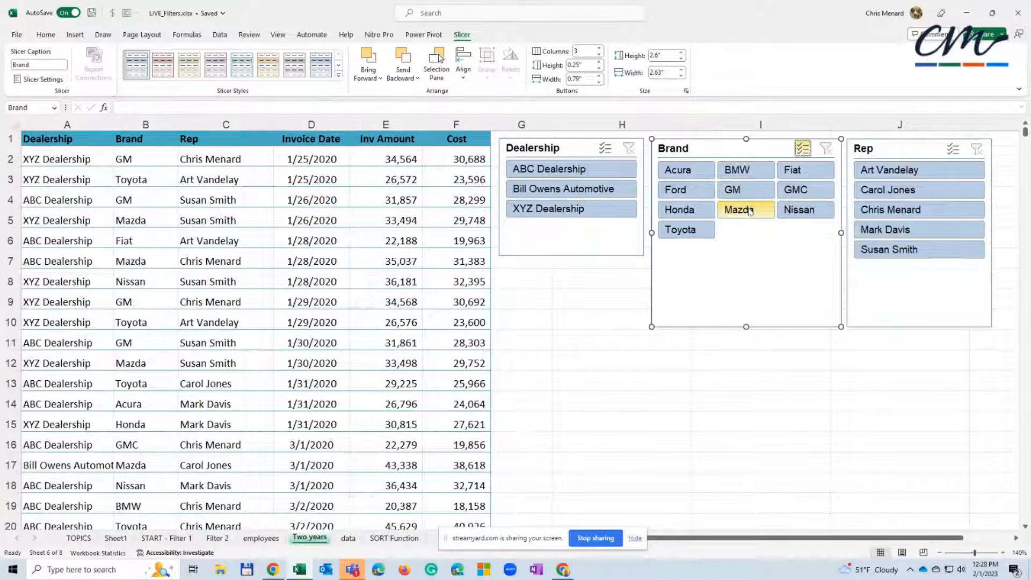
{"action": "left_click", "coordinate": [746, 191]}
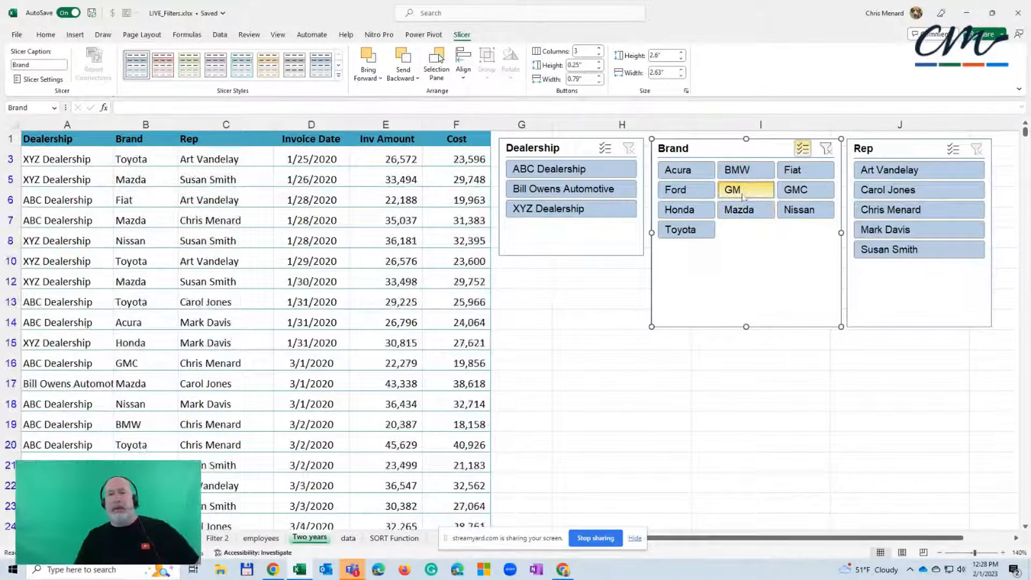
{"action": "left_click", "coordinate": [687, 193]}
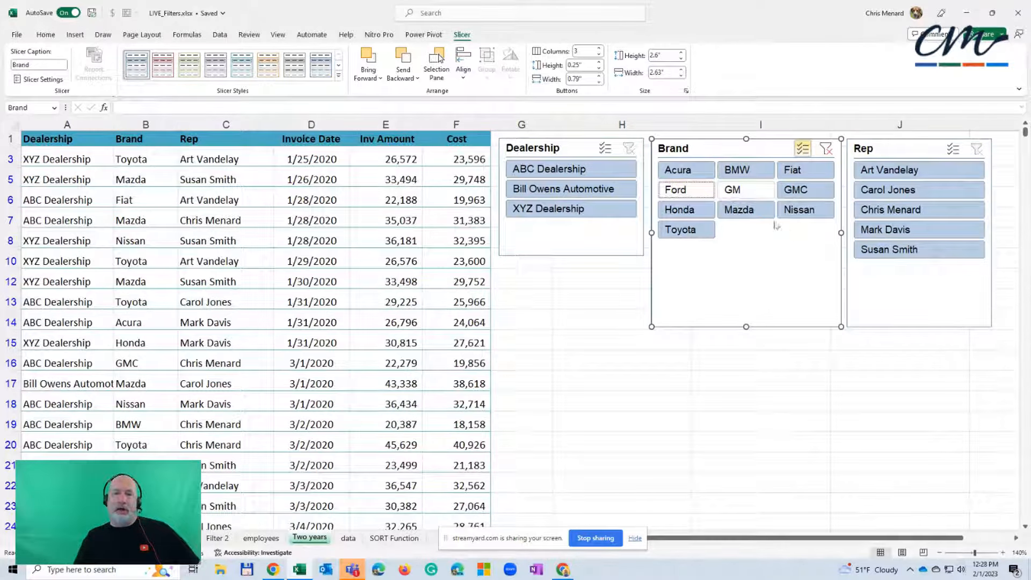
{"action": "left_click", "coordinate": [748, 211]}
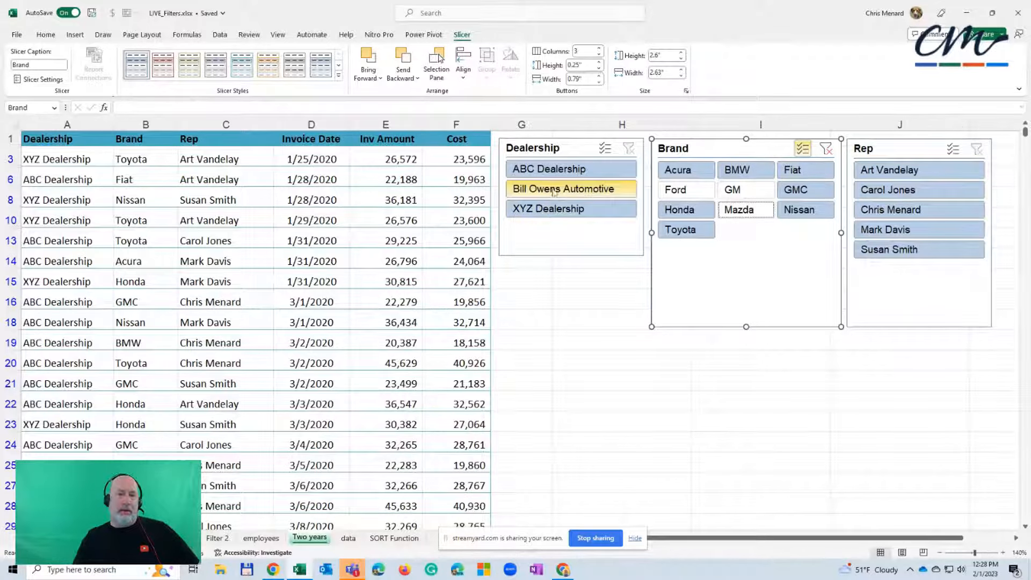
Filter the table to ABC Dealership and the first rep listed, using the Dealership and Rep slicers
{"action": "left_click", "coordinate": [548, 172]}
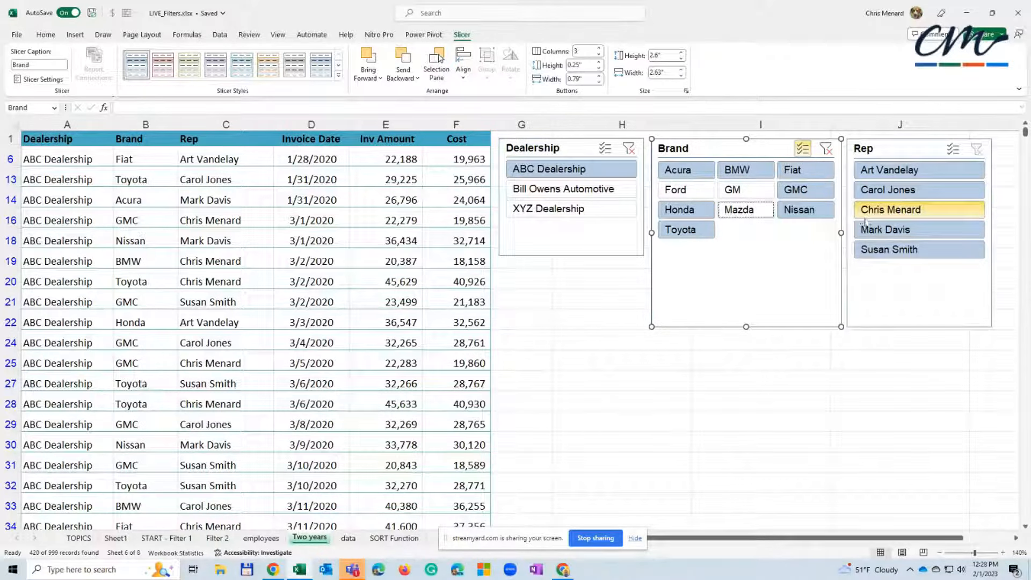
{"action": "left_click", "coordinate": [895, 173]}
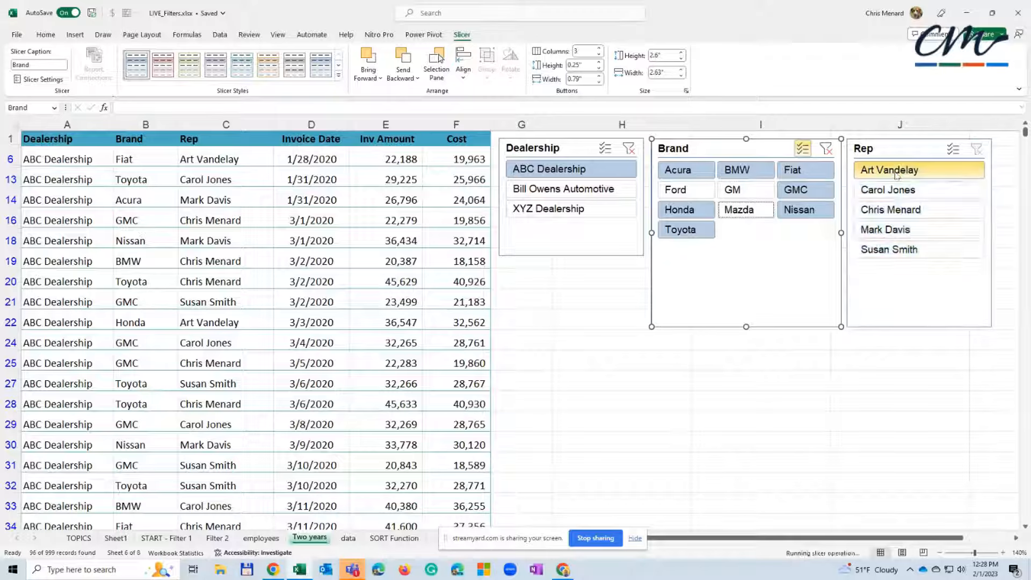